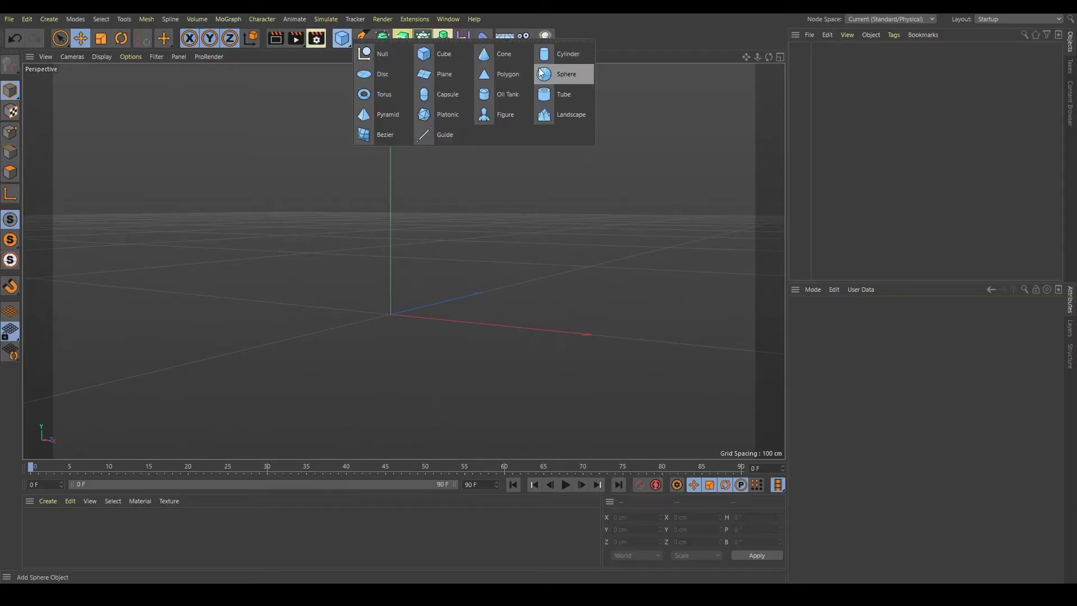
Add a cylinder oriented along the +Z axis.
drag(343, 41, 563, 74)
click(878, 392)
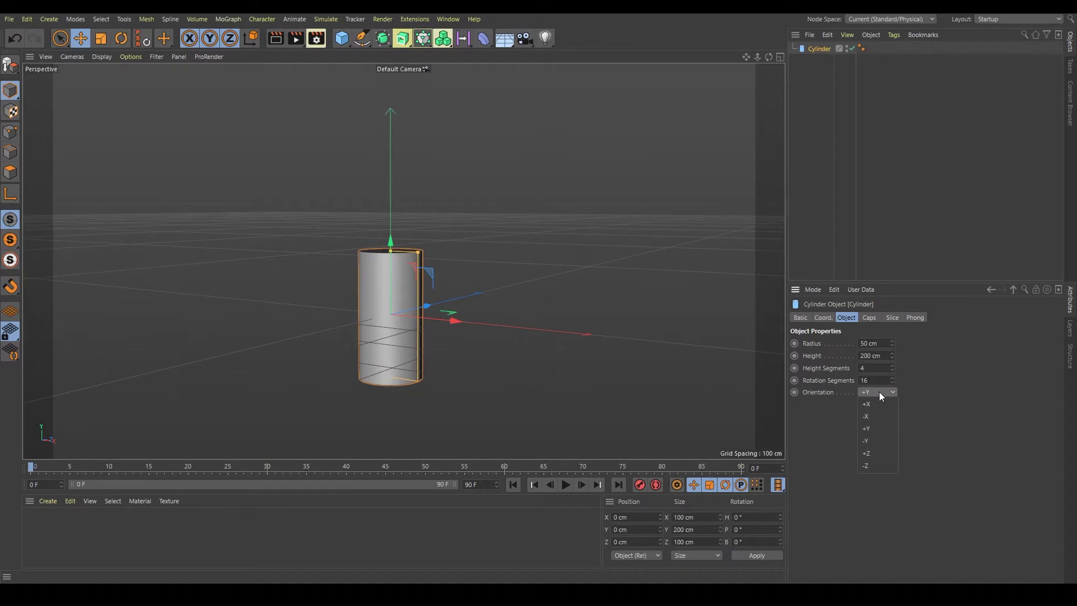
click(877, 452)
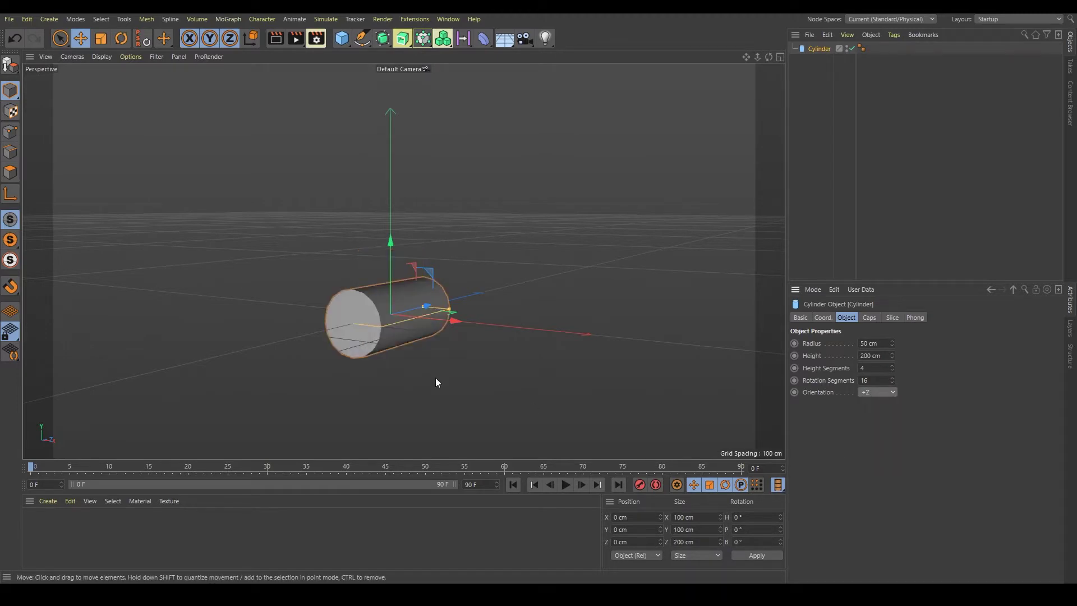
mouse_move(348, 329)
alt+mouse_down()
mouse_move(325, 334)
mouse_move(442, 328)
mouse_move(312, 350)
mouse_move(395, 318)
alt+mouse_up()
Give the cylinder a 5 cm radius and 250 cm height.
drag(887, 357, 814, 356)
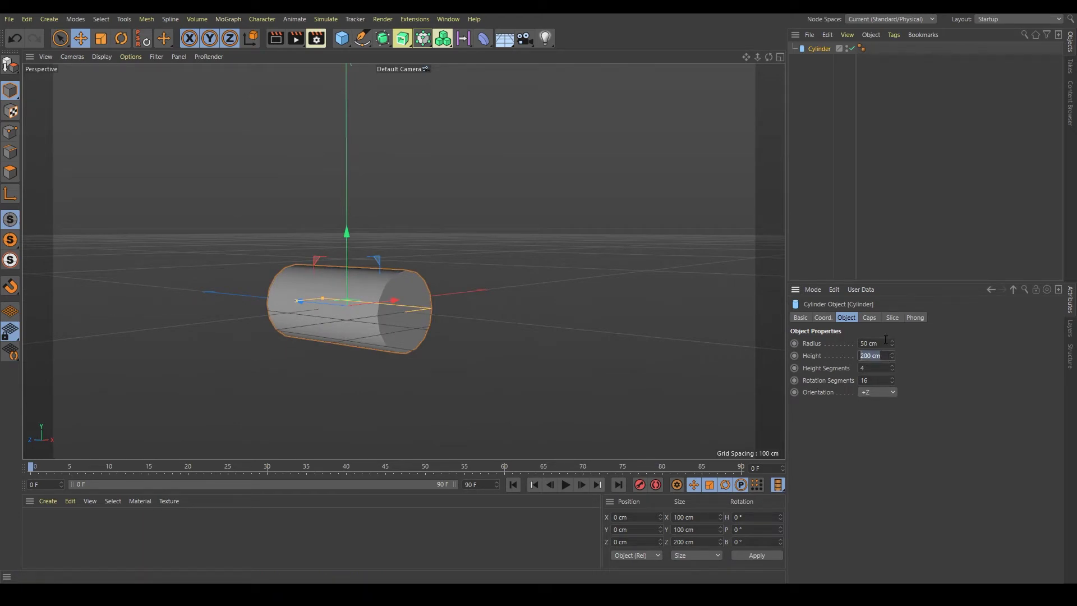
drag(886, 340, 843, 355)
text(5)
key(Return)
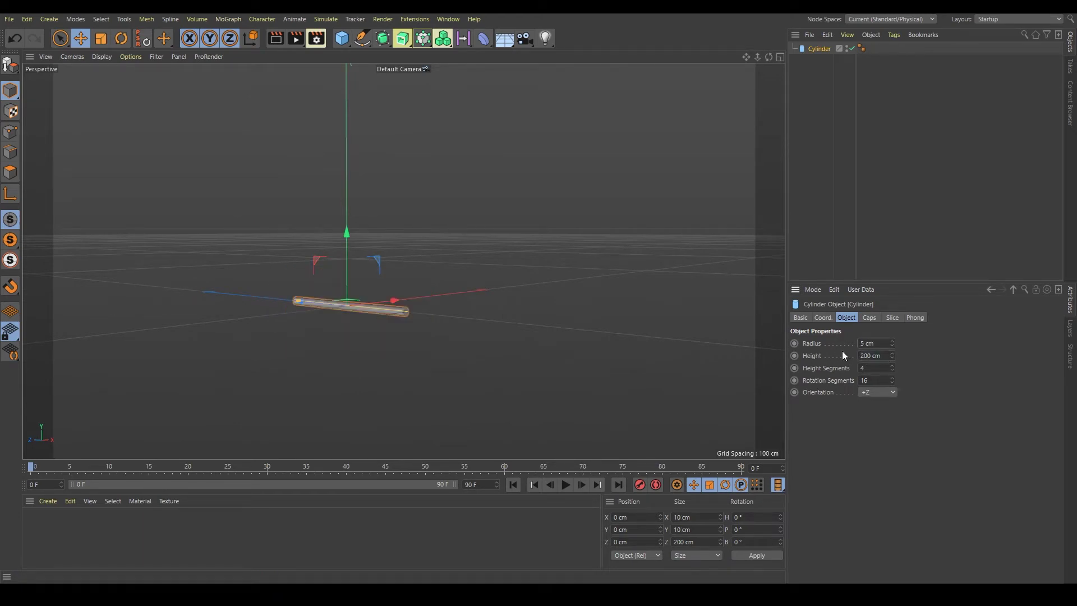
mouse_move(504, 365)
alt+mouse_down()
mouse_move(375, 351)
mouse_move(371, 298)
alt+mouse_up()
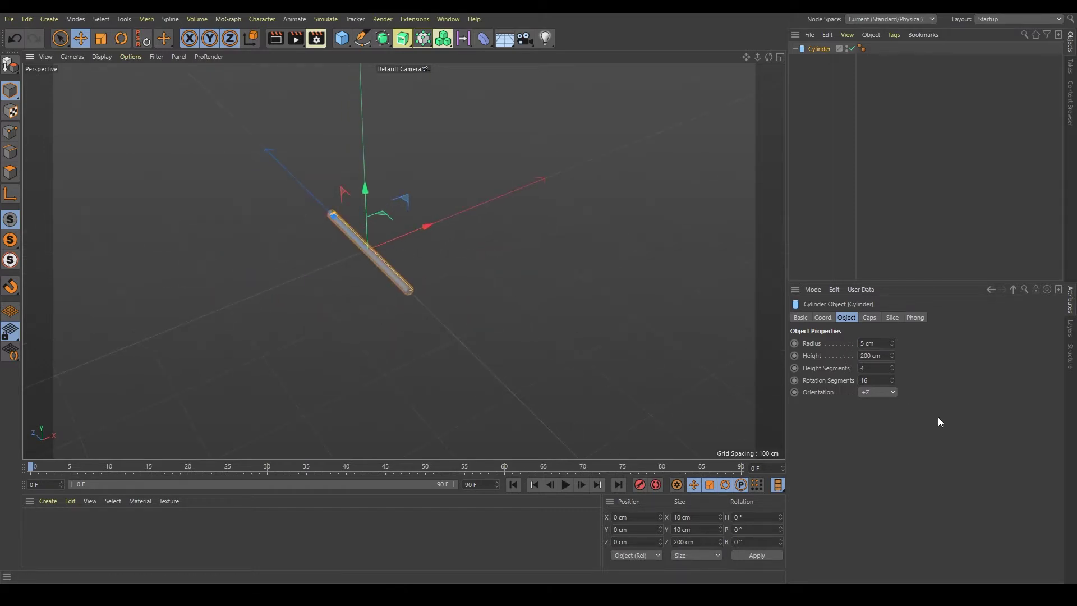
drag(882, 356, 856, 362)
text(250)
key(Return)
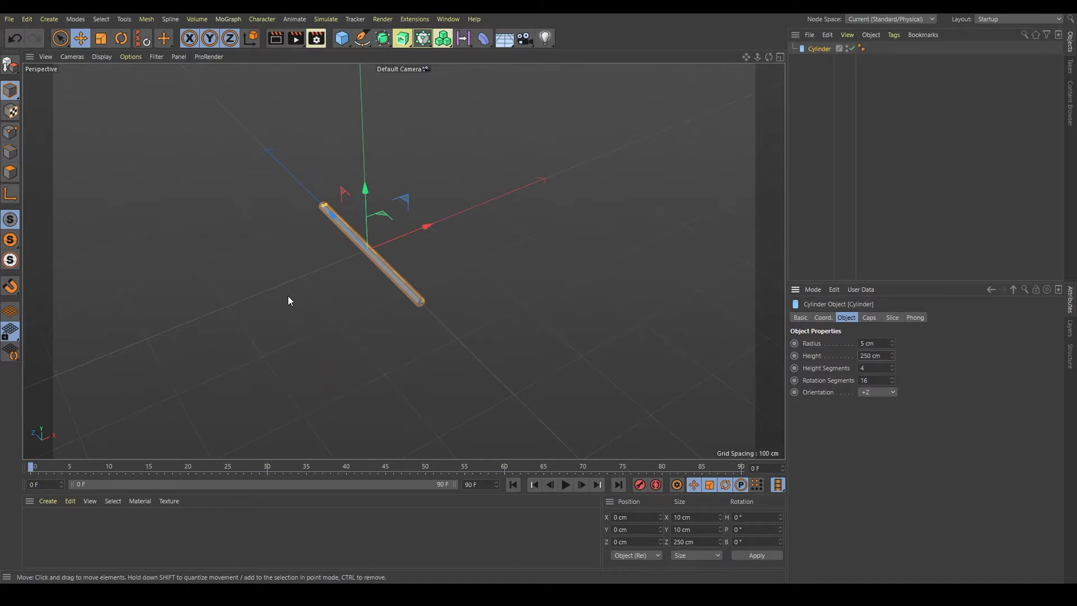
mouse_move(365, 273)
alt+mouse_down()
mouse_move(328, 319)
mouse_move(305, 300)
alt+mouse_up()
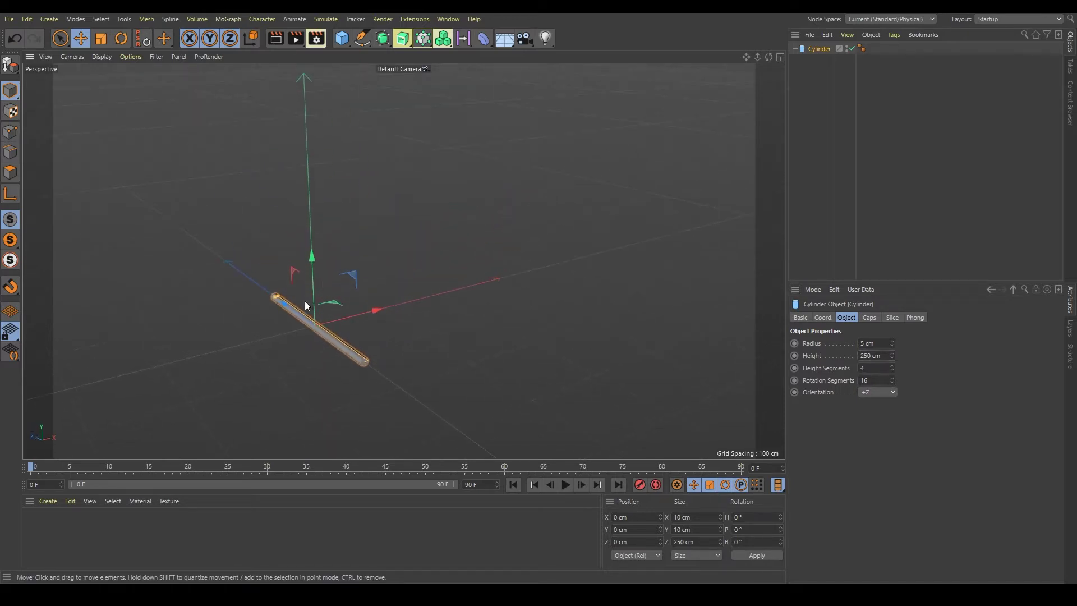
scroll(369, 340, up, 5)
alt+drag(369, 340, 336, 314)
scroll(335, 314, down, 3)
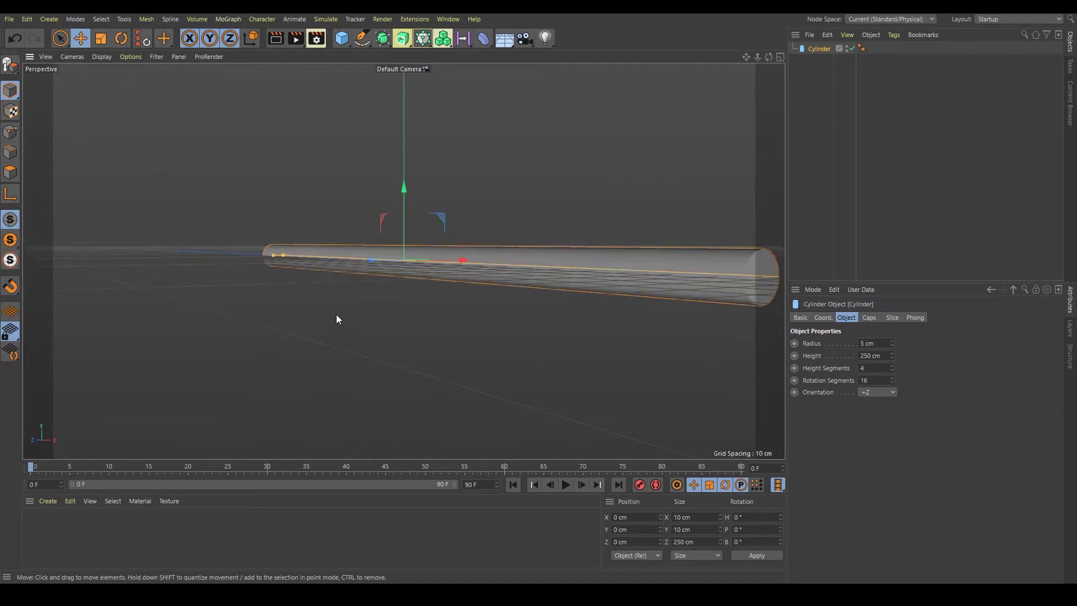
scroll(490, 278, down, 3)
alt+drag(488, 281, 388, 291)
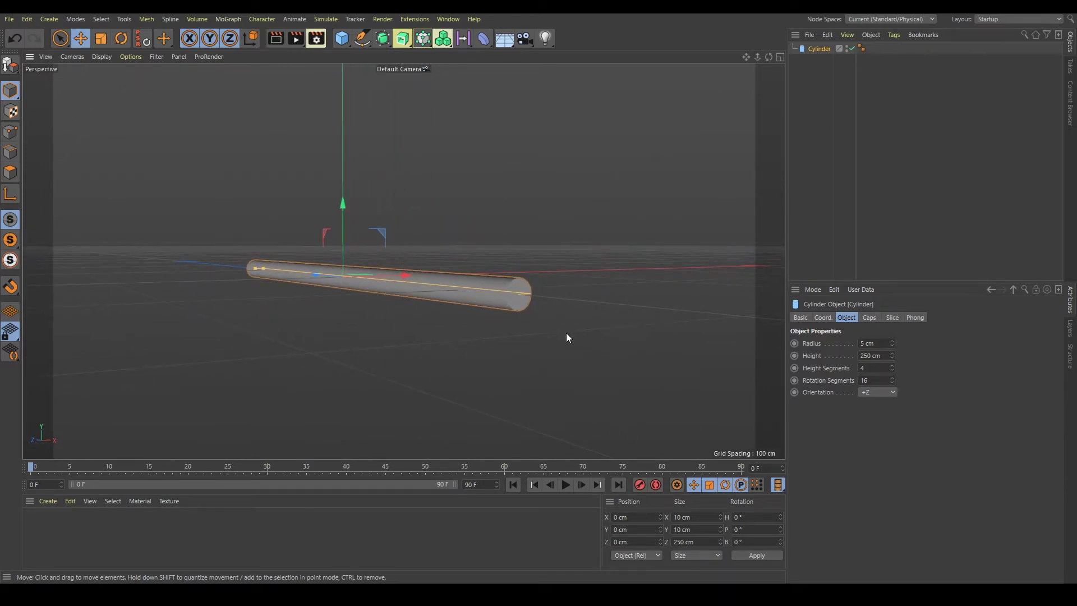
alt+drag(566, 337, 529, 310)
Enable filleted caps on the cylinder with a 1 cm fillet radius.
click(869, 318)
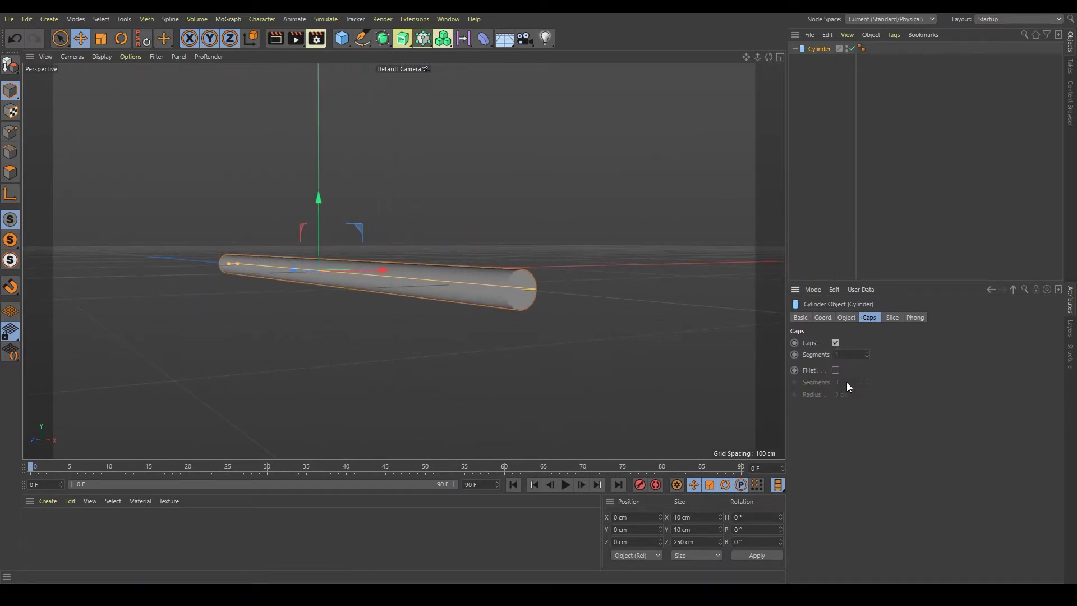
click(835, 370)
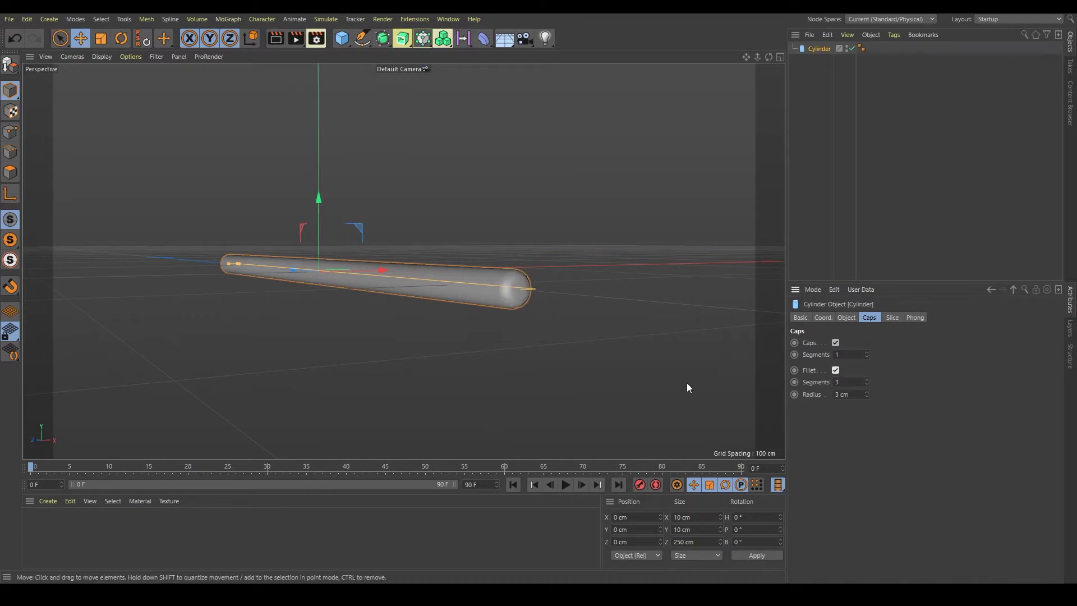
double_click(847, 394)
text(1)
key(Return)
mouse_move(481, 197)
alt+mouse_down()
mouse_move(448, 290)
mouse_move(368, 278)
mouse_move(375, 286)
alt+mouse_up()
Add a 400 cm plane oriented +Z so it stands upright as a wall.
click(351, 39)
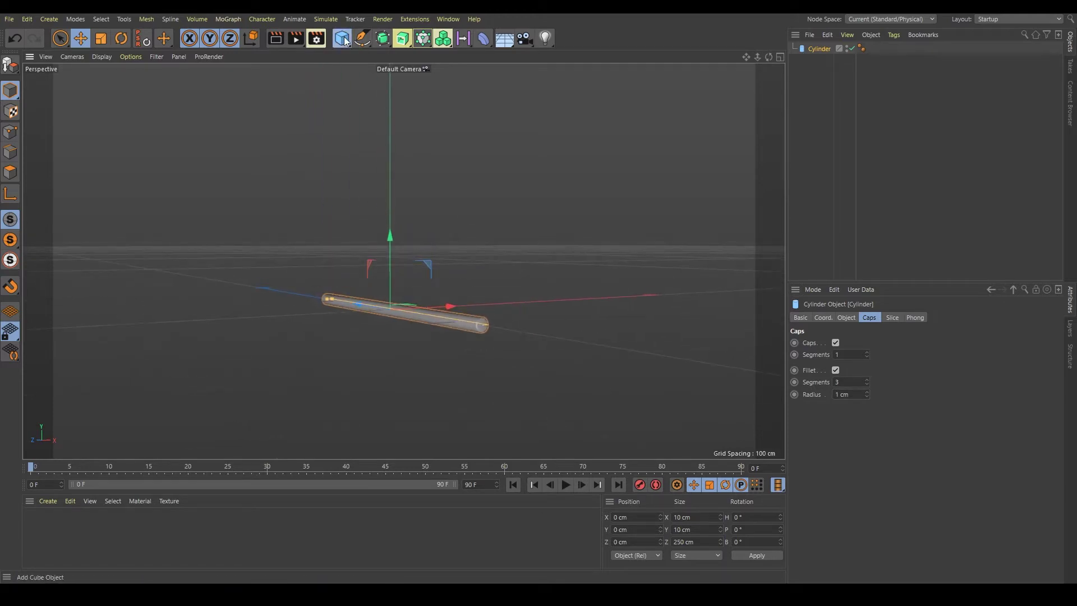
click(439, 77)
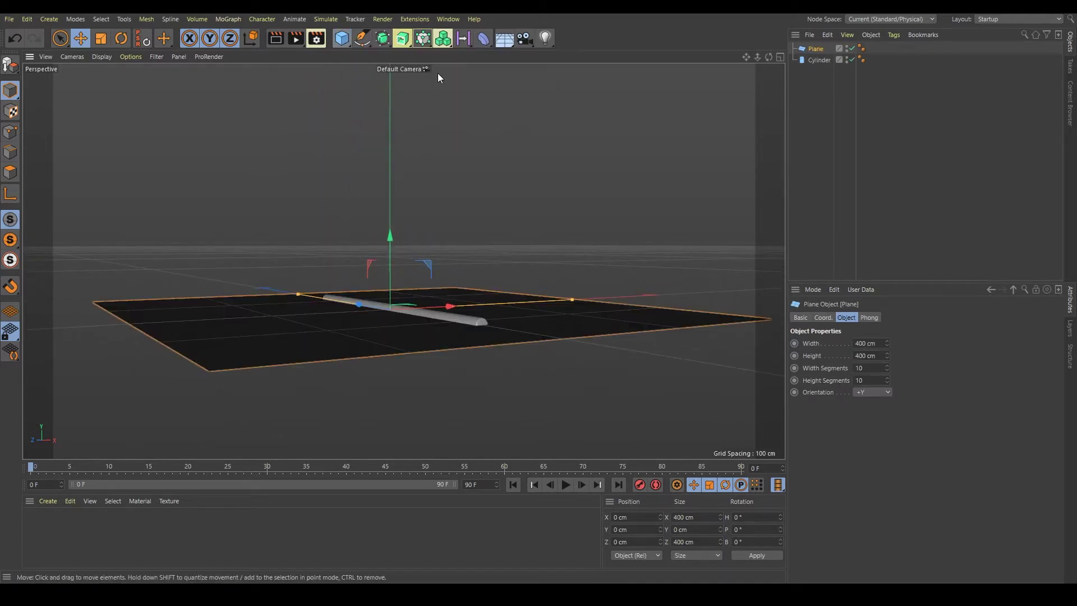
click(885, 392)
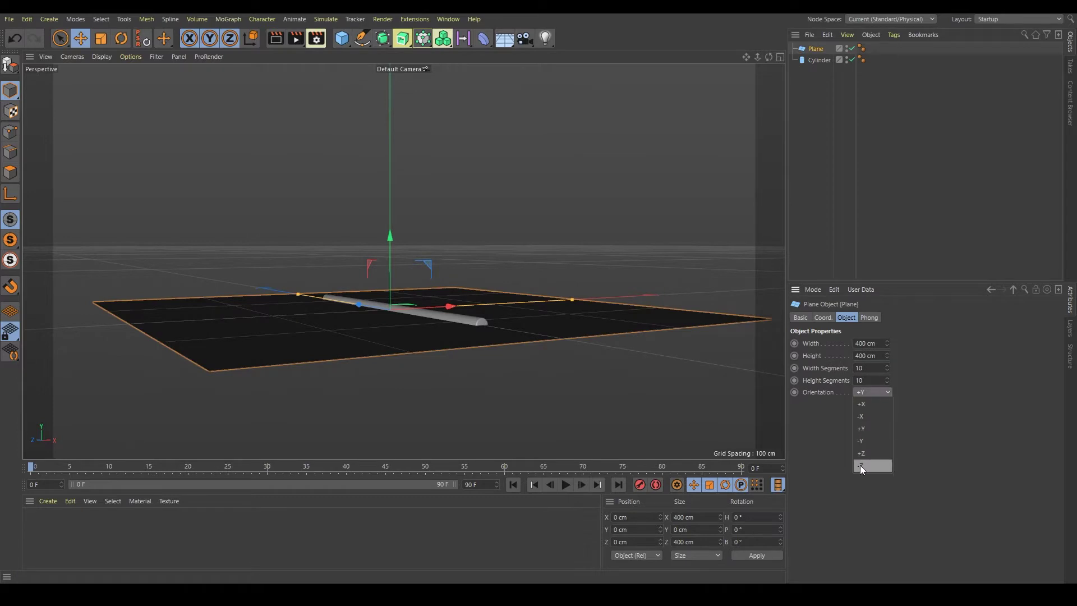
click(861, 462)
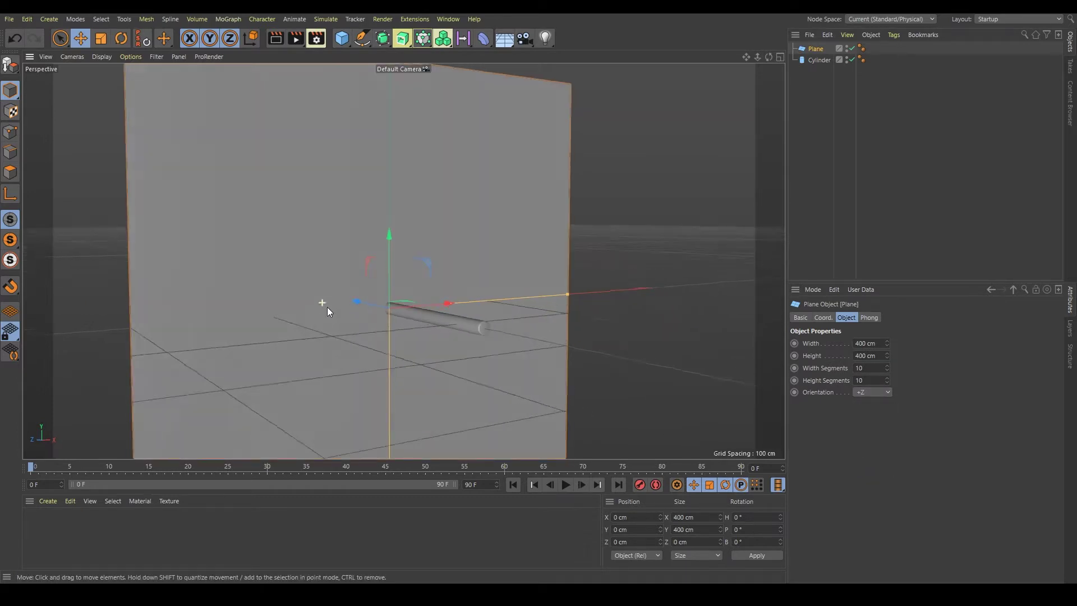
mouse_move(406, 295)
alt+mouse_down()
mouse_move(385, 305)
mouse_move(374, 329)
mouse_move(453, 329)
alt+mouse_up()
Slide the plane along Z to about 93.925 cm, then deselect it.
drag(288, 295, 179, 295)
mouse_move(300, 307)
alt+mouse_down()
mouse_move(360, 290)
mouse_move(298, 291)
mouse_move(399, 269)
mouse_move(368, 270)
alt+mouse_up()
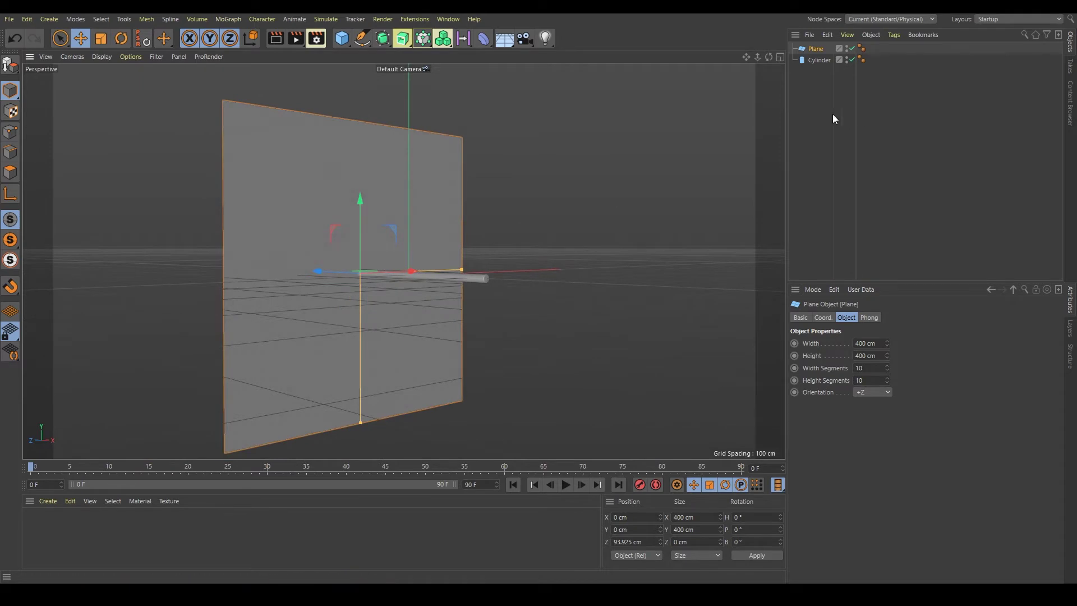
click(819, 75)
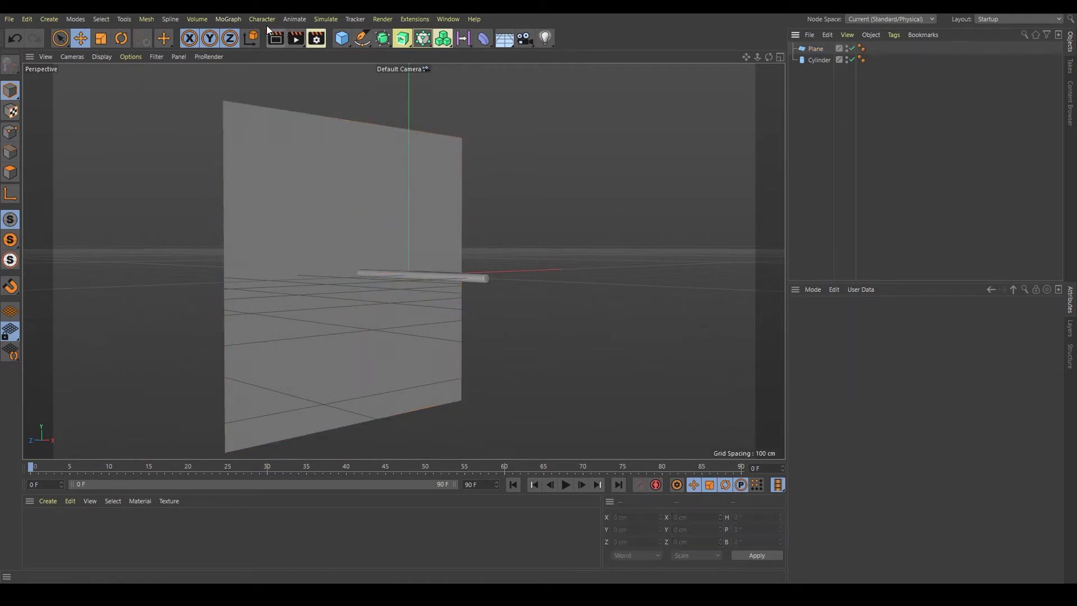
Add a MoGraph Cloner and place the cylinder inside it.
click(229, 19)
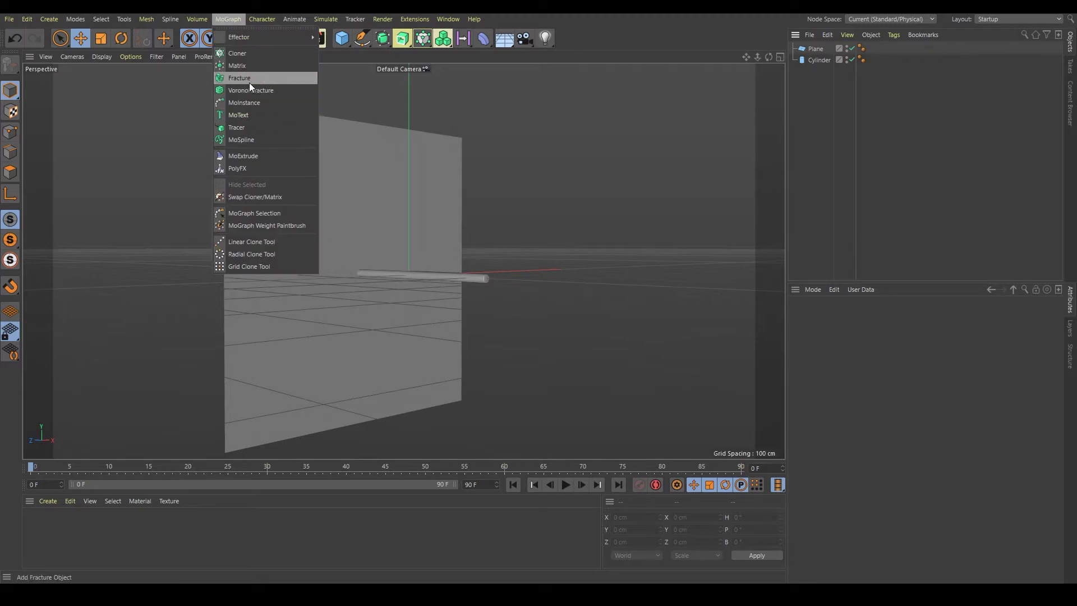
click(260, 55)
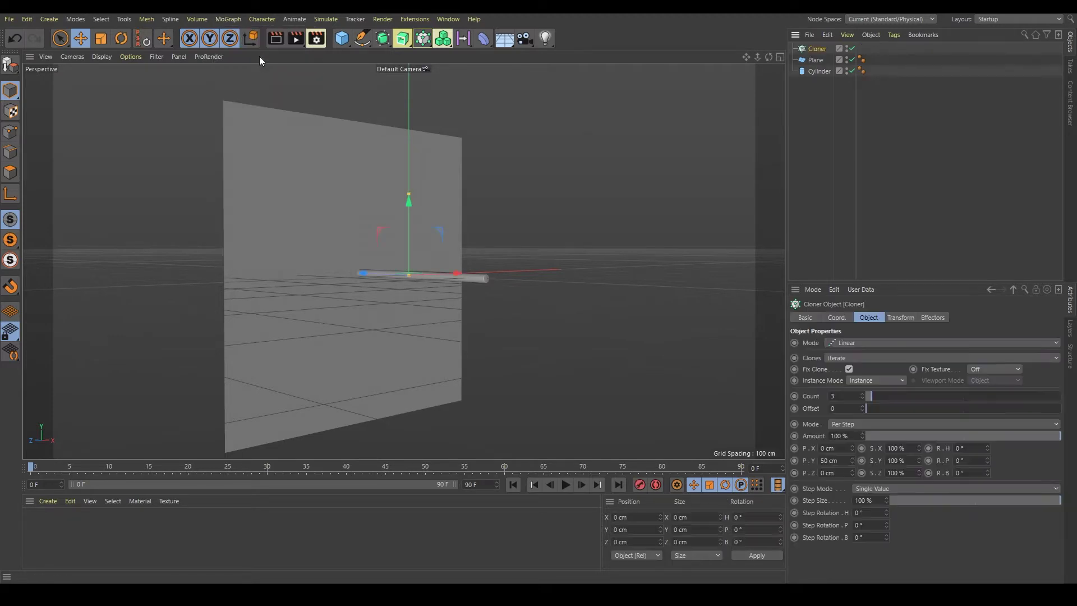
click(806, 73)
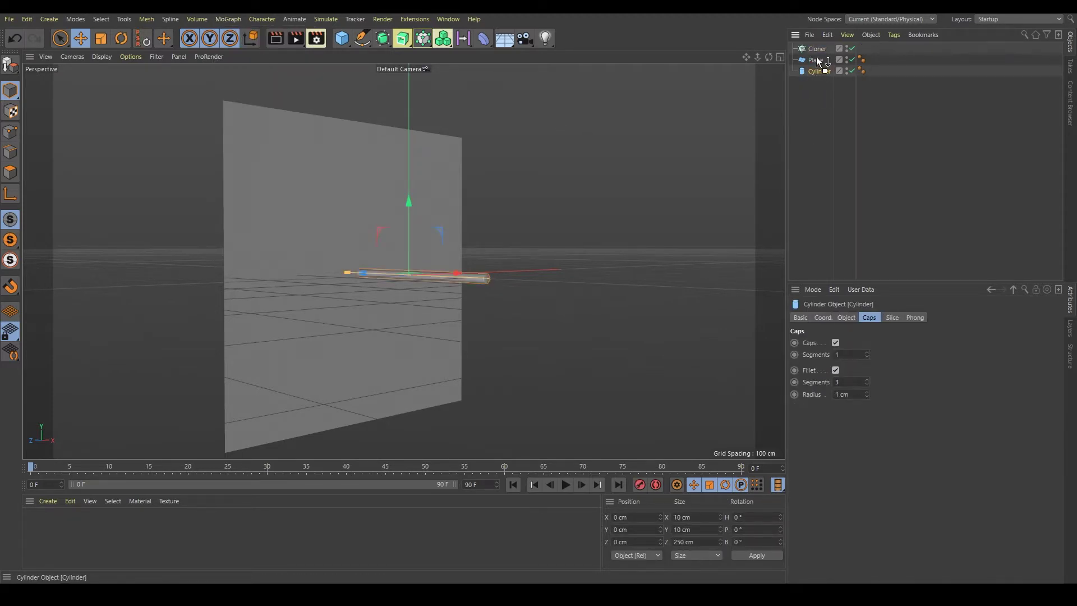
drag(816, 59, 814, 48)
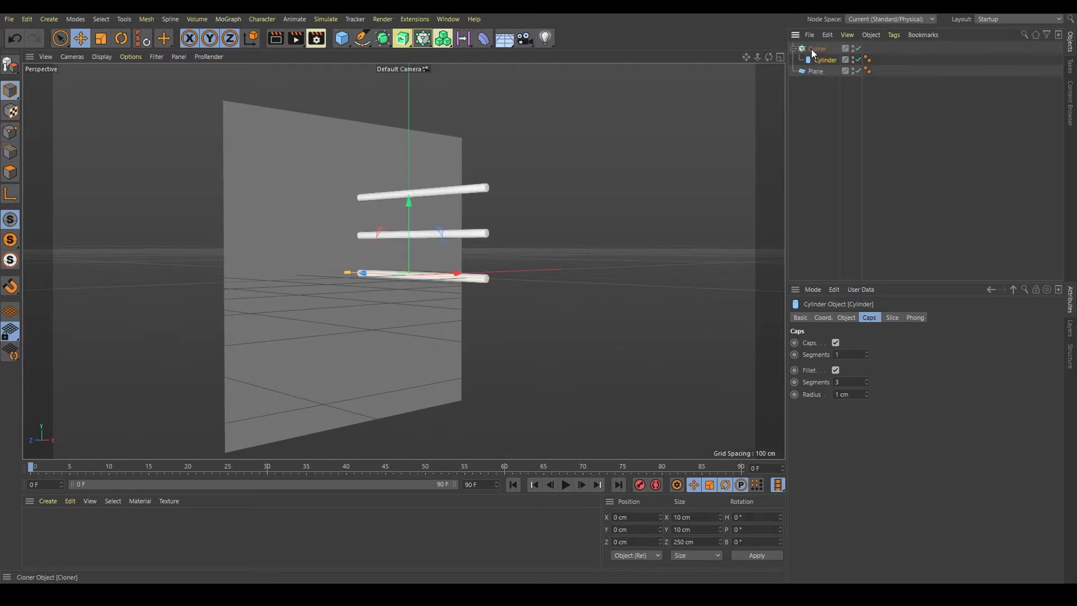
click(811, 49)
Set the Cloner mode to Grid Array, giving a 3×1×3 rod grid.
scroll(486, 227, up, 2)
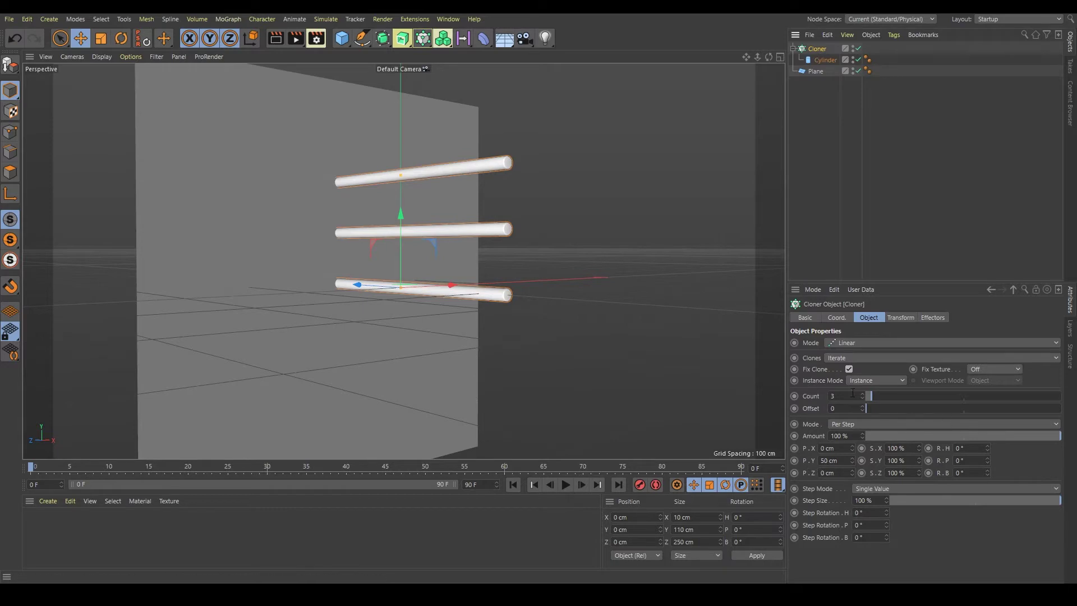
click(859, 342)
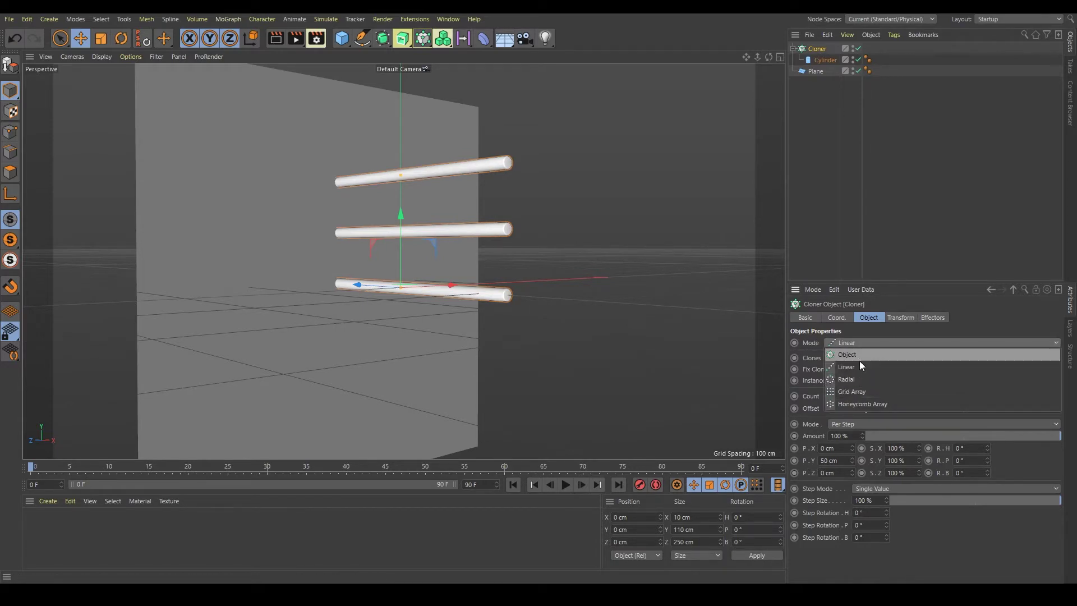
click(854, 392)
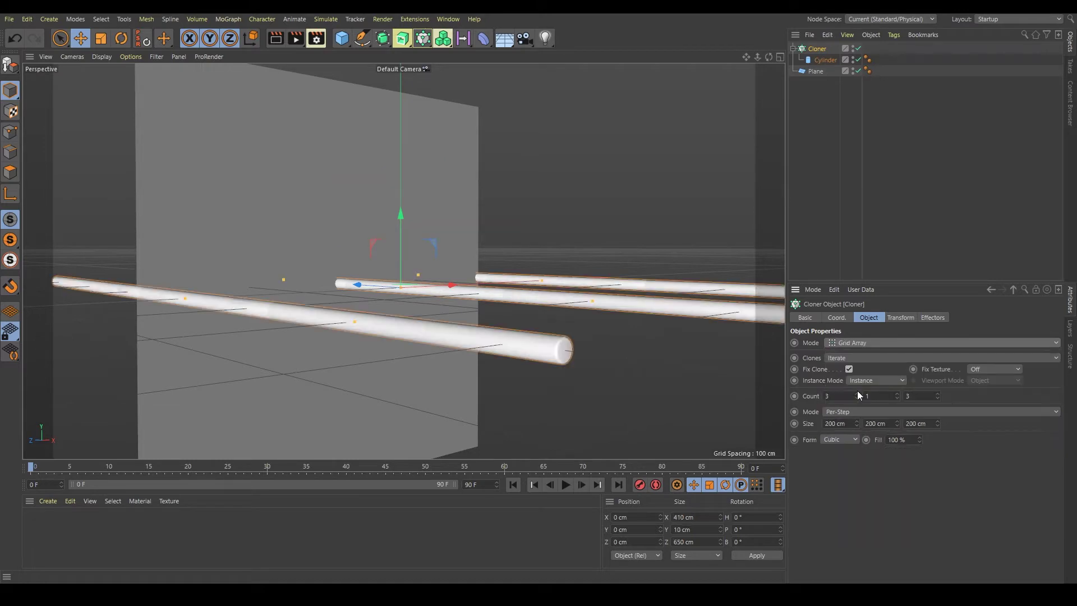
scroll(605, 330, down, 5)
mouse_move(547, 315)
alt+right_down()
mouse_move(530, 245)
mouse_move(338, 297)
mouse_move(530, 284)
alt+right_up()
alt+middle_drag(531, 284, 567, 317)
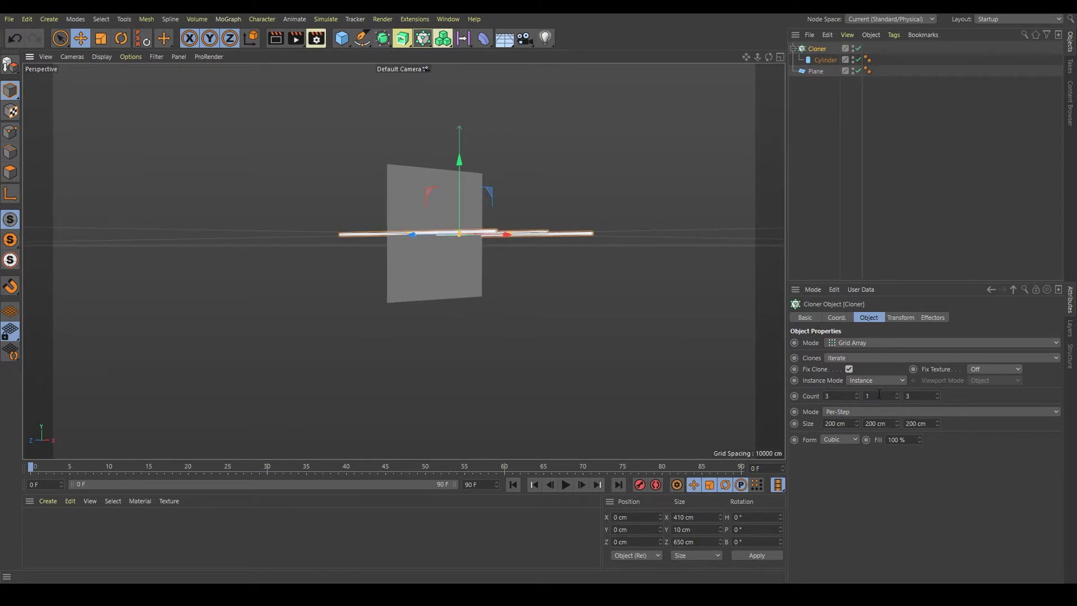
Change the Cloner count to 5 × 5 × 1 for an upright grid.
click(839, 394)
text(5)
key(Return)
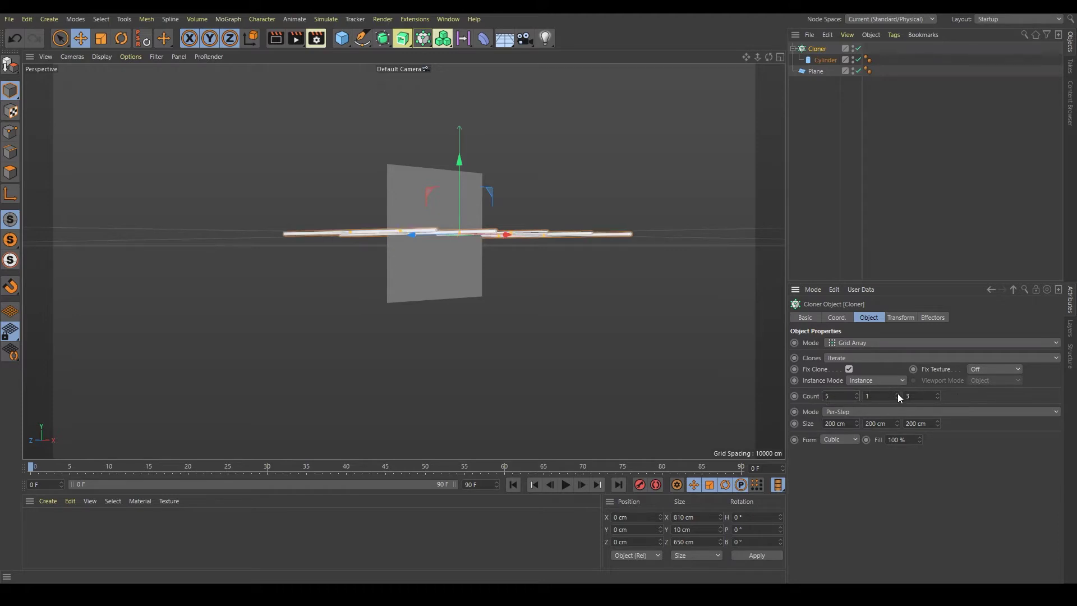
text(5)
key(Return)
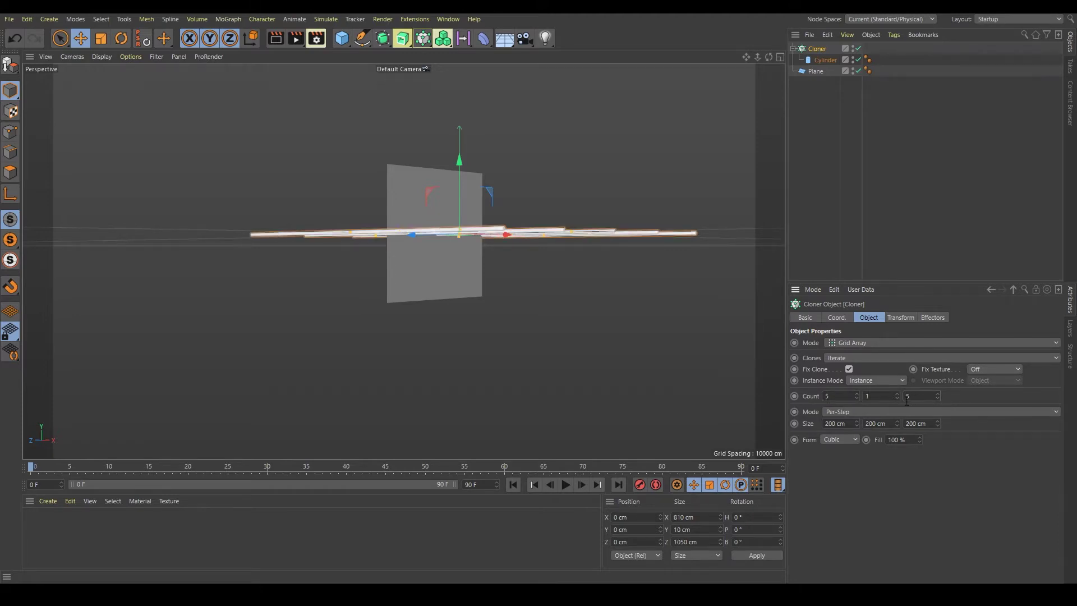
mouse_move(542, 262)
alt+mouse_down()
mouse_move(516, 289)
mouse_move(538, 245)
mouse_move(583, 249)
alt+mouse_up()
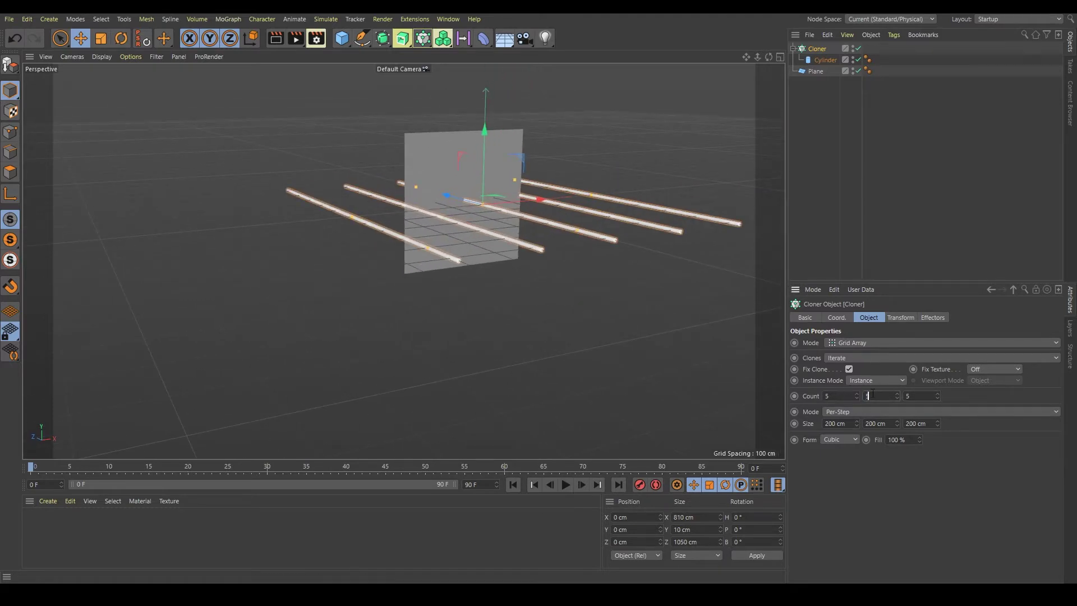
text(5)
key(Tab)
text(1)
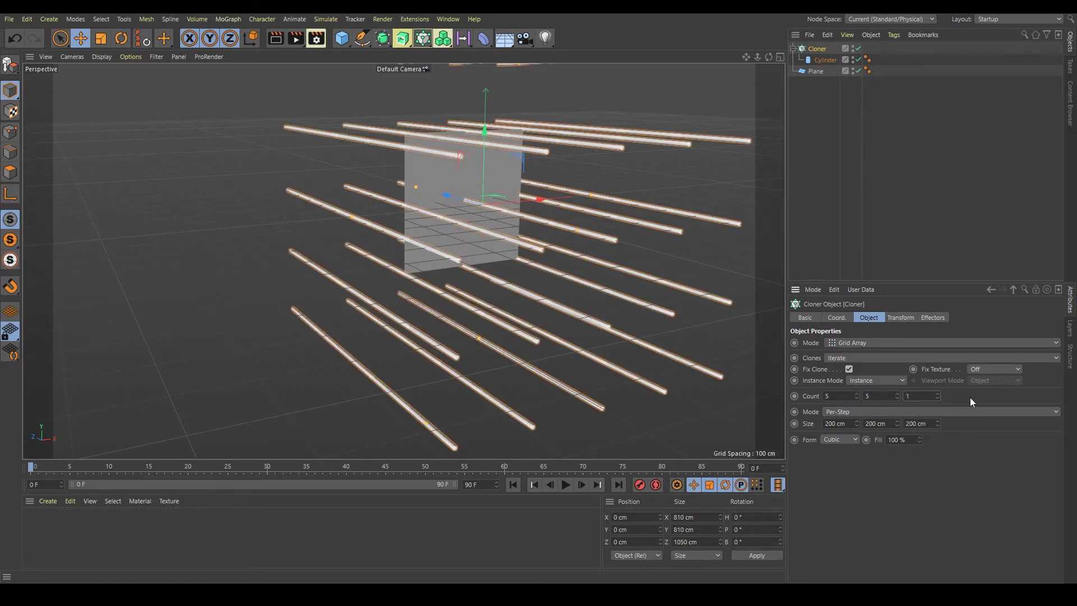
key(Return)
mouse_move(471, 251)
alt+mouse_down()
mouse_move(604, 250)
mouse_move(404, 225)
mouse_move(462, 210)
mouse_move(388, 248)
alt+mouse_up()
Set the Cloner grid spacing to 100 cm per step.
click(840, 422)
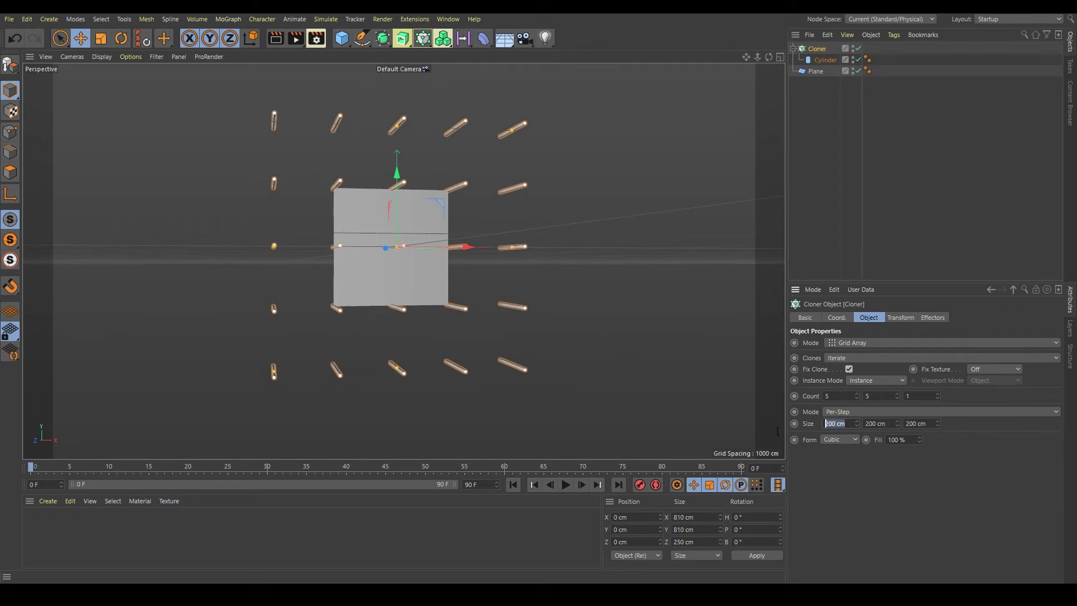
text(100)
key(Tab)
text(10)
key(Tab)
text(100)
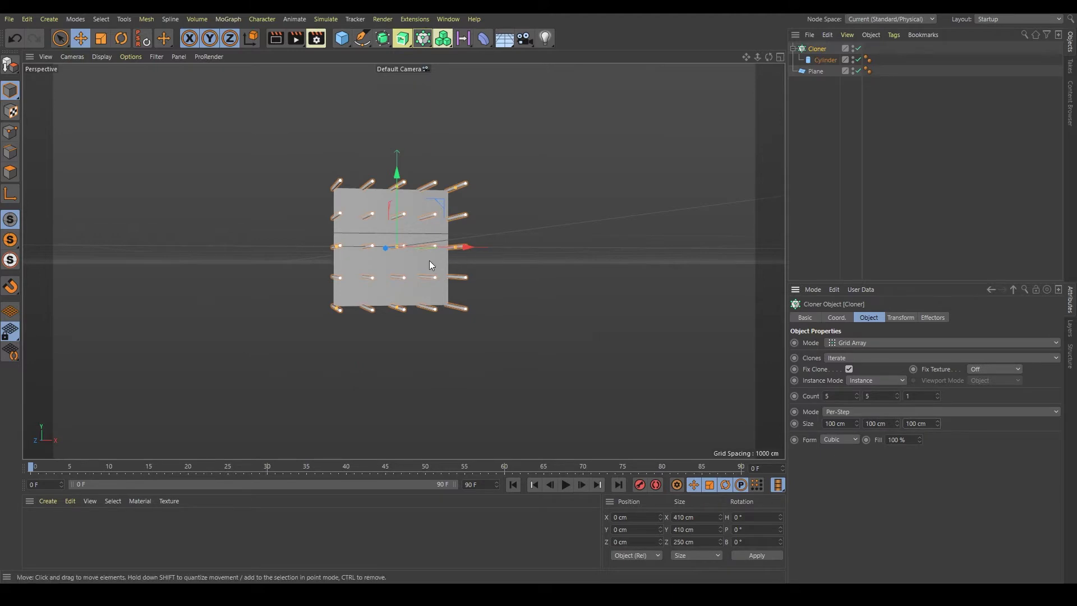
alt+drag(429, 261, 443, 267)
scroll(495, 262, up, 5)
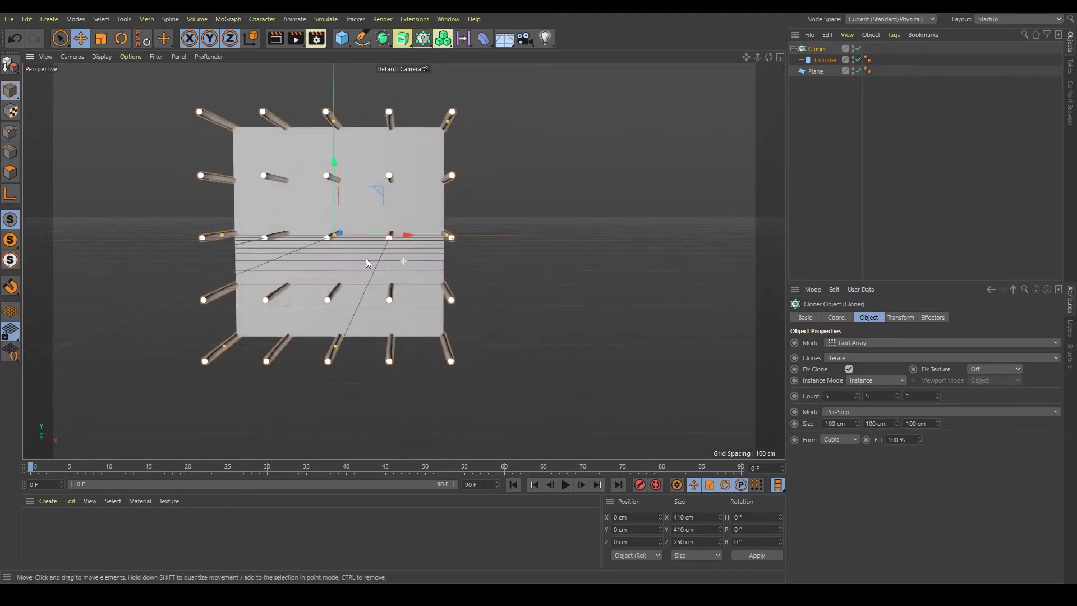
alt+drag(366, 258, 368, 260)
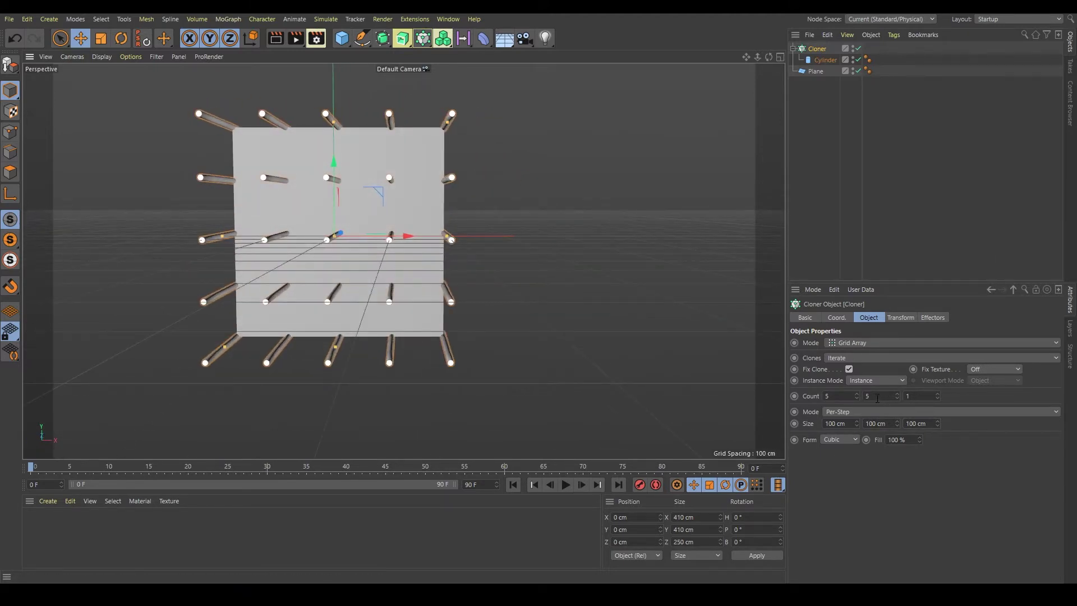
Adjust the clone count to 7 columns by 5 rows.
click(897, 394)
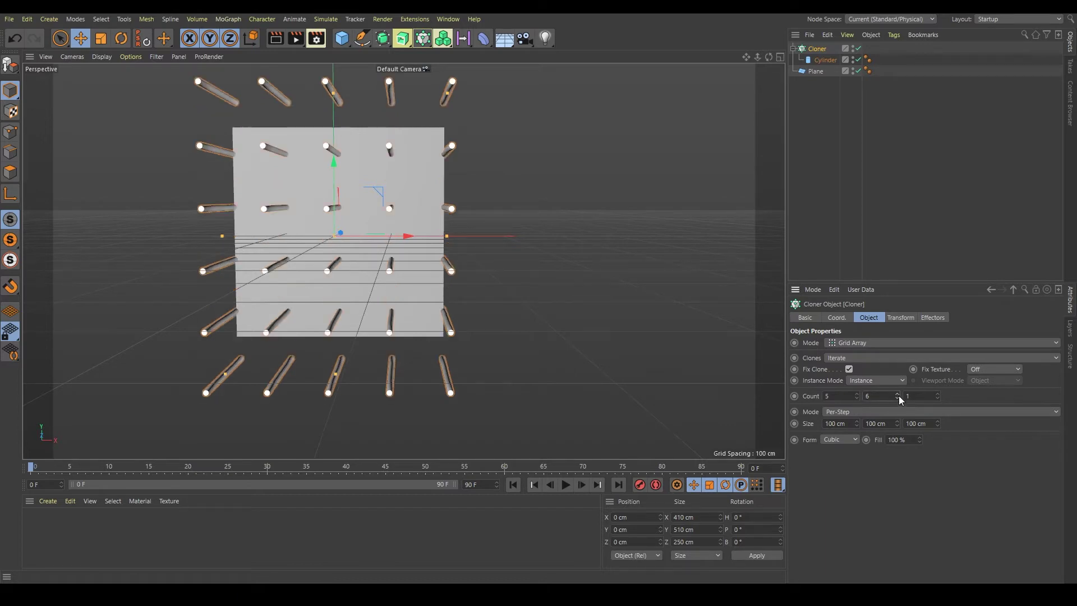
click(897, 396)
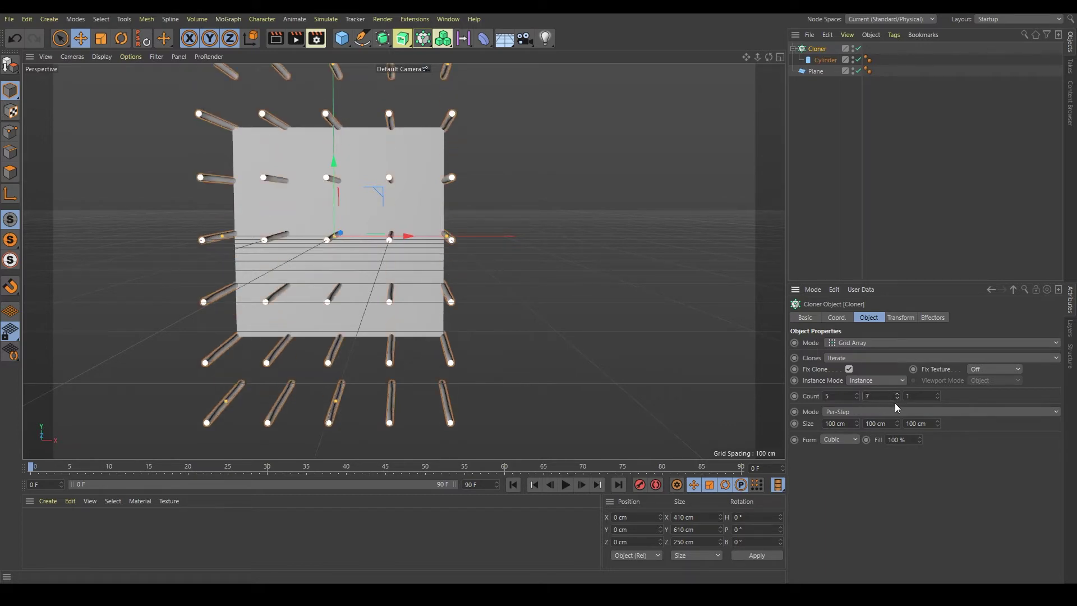
click(897, 398)
click(857, 395)
click(857, 395)
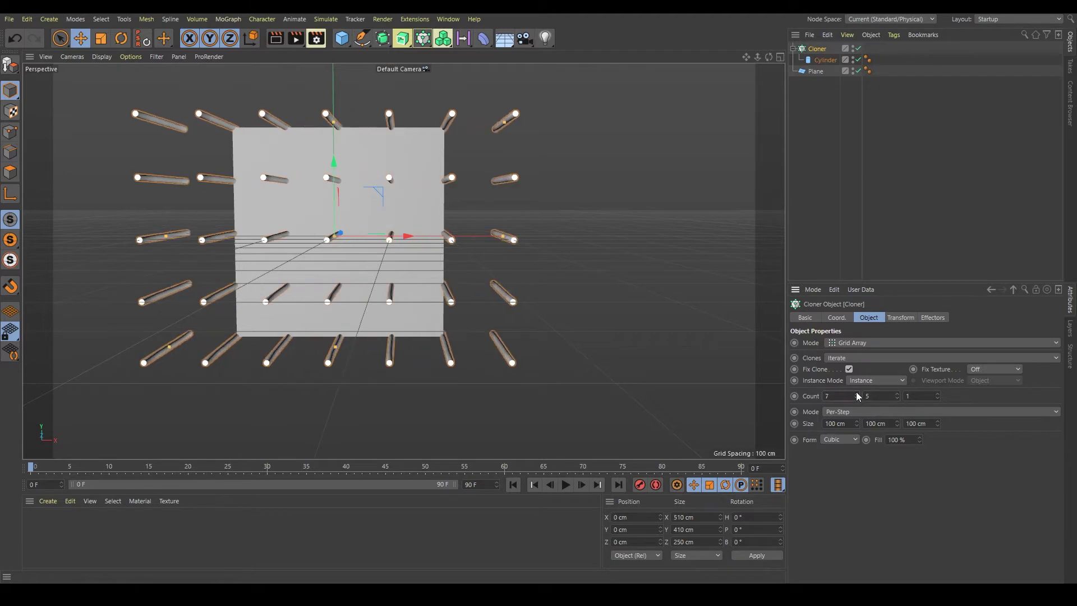
mouse_move(436, 243)
alt+mouse_down()
mouse_move(381, 244)
mouse_move(399, 243)
mouse_move(386, 247)
mouse_move(392, 276)
mouse_move(350, 267)
mouse_move(322, 285)
mouse_move(314, 230)
mouse_move(338, 264)
mouse_move(371, 282)
alt+mouse_up()
Scale the plane up and stretch it wider along X into a wall.
click(315, 235)
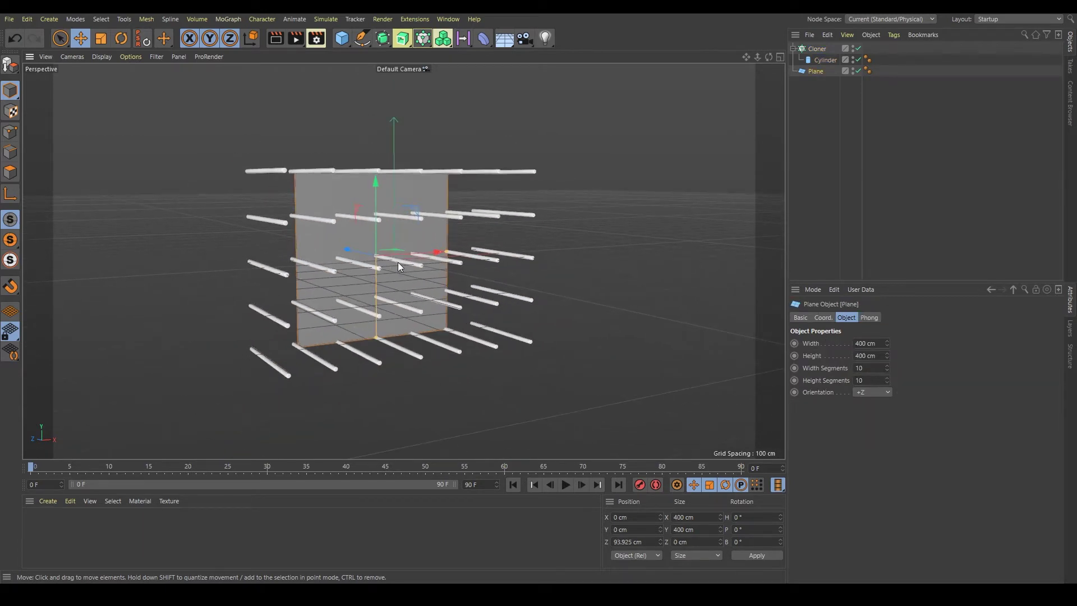
key(t)
mouse_move(398, 235)
mouse_down()
mouse_move(774, 306)
mouse_move(295, 215)
mouse_up()
mouse_move(513, 253)
mouse_down()
mouse_move(392, 261)
mouse_move(407, 280)
mouse_move(381, 265)
mouse_move(409, 280)
mouse_move(443, 247)
mouse_up()
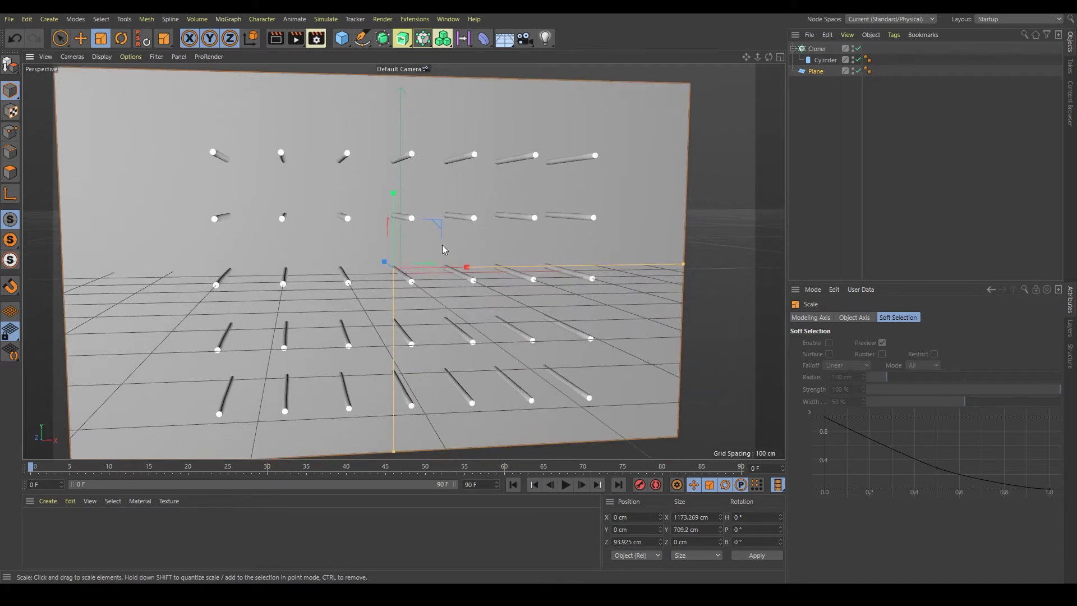
Increase the cylinder radius to 6 cm.
click(822, 59)
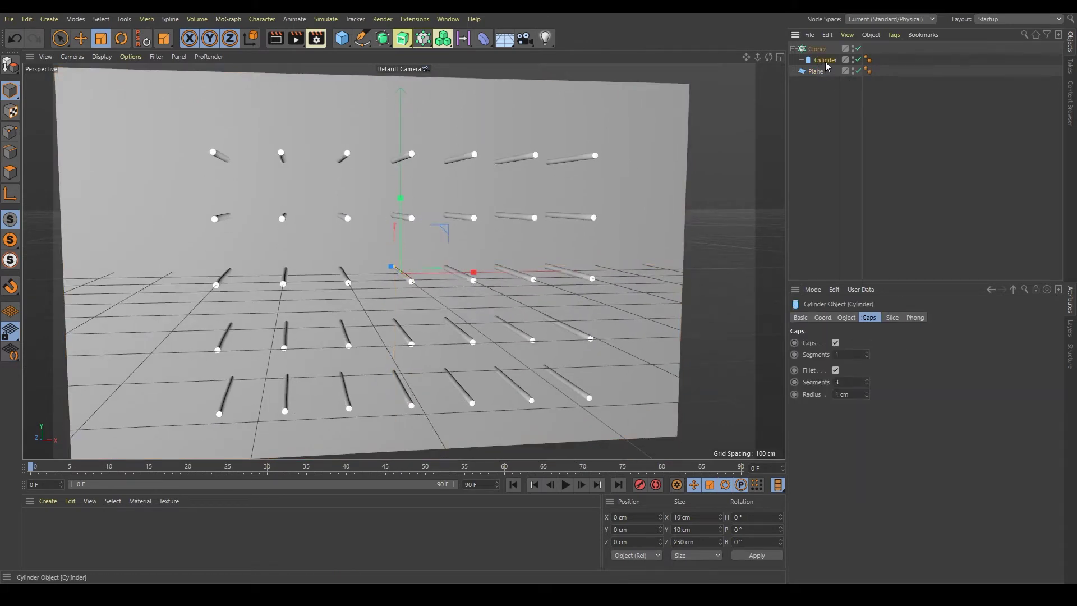
click(847, 317)
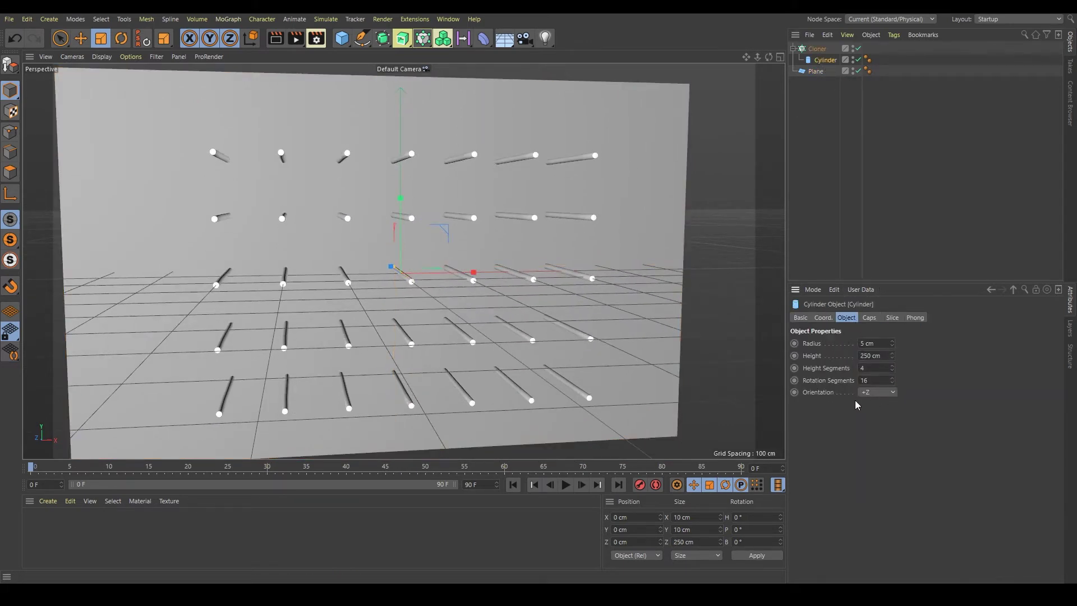
click(893, 342)
alt+drag(364, 264, 399, 261)
click(815, 130)
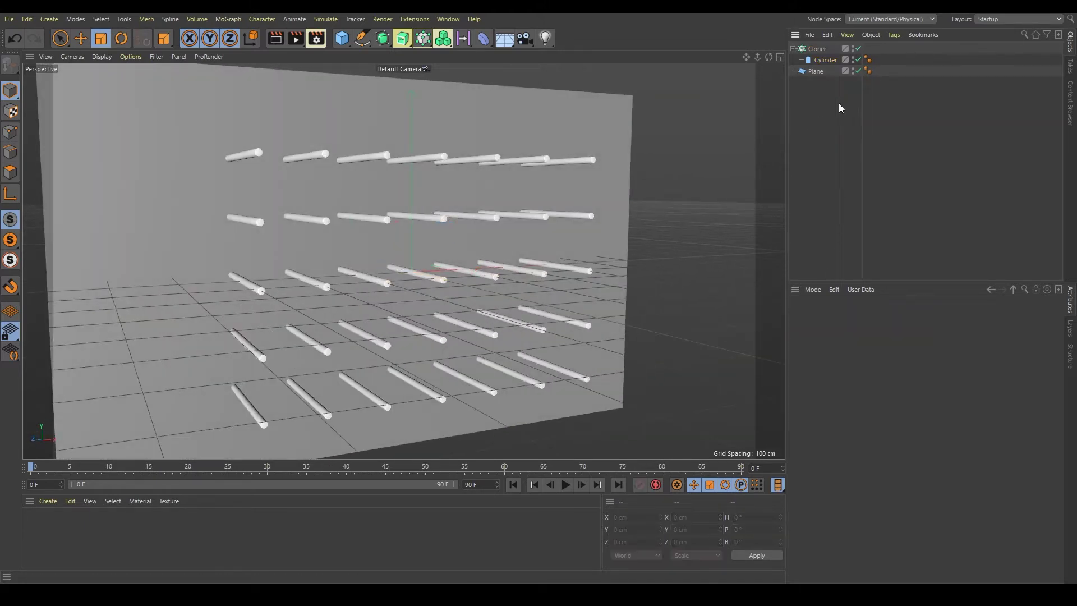
click(816, 49)
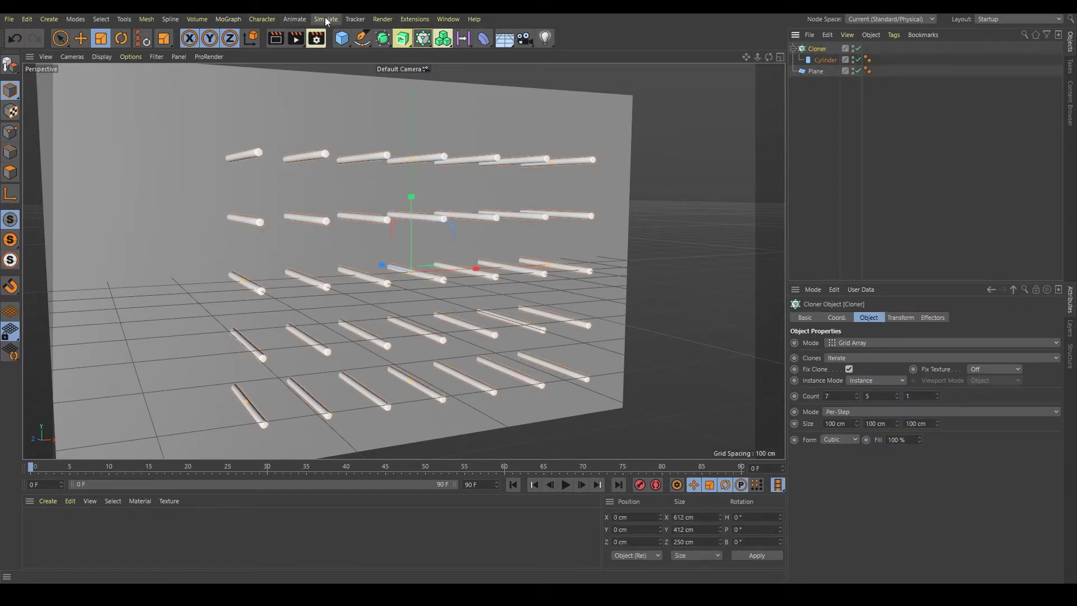
click(228, 19)
mouse_move(253, 37)
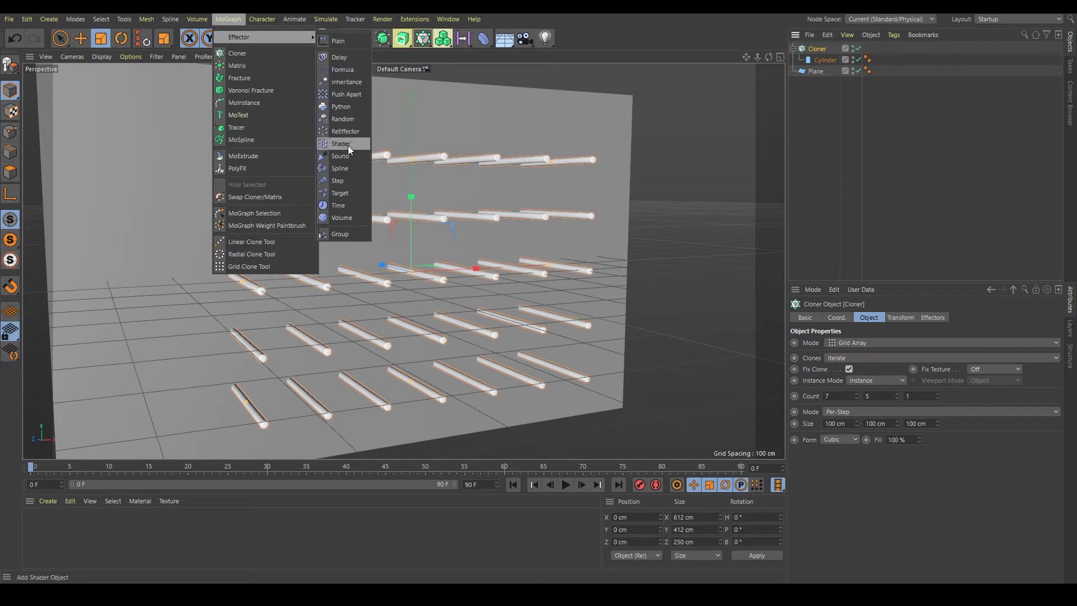
Add a Random effector with position off and rotation H −30°, P −4°.
click(349, 118)
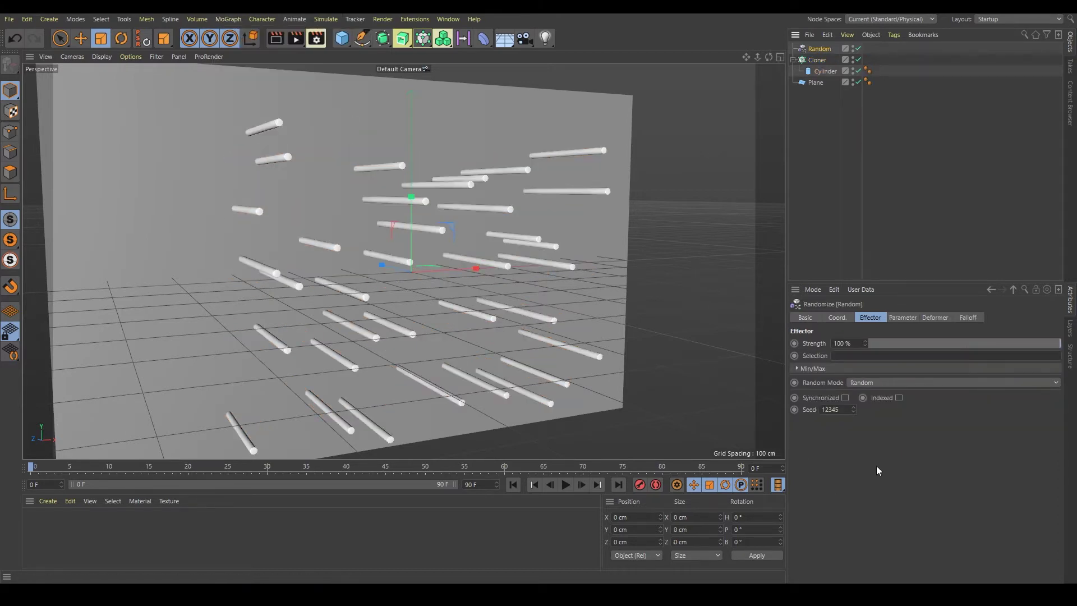
click(902, 318)
click(834, 365)
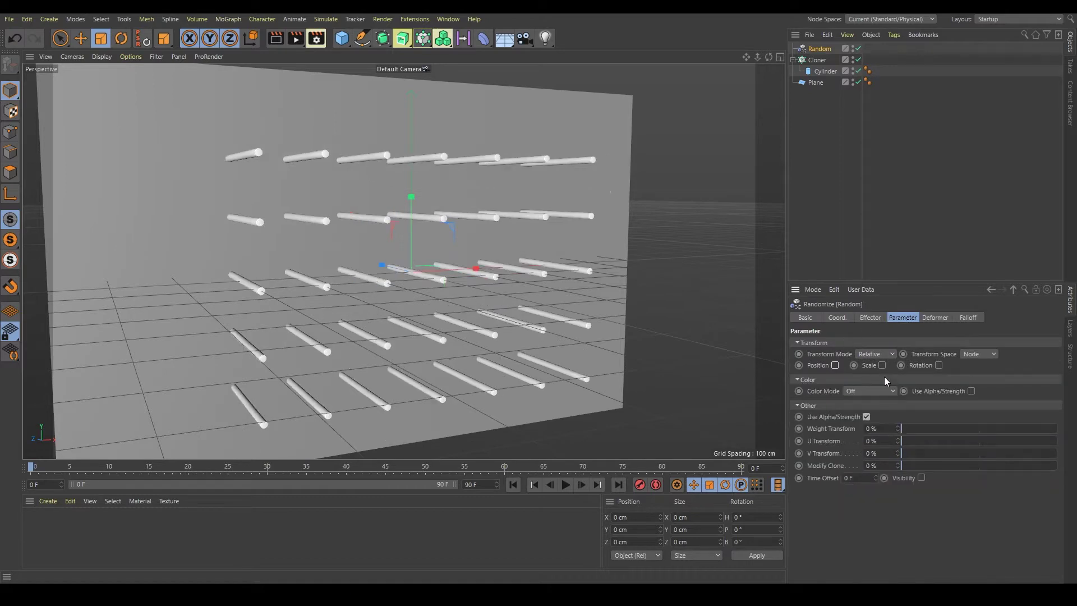
click(939, 366)
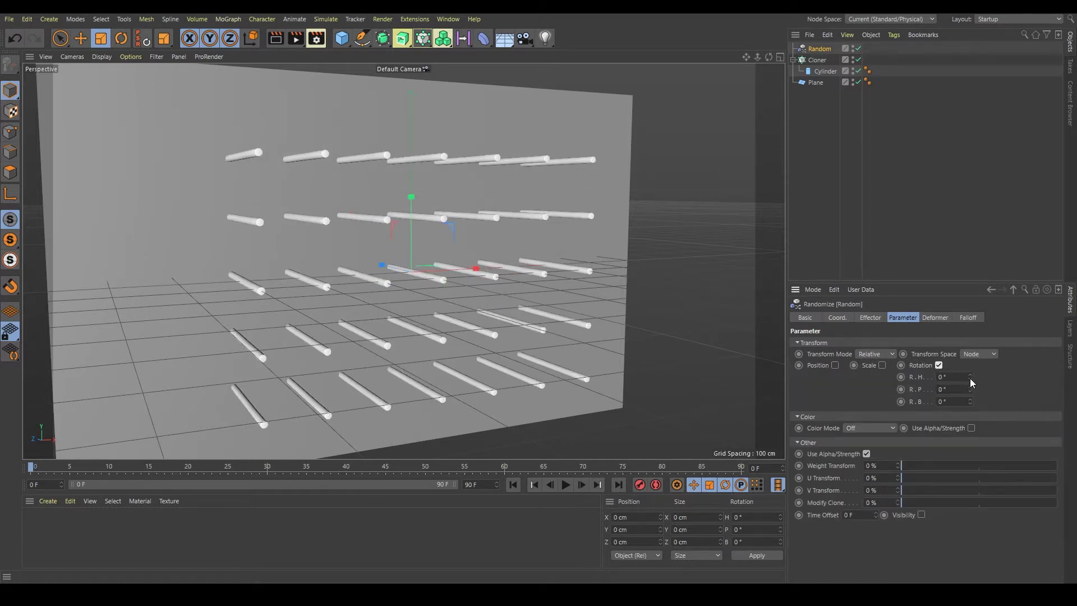
mouse_move(970, 382)
mouse_down()
mouse_move(465, 360)
mouse_move(455, 375)
mouse_up()
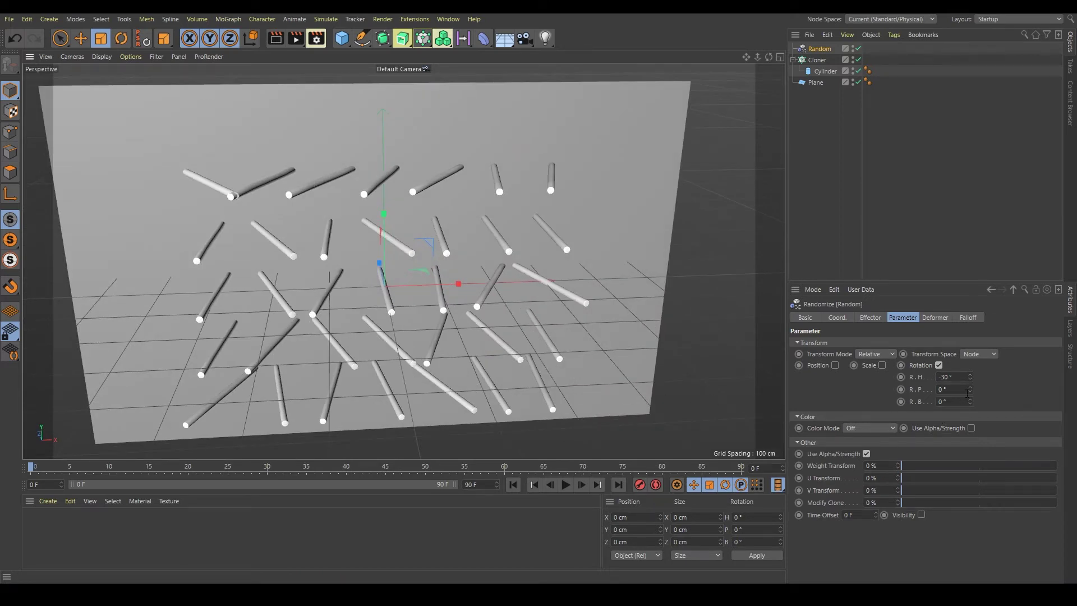
drag(971, 392, 971, 395)
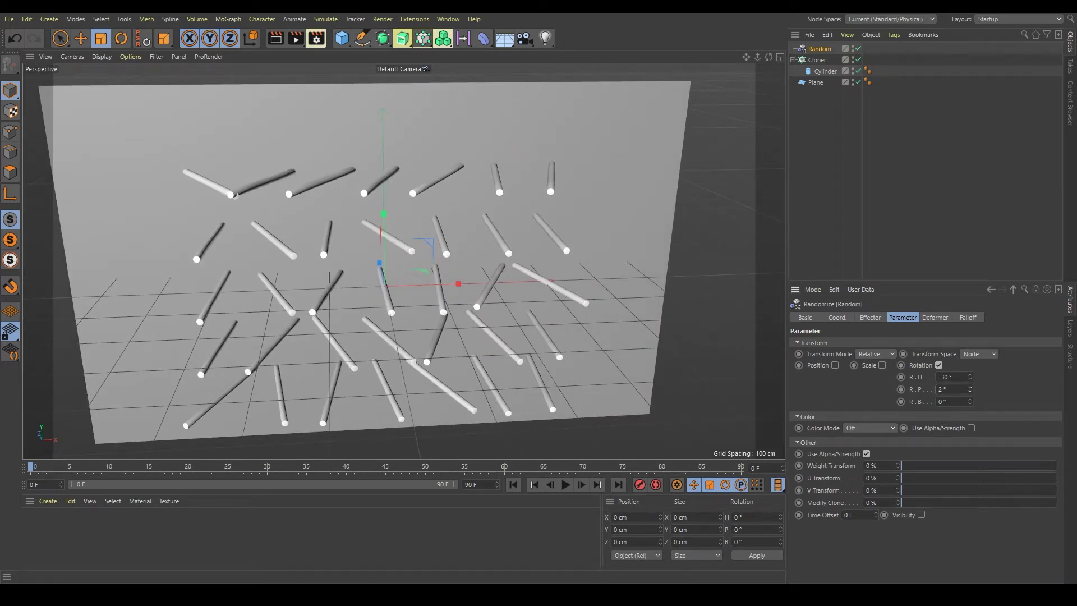
mouse_move(654, 387)
alt+mouse_down()
mouse_move(381, 308)
mouse_move(341, 328)
mouse_move(392, 382)
mouse_move(410, 378)
mouse_move(453, 324)
alt+mouse_up()
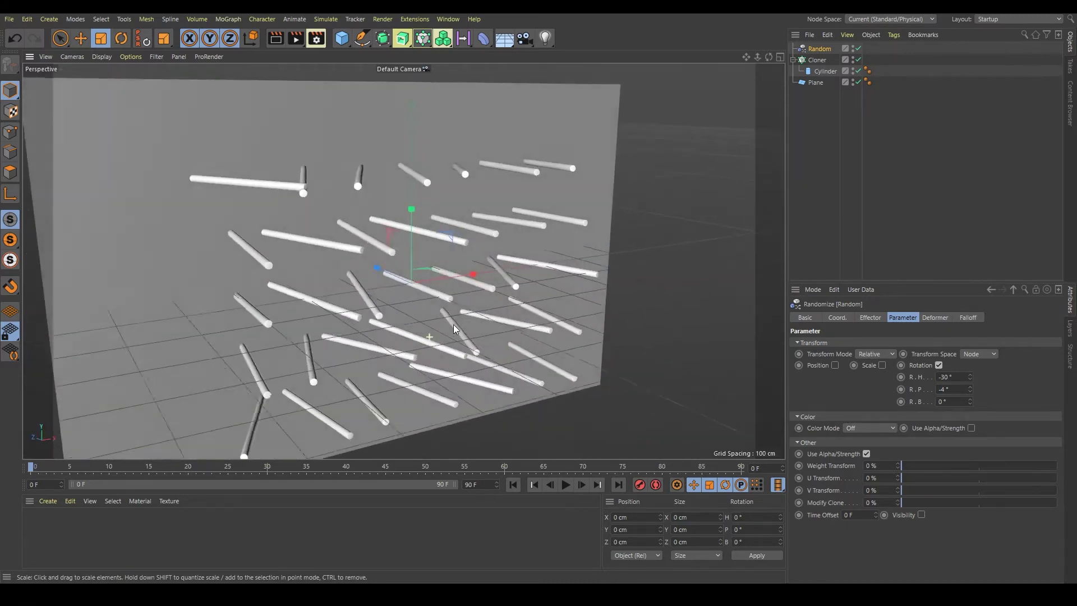
click(823, 72)
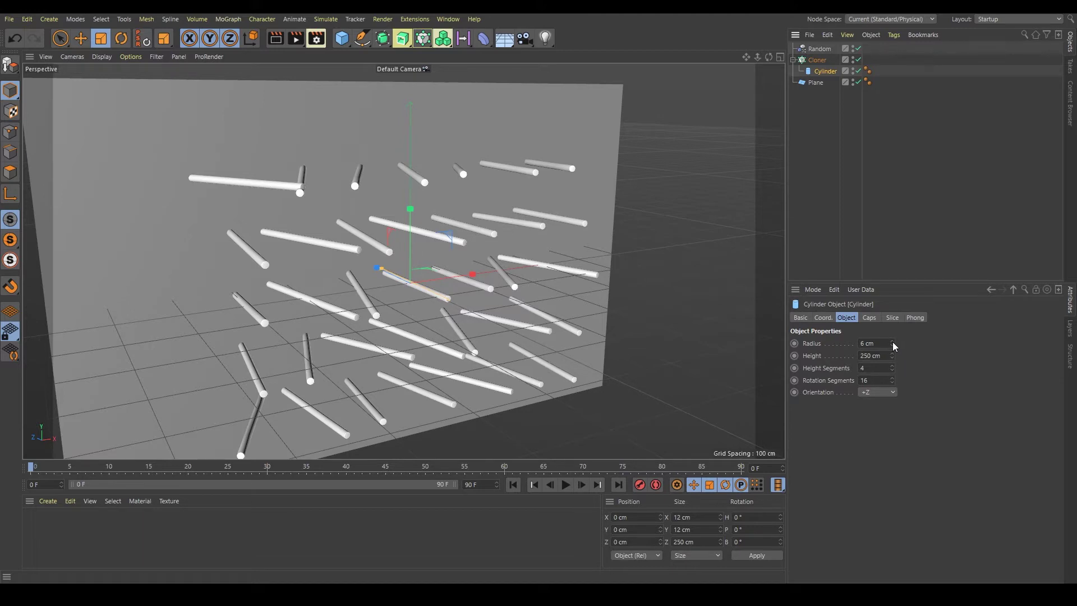
Try a 9 cm cylinder radius, then settle on 7 cm.
drag(893, 342, 897, 337)
mouse_move(460, 263)
alt+mouse_down()
mouse_move(411, 245)
mouse_move(421, 250)
alt+mouse_up()
drag(892, 344, 891, 350)
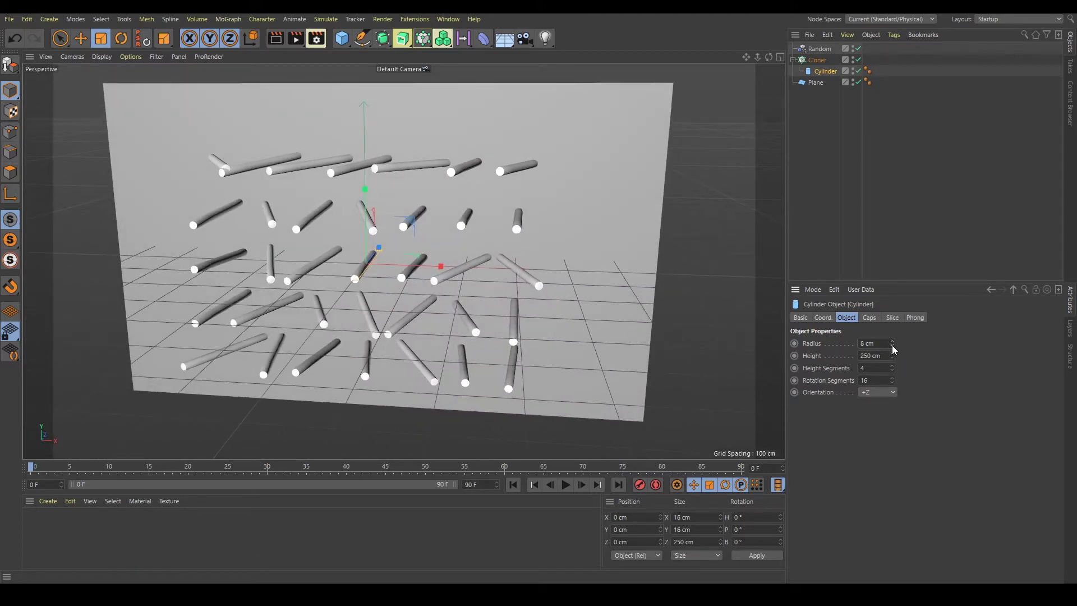
mouse_move(558, 330)
alt+mouse_down()
mouse_move(377, 264)
mouse_move(378, 273)
alt+mouse_up()
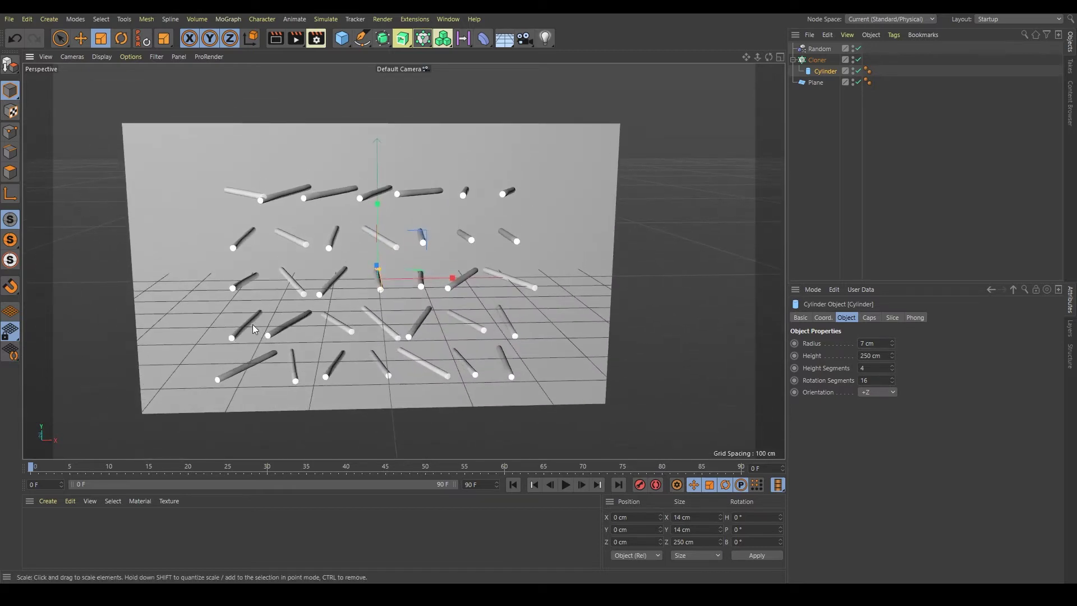
click(342, 39)
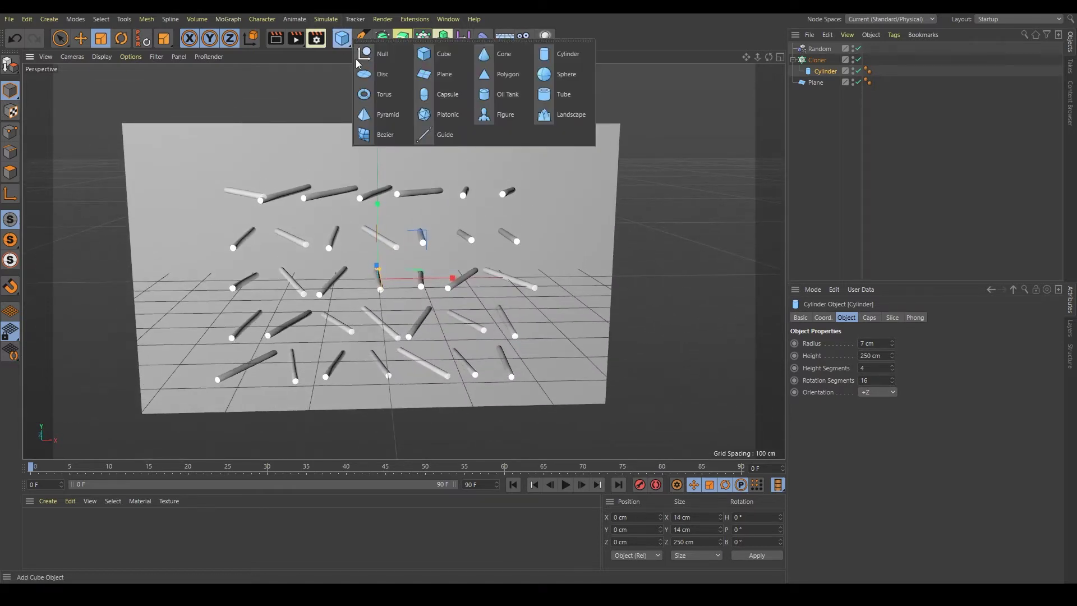
Add a sphere with a 60 cm radius.
click(566, 74)
alt+drag(315, 307, 298, 310)
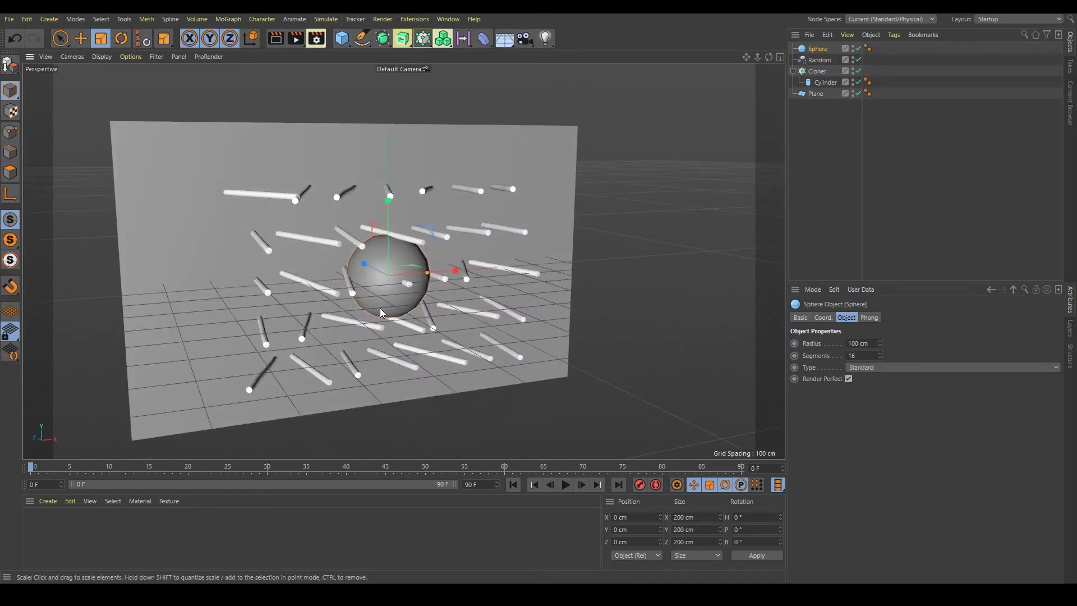
double_click(870, 343)
text(50)
key(Return)
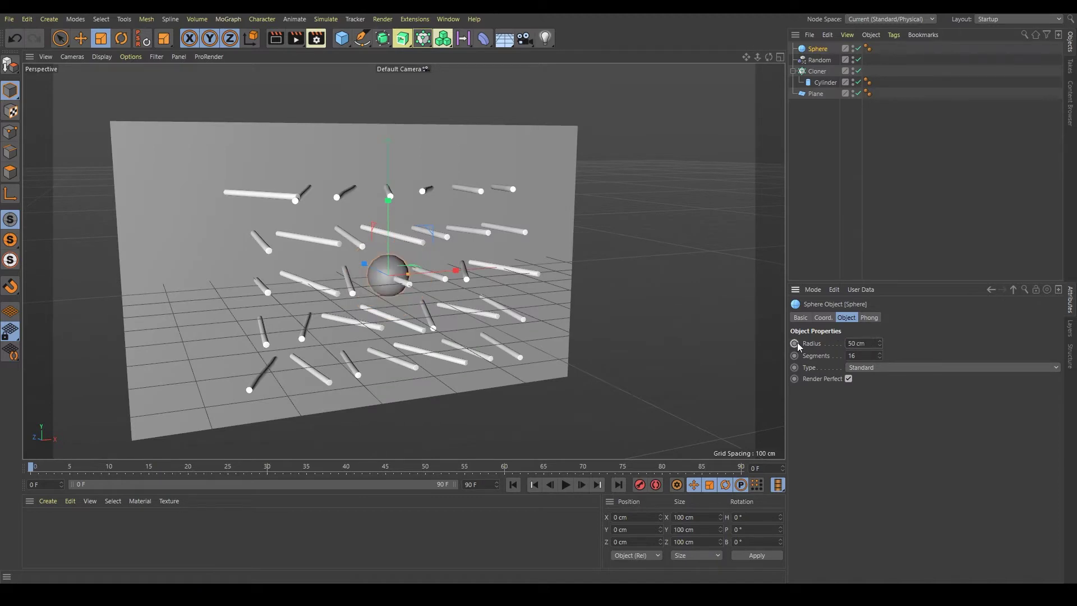
double_click(869, 343)
text(60)
key(Return)
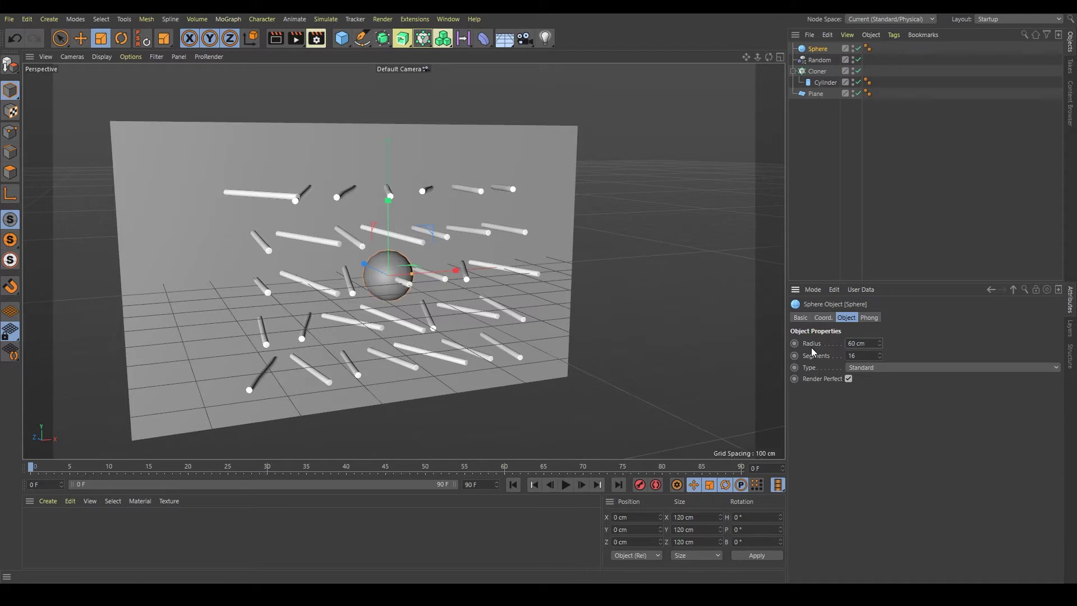
Raise the sphere above the wall of pegs, to about Y 325.985 cm.
key(e)
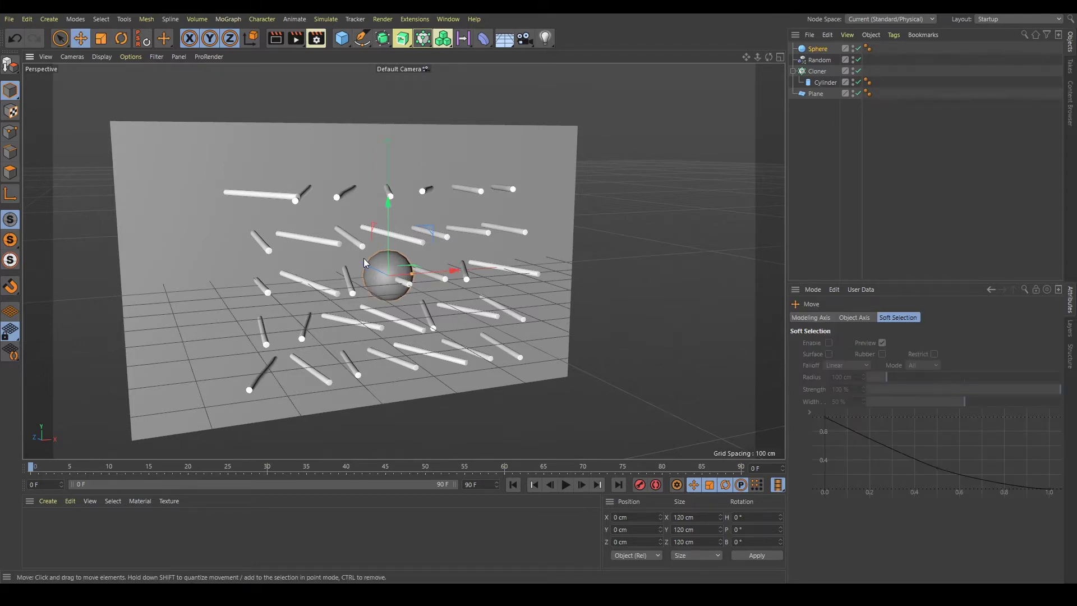
scroll(364, 263, up, 3)
drag(397, 212, 396, 43)
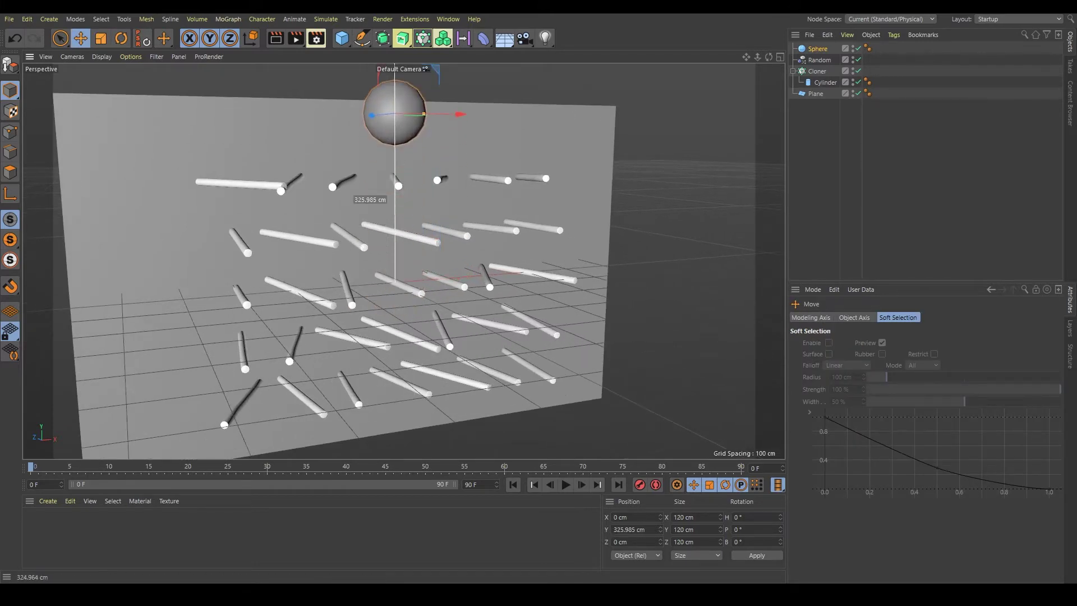
scroll(446, 367, down, 5)
mouse_move(446, 368)
alt+mouse_down()
mouse_move(402, 357)
mouse_move(408, 348)
mouse_move(358, 258)
mouse_move(304, 198)
mouse_move(321, 227)
alt+mouse_up()
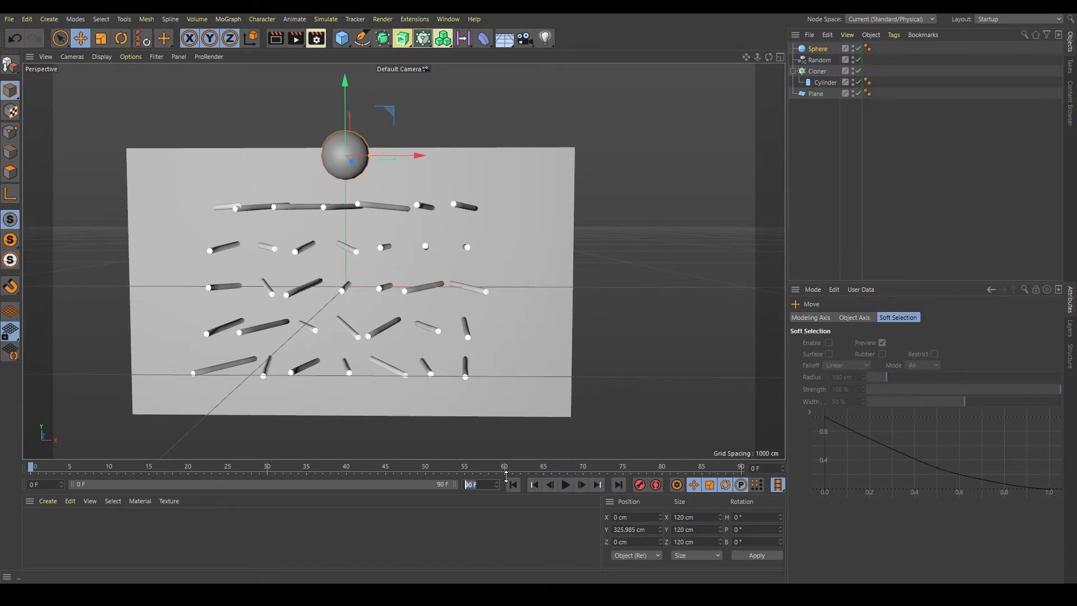
Extend the animation length and preview range to 150 frames.
text(150)
key(Return)
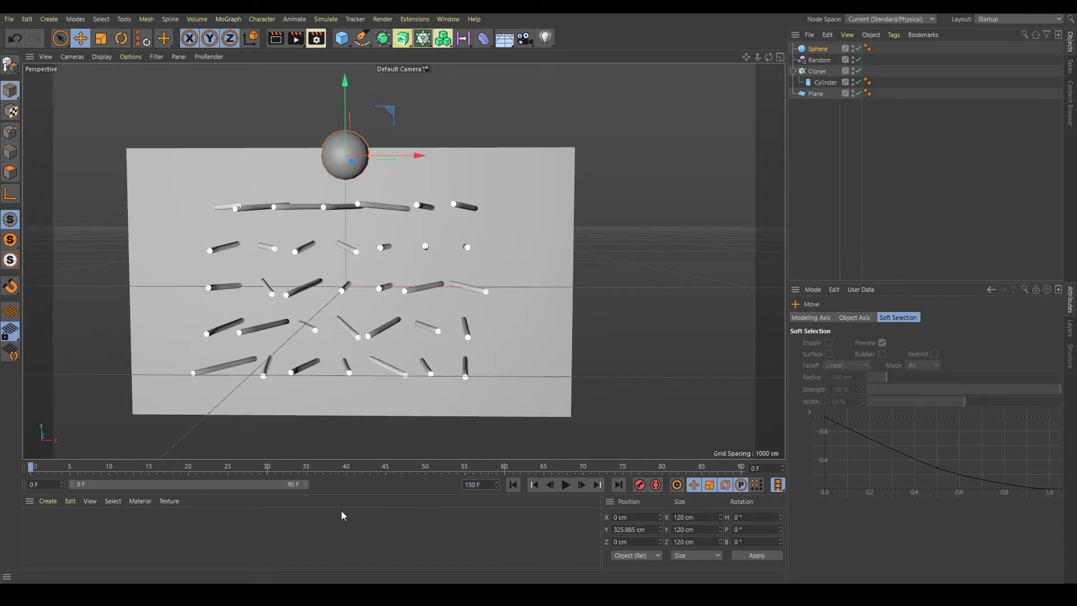
drag(306, 486, 442, 485)
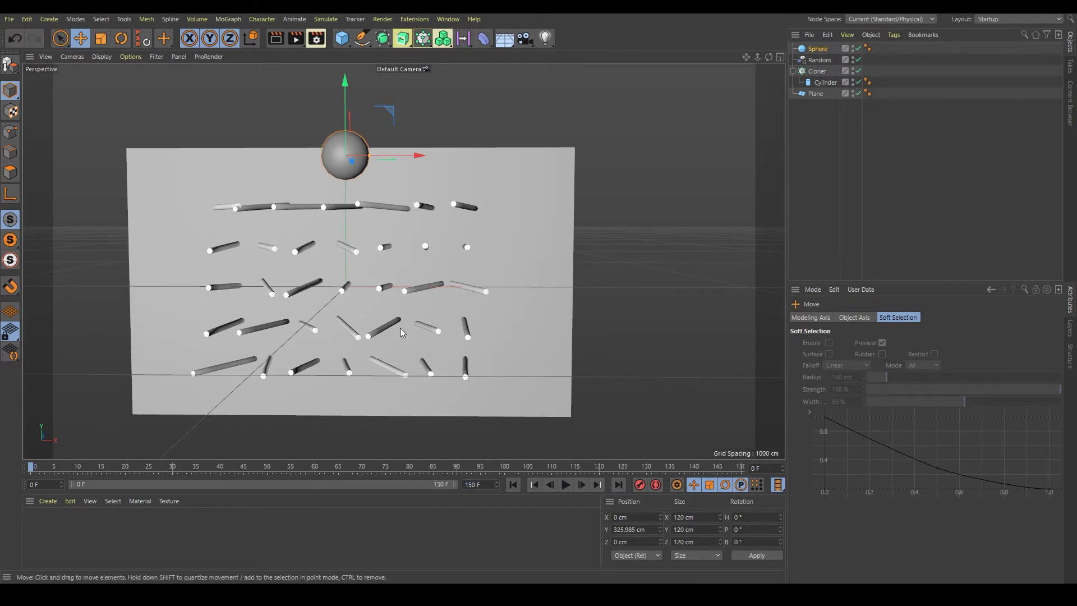
mouse_move(336, 241)
alt+mouse_down()
mouse_move(402, 227)
mouse_move(374, 301)
mouse_move(285, 324)
mouse_move(284, 303)
alt+mouse_up()
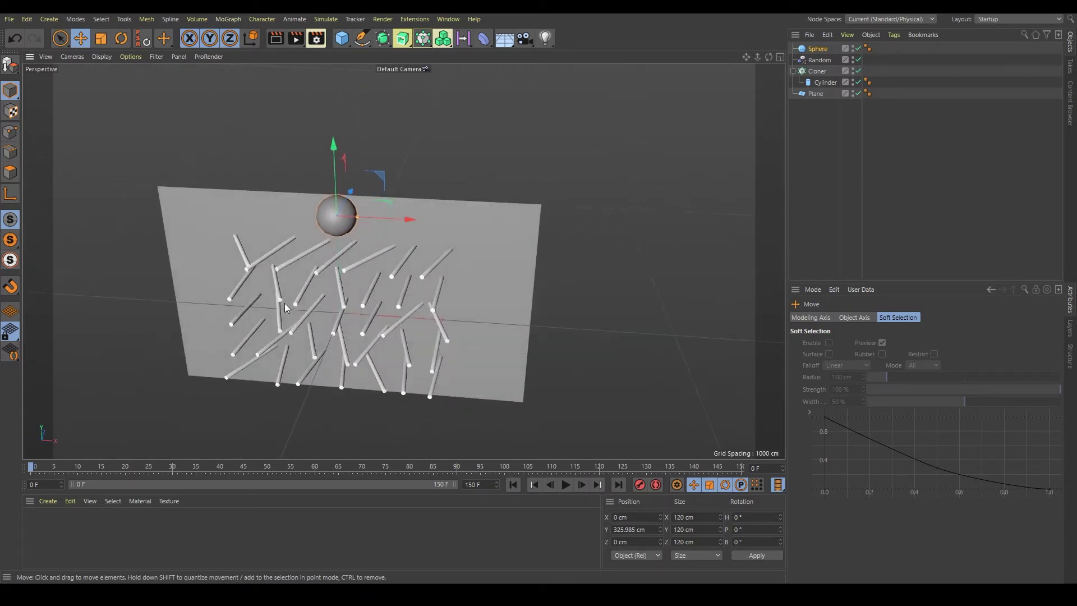
click(817, 51)
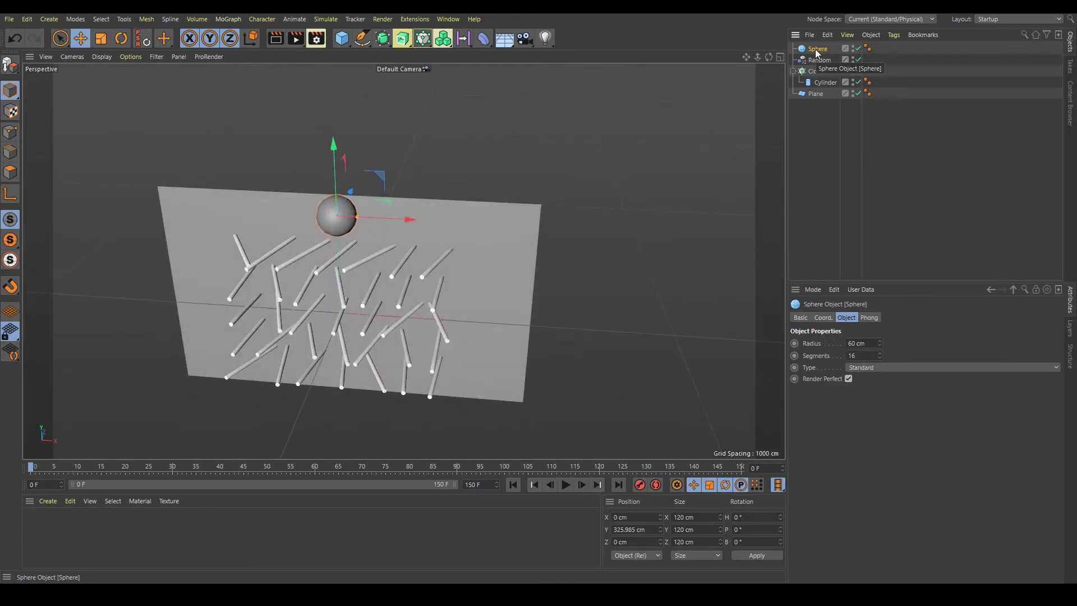
Give the sphere a Rigid Body simulation tag.
right_click(816, 51)
mouse_move(850, 130)
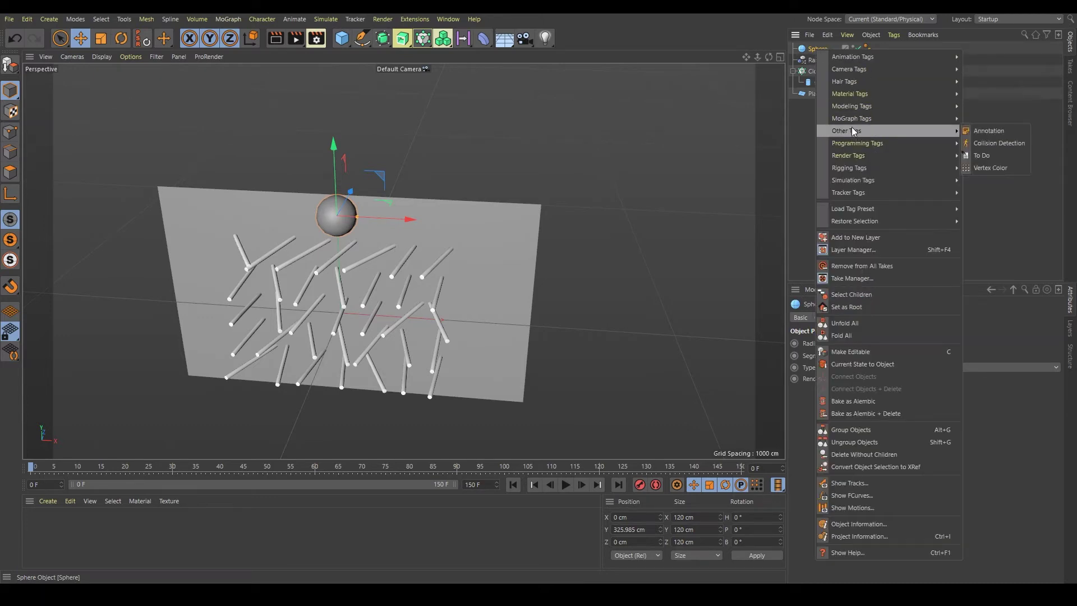
mouse_move(853, 180)
click(989, 180)
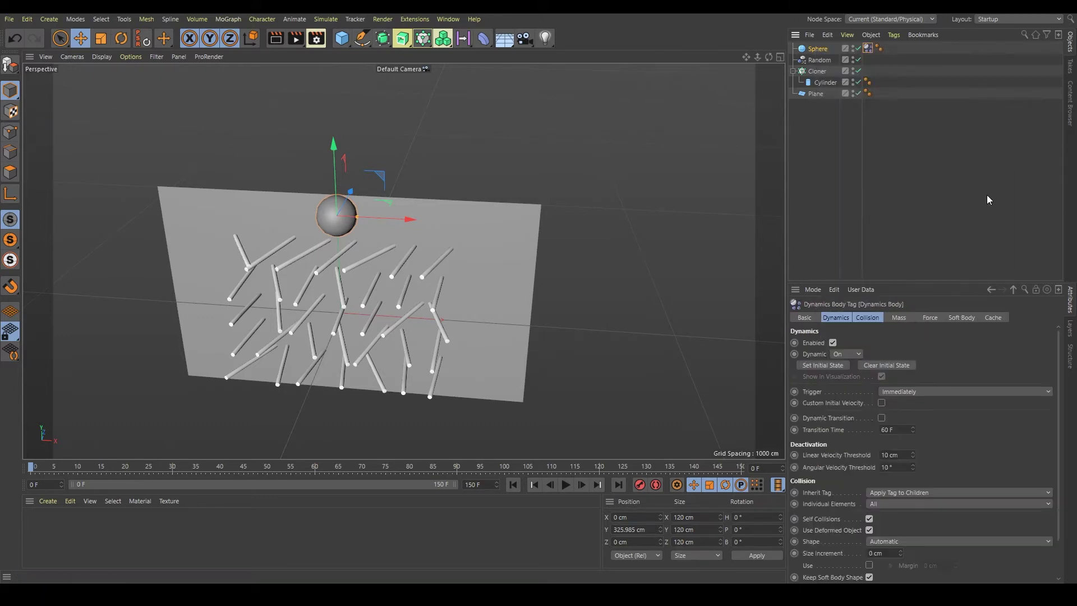
mouse_move(372, 339)
alt+mouse_down()
mouse_move(429, 310)
mouse_move(430, 298)
alt+mouse_up()
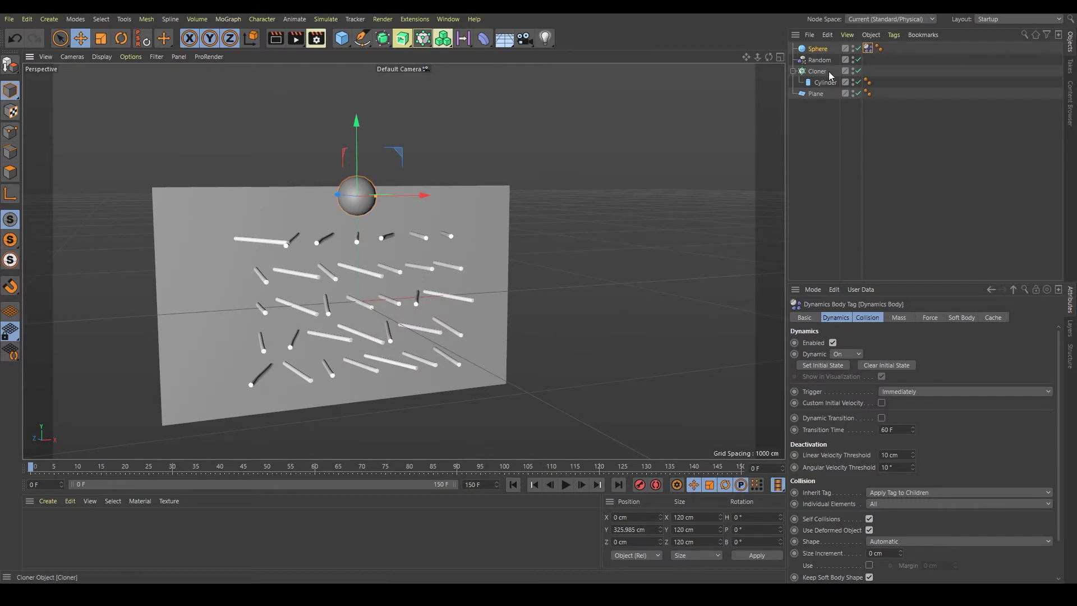
Add a Collider Body tag to the Cylinder and copy it onto the Plane.
right_click(821, 84)
mouse_move(858, 202)
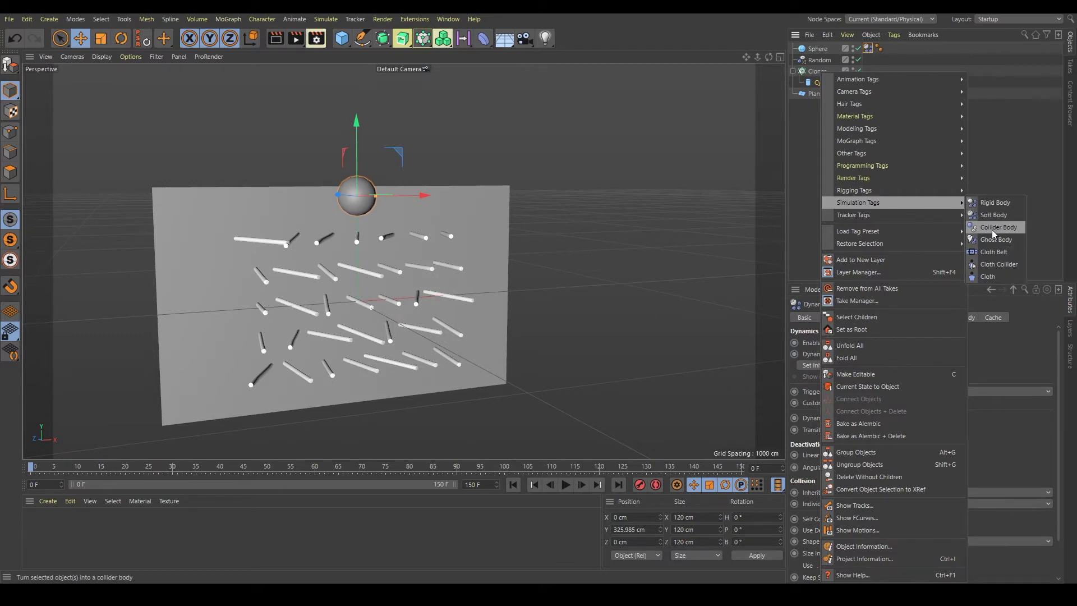
click(991, 230)
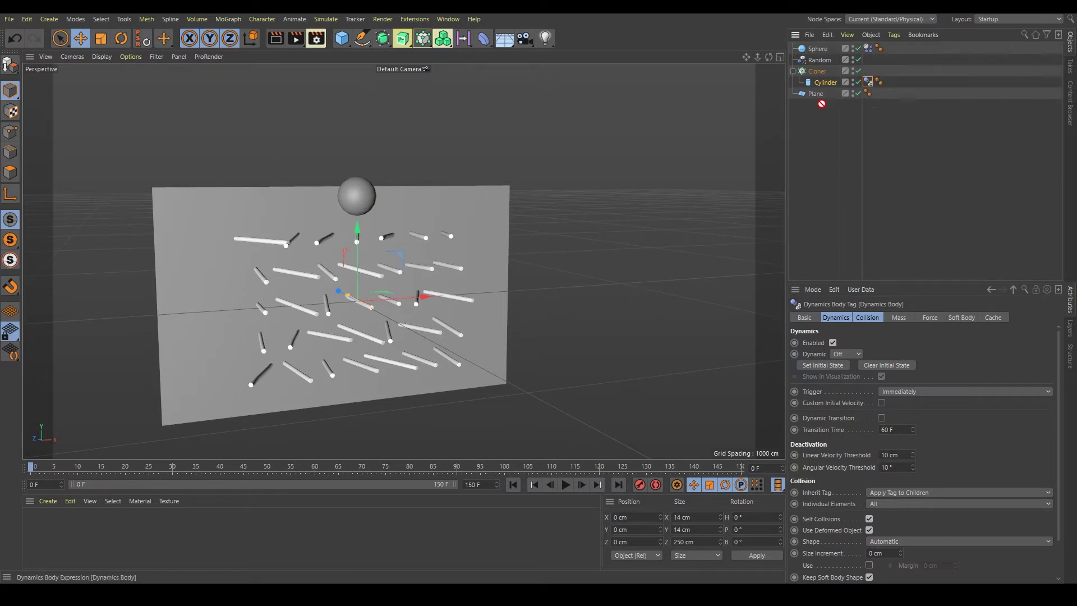
ctrl+drag(820, 97, 822, 95)
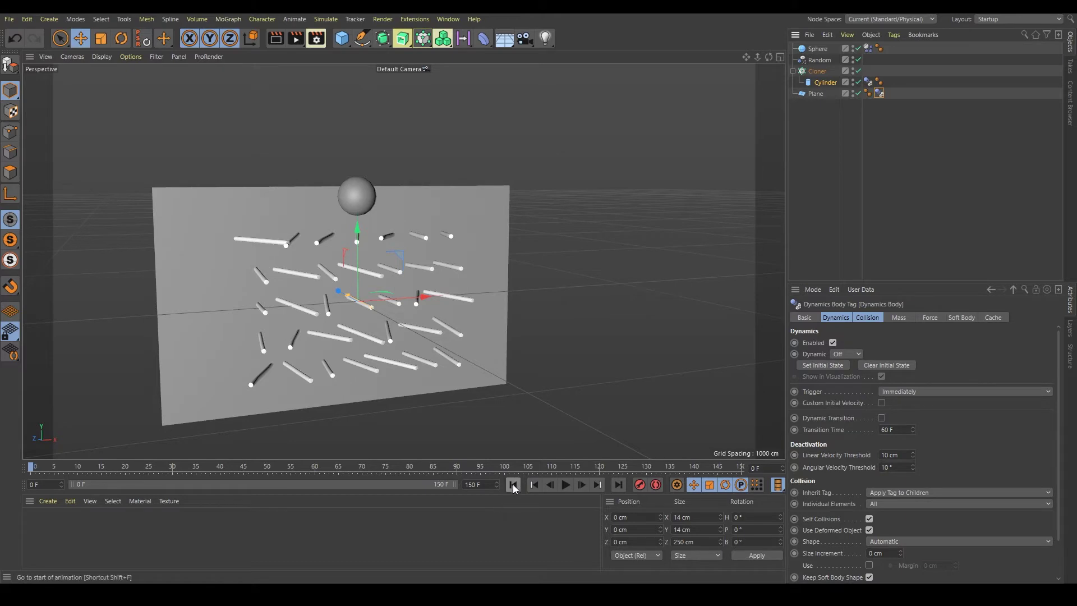
mouse_move(382, 344)
alt+mouse_down()
mouse_move(349, 338)
mouse_move(386, 346)
alt+mouse_up()
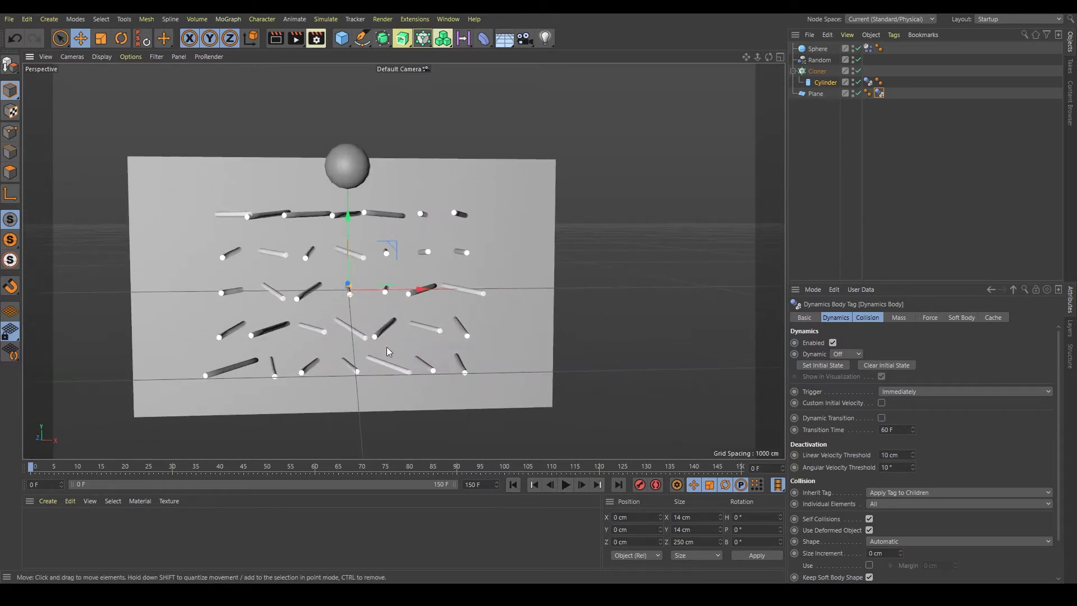
click(567, 486)
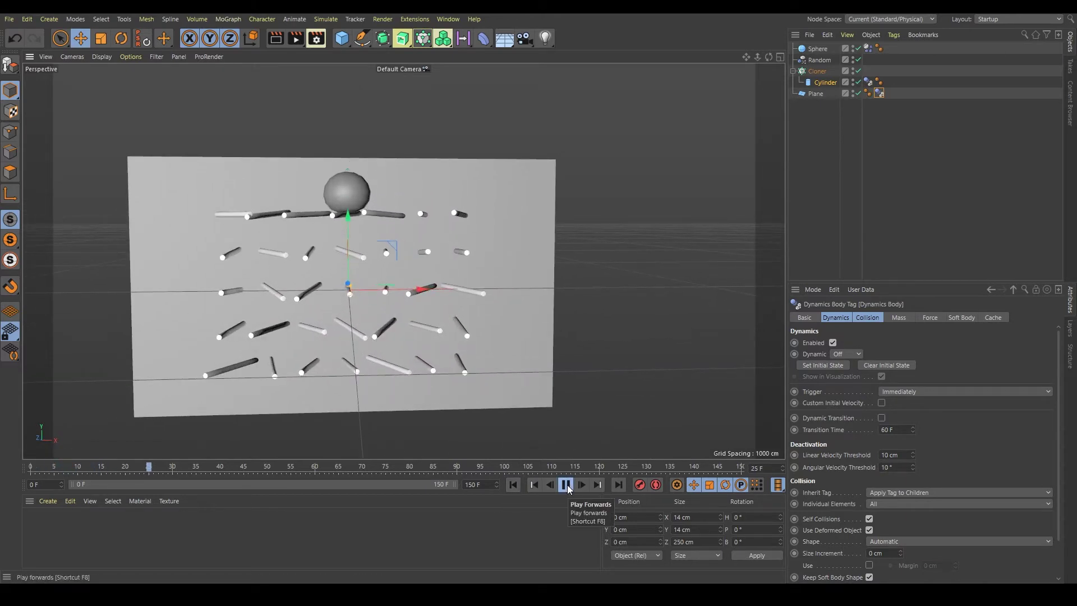
click(567, 486)
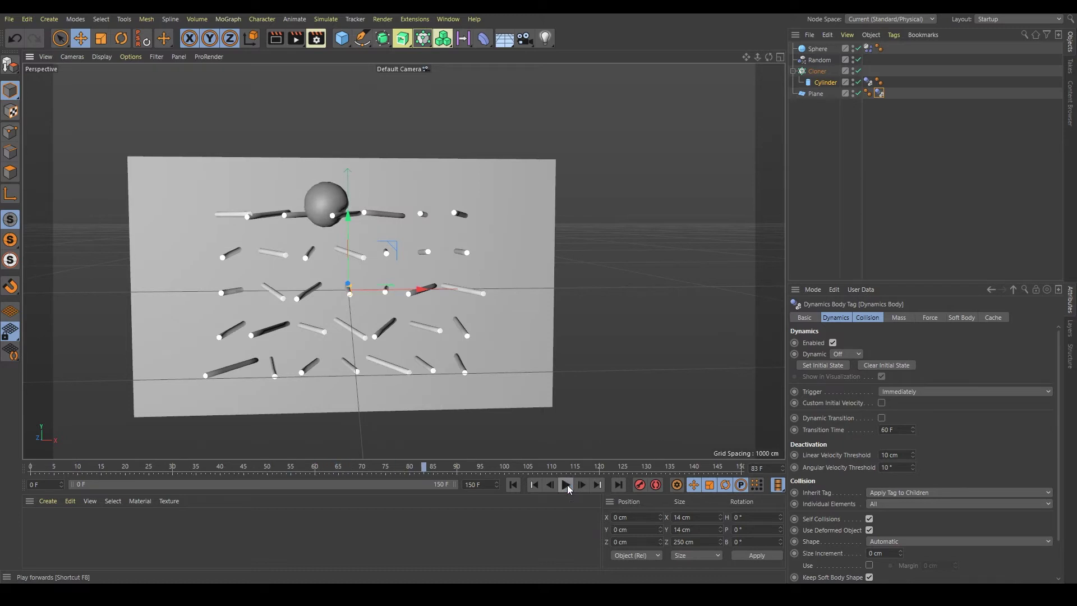
alt+drag(287, 356, 232, 269)
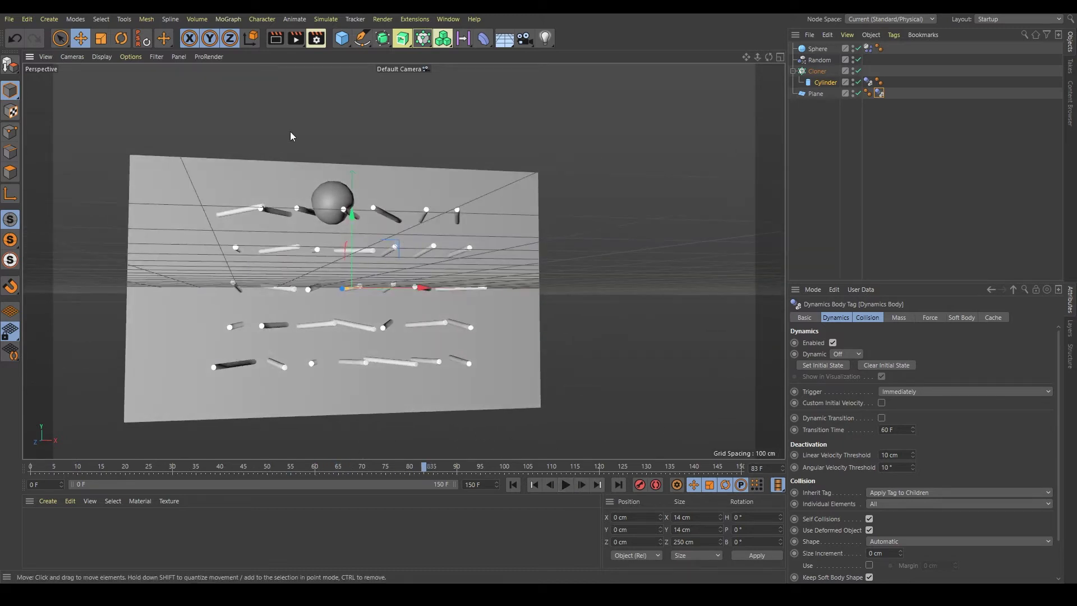
mouse_move(350, 291)
alt+mouse_down()
mouse_move(375, 282)
mouse_move(341, 284)
alt+mouse_up()
click(513, 485)
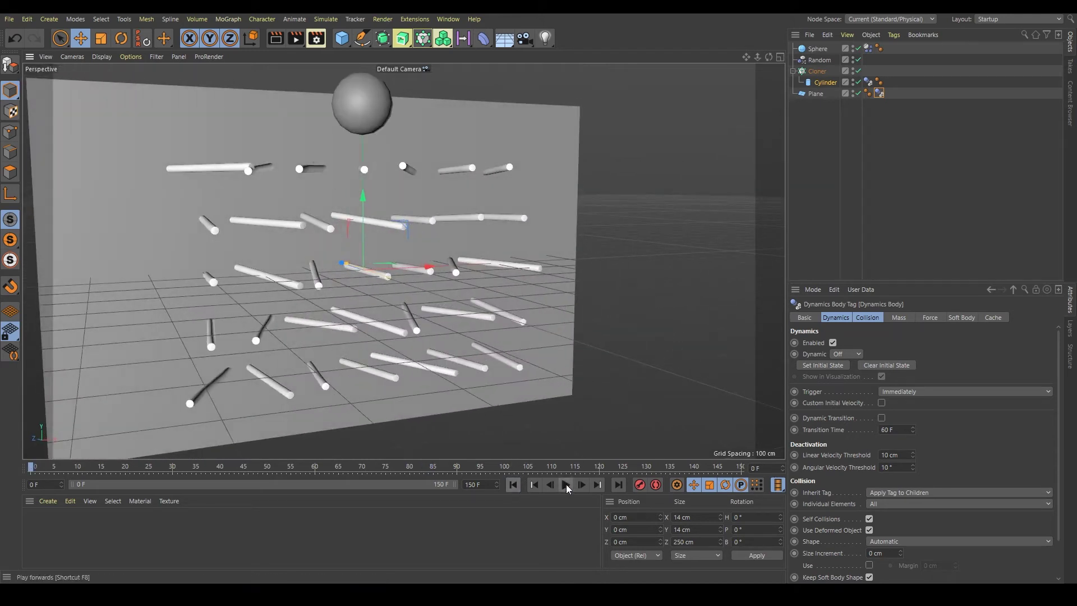
click(566, 486)
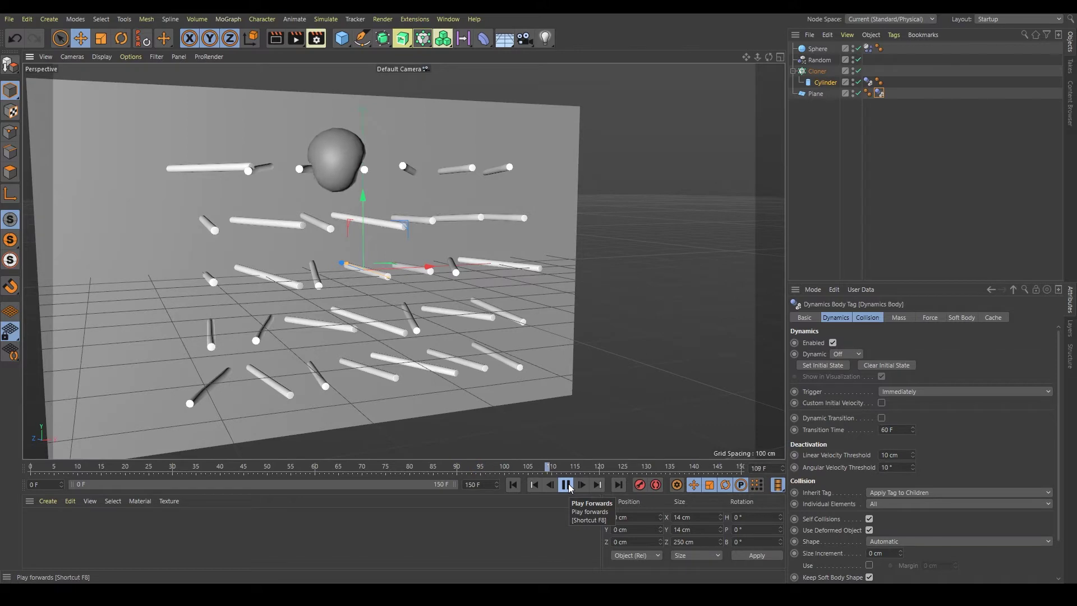
click(566, 486)
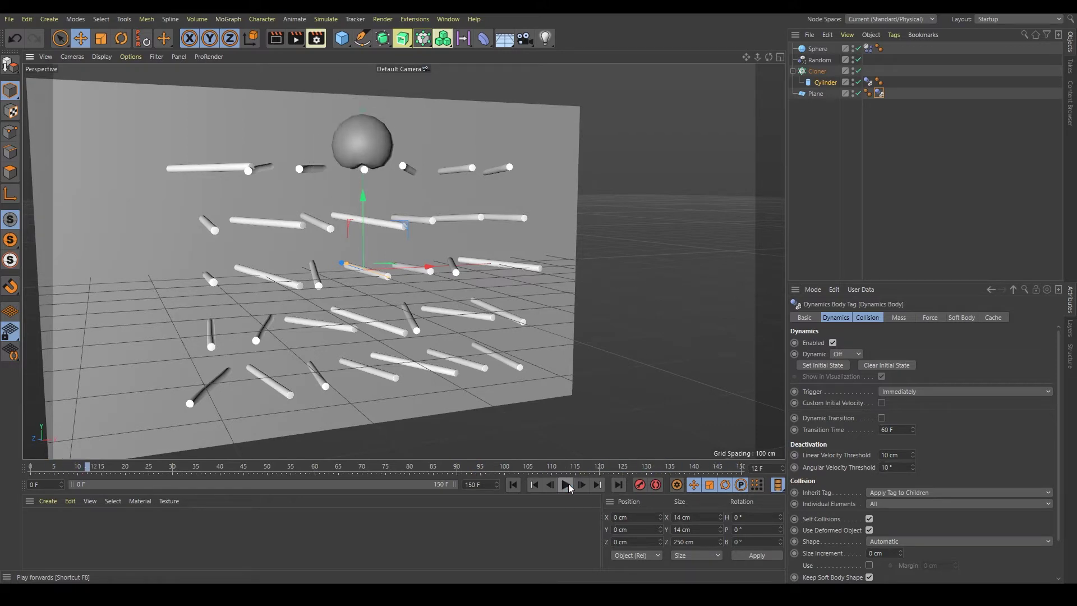
click(512, 485)
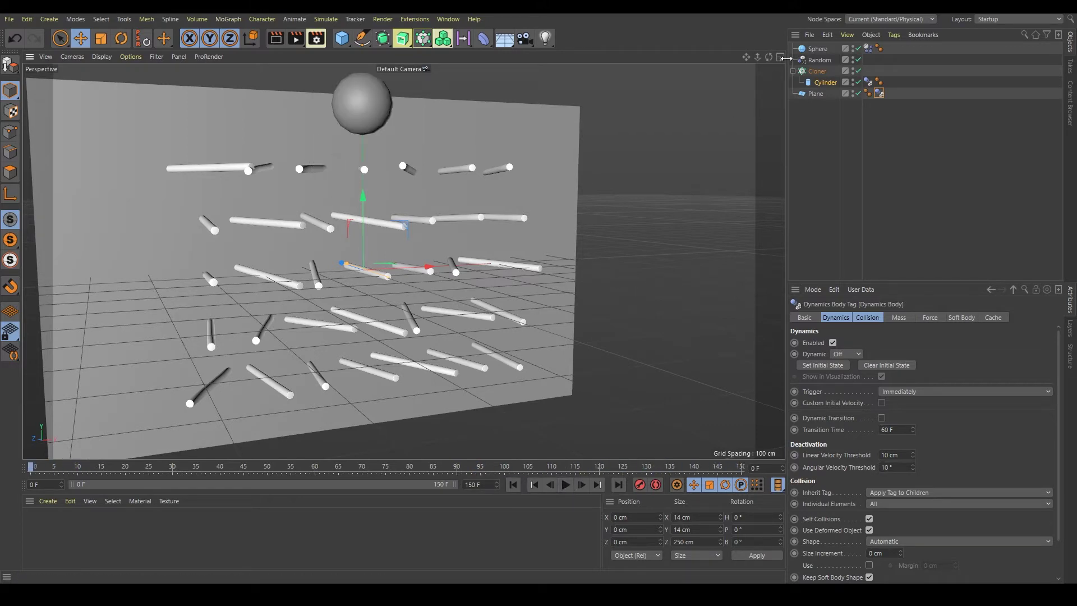
mouse_move(529, 231)
alt+mouse_down()
mouse_move(401, 240)
mouse_move(378, 170)
alt+mouse_up()
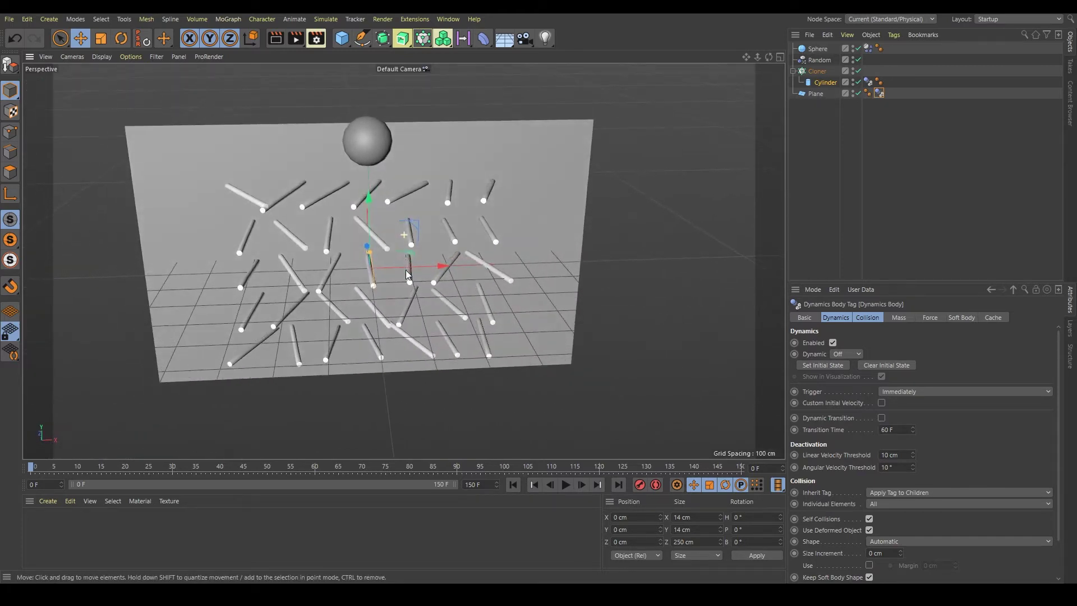
Move the sphere slightly left to X -17.707 cm and set its radius to 50 cm.
click(374, 158)
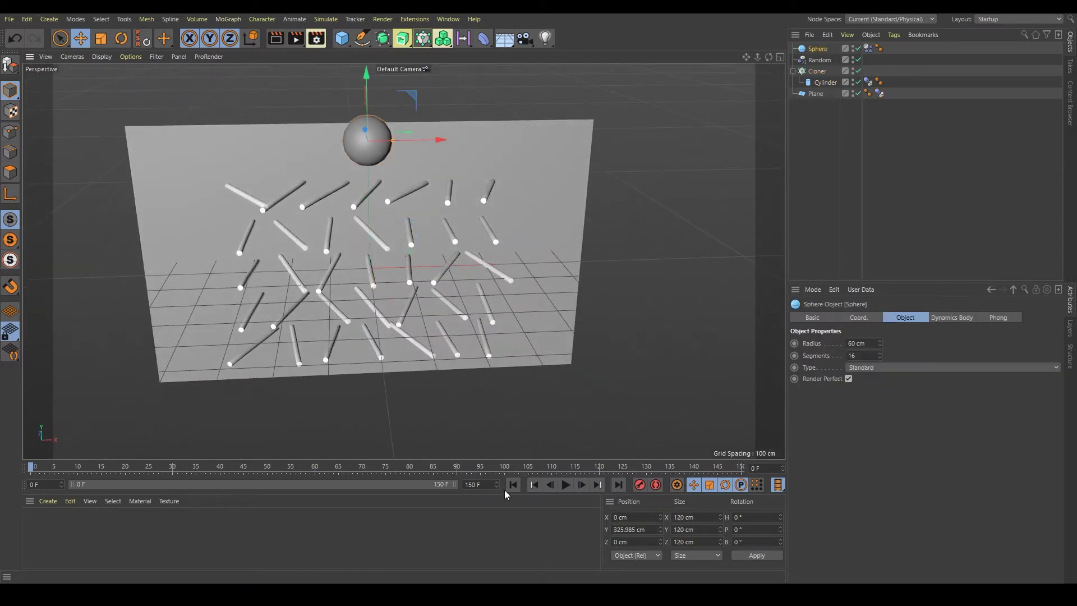
drag(435, 140, 428, 141)
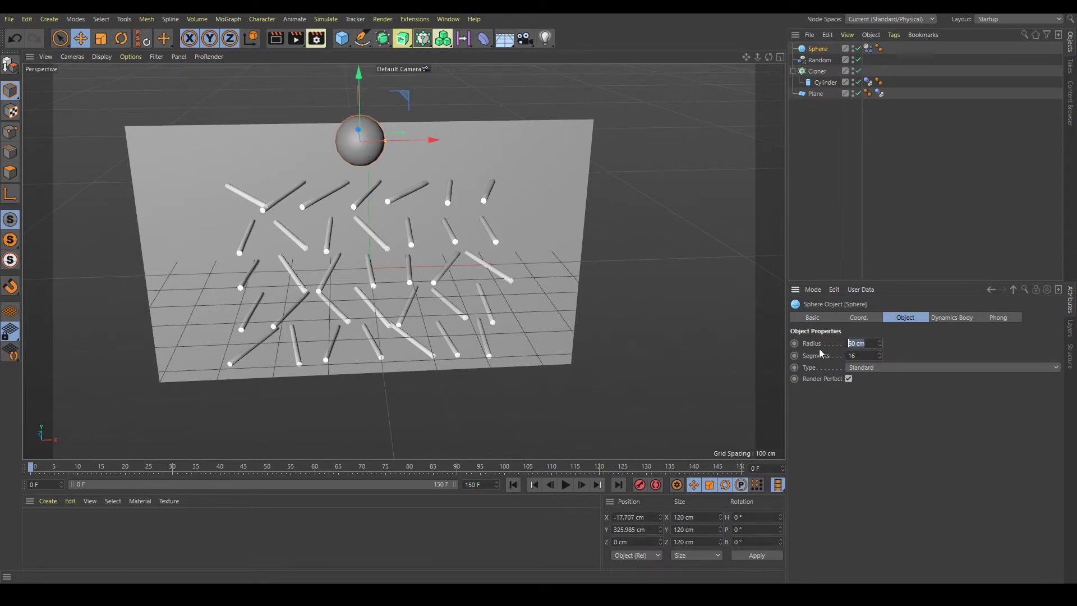
text(50)
key(Return)
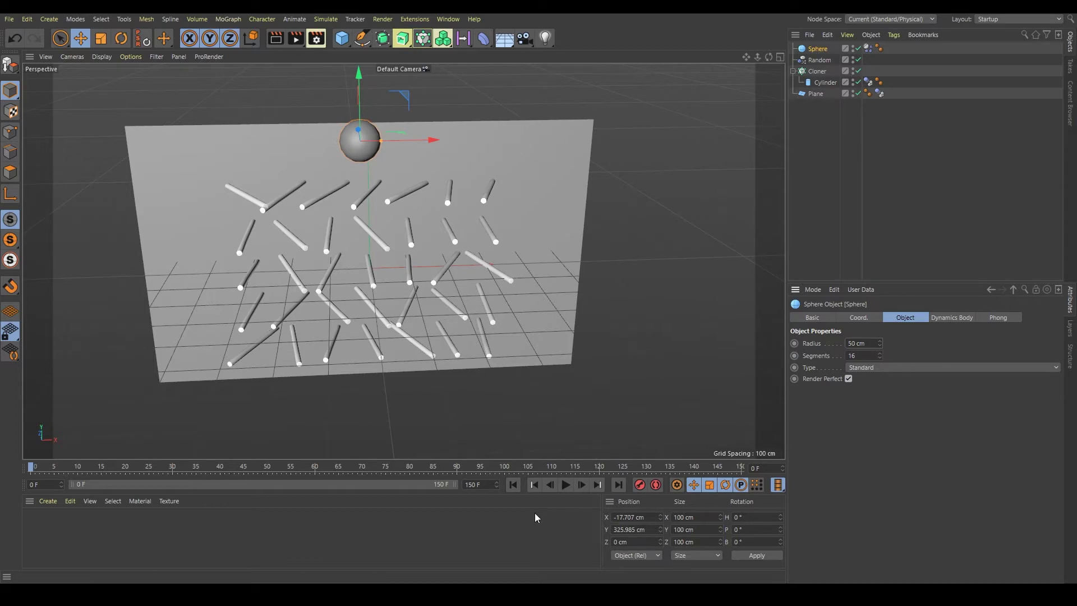
Play the simulation with the smaller sphere, then stop and rewind to frame 0.
click(566, 485)
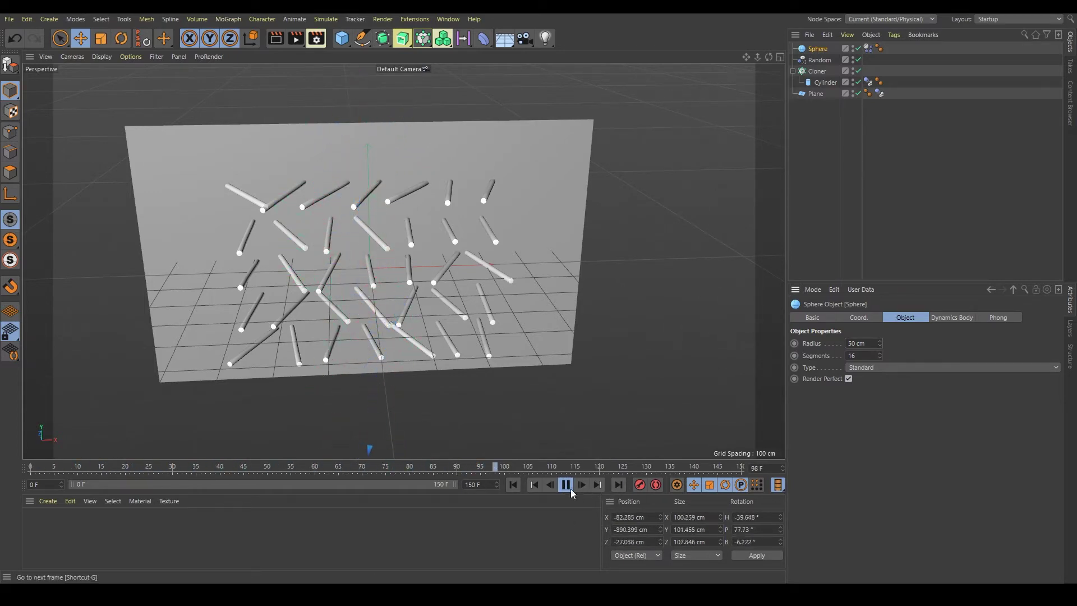
click(513, 484)
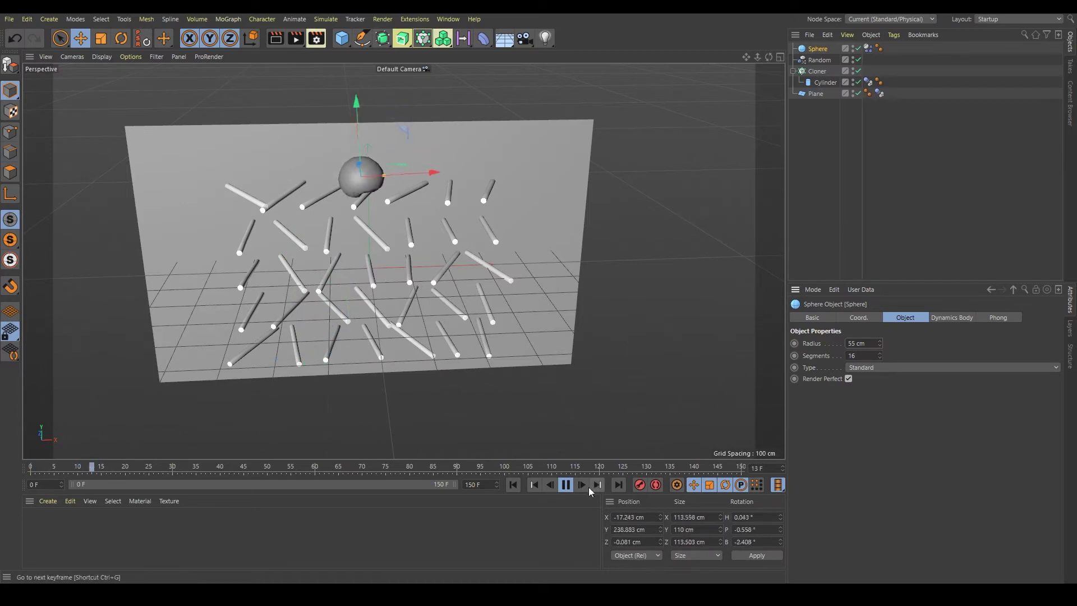
click(566, 485)
click(514, 485)
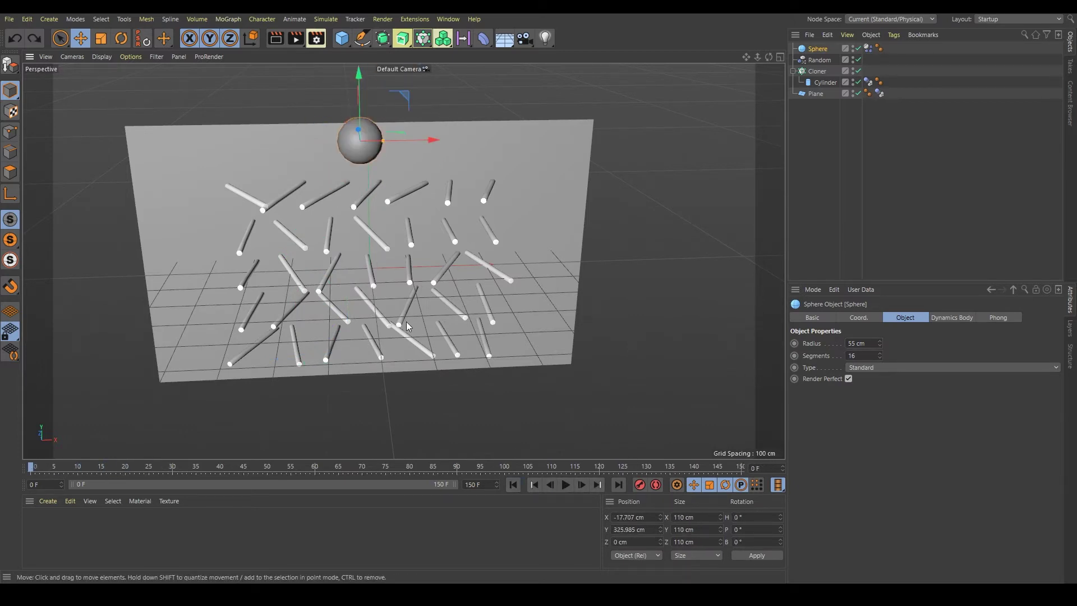
Duplicate the sphere into Sphere.1 and raise the copy higher above the pegs.
alt+drag(408, 326, 352, 257)
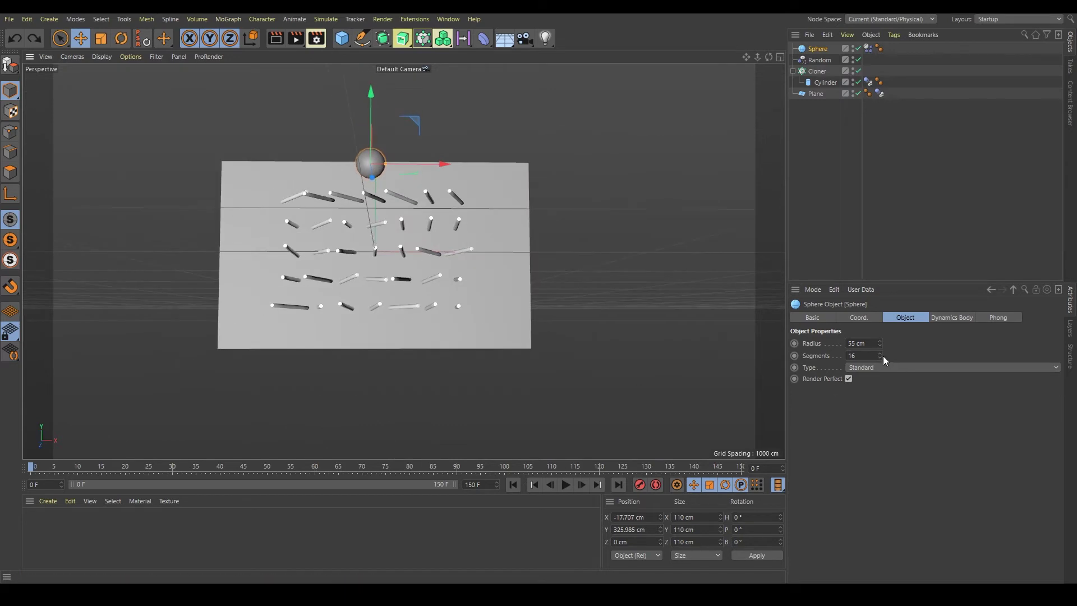
alt+drag(429, 286, 422, 332)
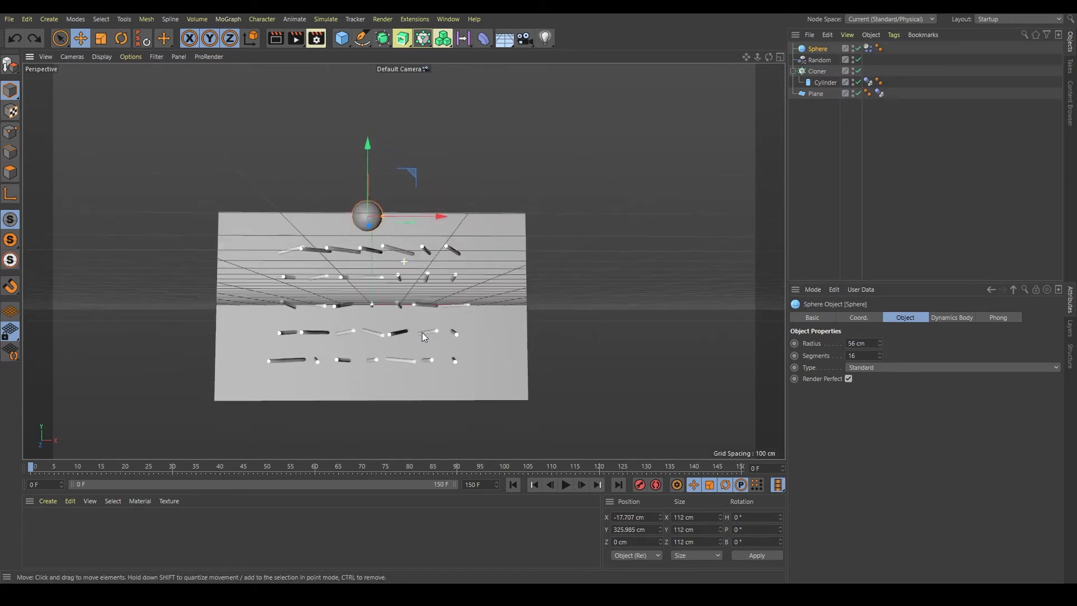
mouse_move(440, 216)
mouse_down()
mouse_move(395, 219)
mouse_move(453, 218)
mouse_up()
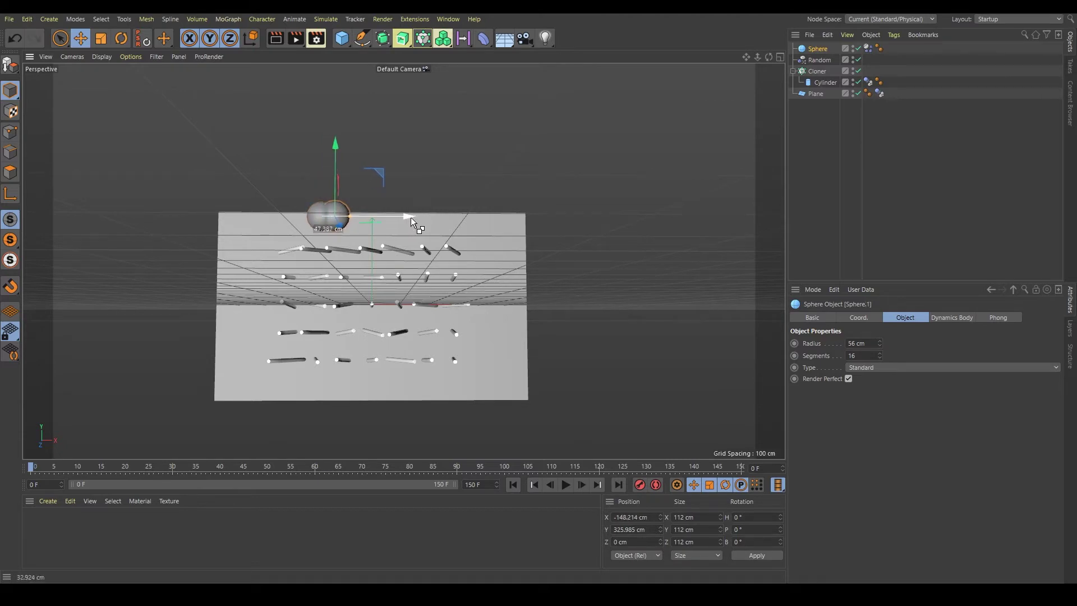
drag(387, 155, 394, 130)
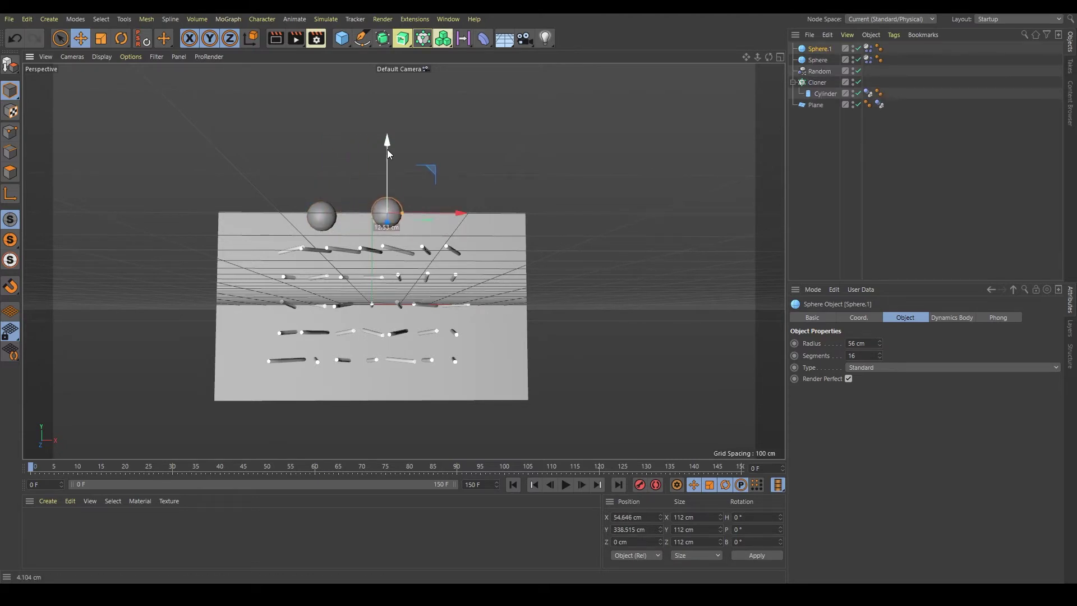
Shift Sphere.1 to the right and replay both spheres falling onto the pegs.
drag(456, 191, 480, 191)
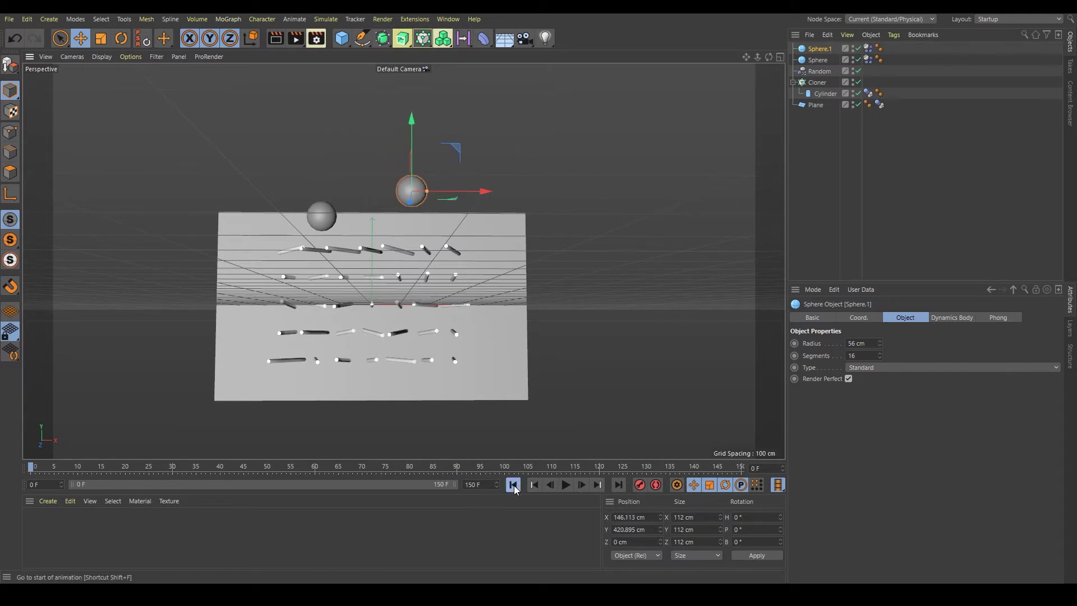
click(567, 486)
click(820, 238)
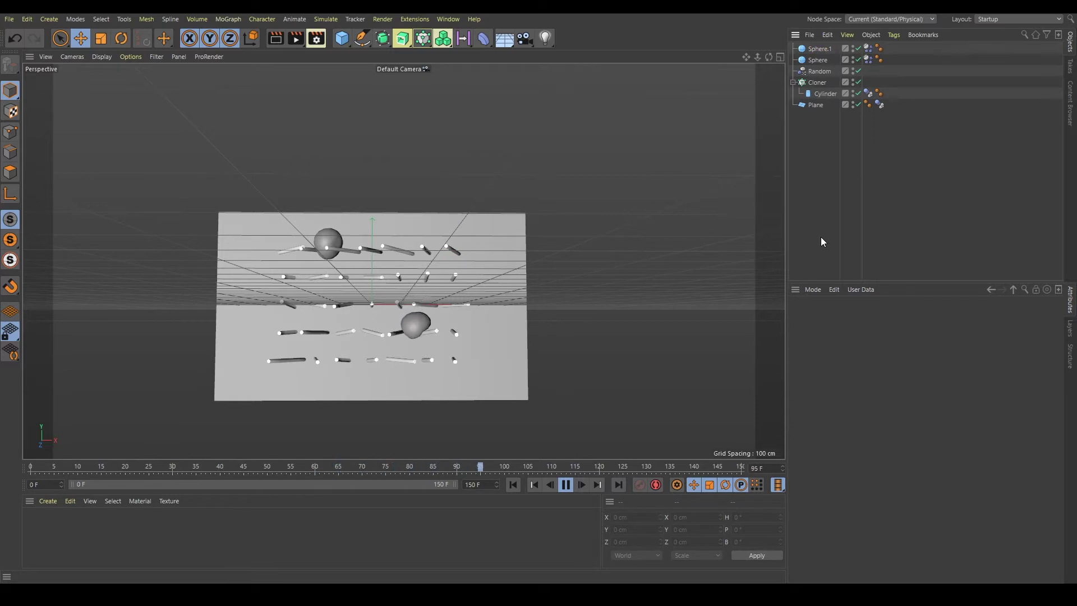
Orbit to a front-on view of the peg wall and replay the fall from frame 0.
click(566, 484)
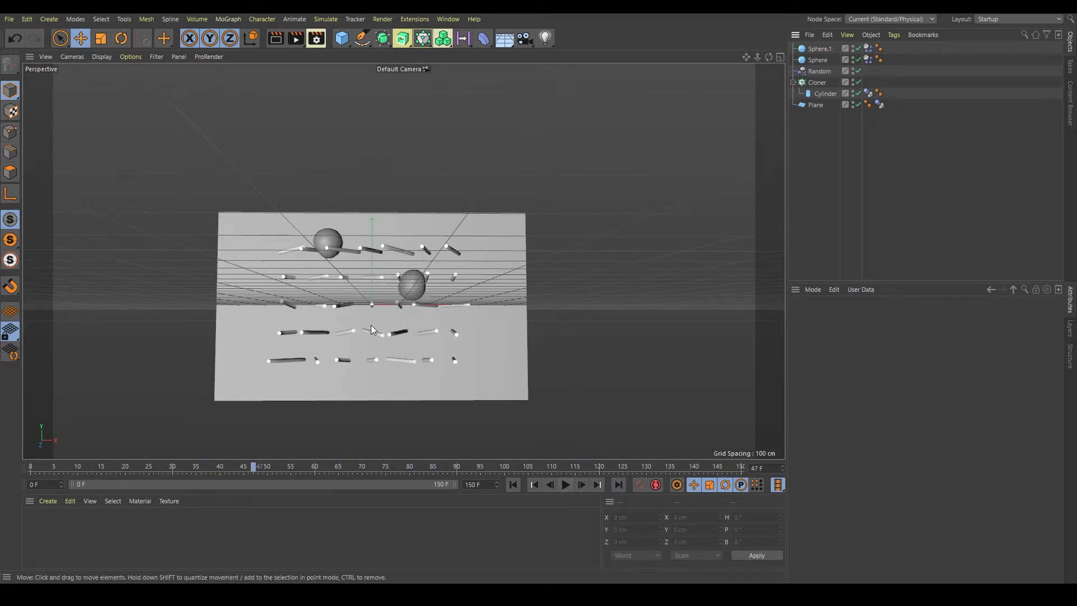
mouse_move(371, 325)
alt+mouse_down()
mouse_move(384, 374)
mouse_move(358, 326)
mouse_move(359, 283)
mouse_move(403, 293)
mouse_move(348, 295)
mouse_move(317, 271)
mouse_move(359, 275)
alt+mouse_up()
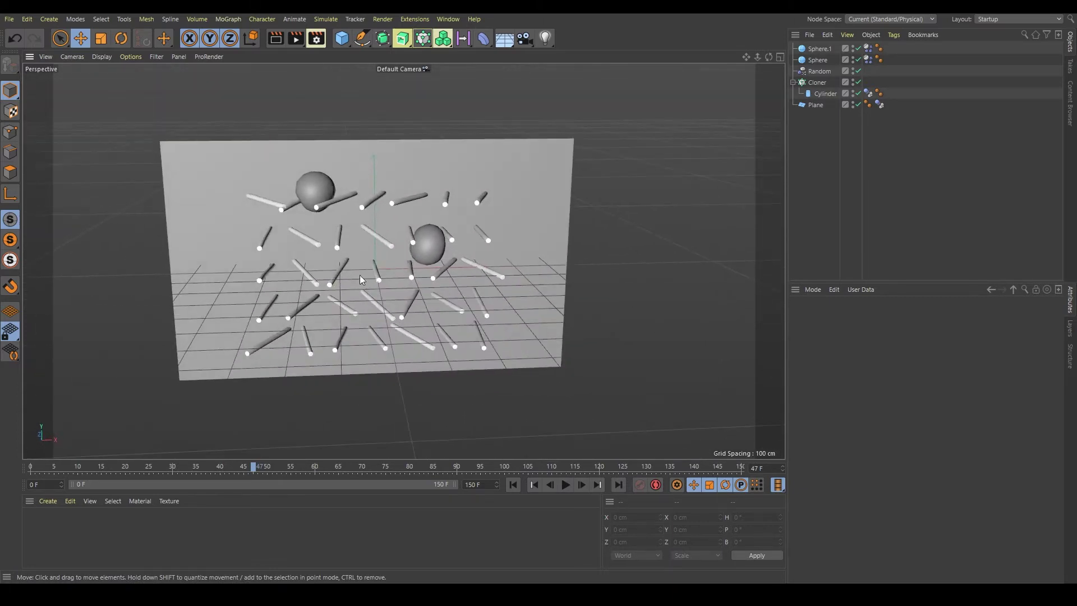
alt+right_drag(359, 275, 439, 298)
mouse_move(440, 299)
alt+mouse_down()
mouse_move(420, 332)
mouse_move(520, 447)
alt+mouse_up()
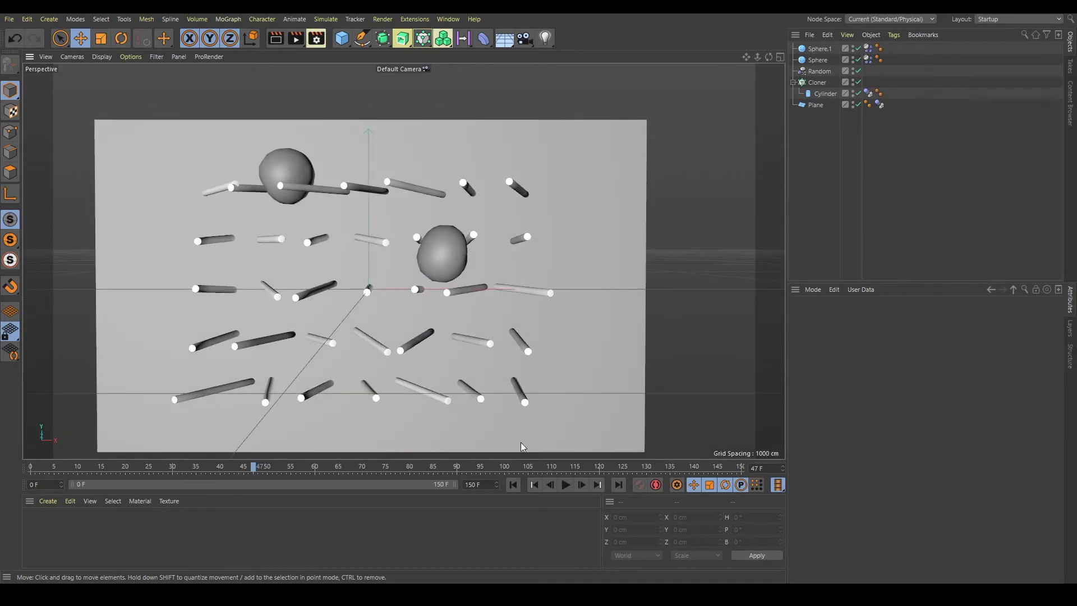
click(513, 484)
click(566, 484)
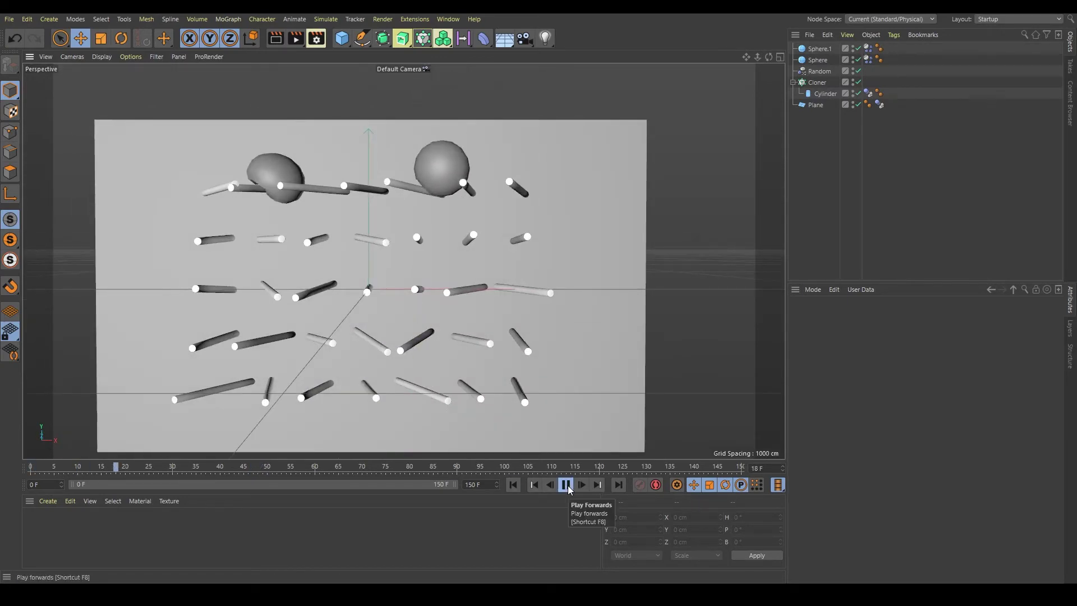
click(565, 484)
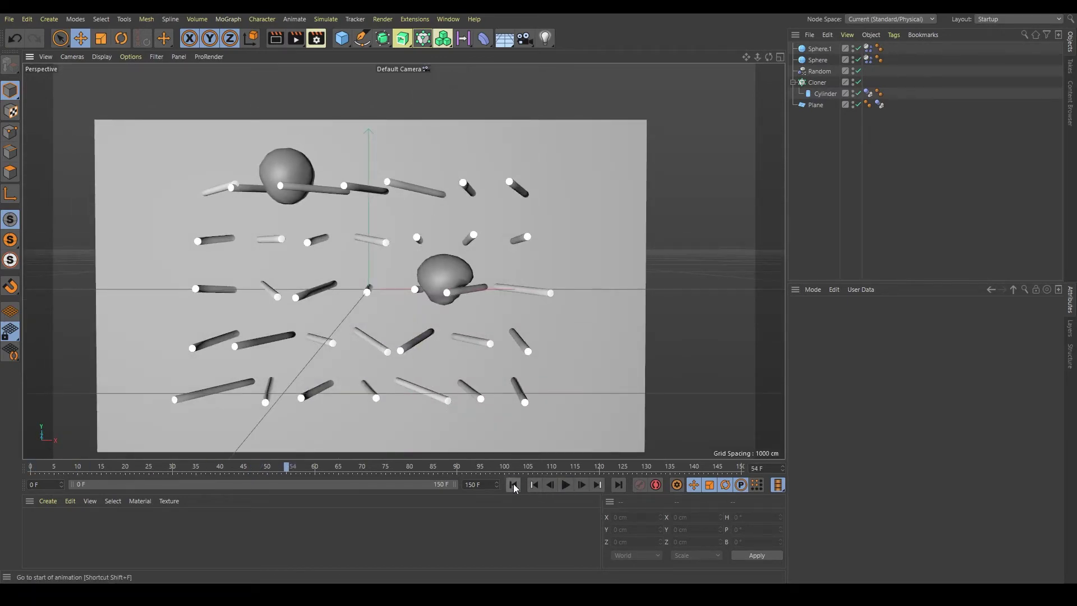
click(513, 486)
Nudge the left sphere slightly right and test its drop onto the top peg row.
click(275, 132)
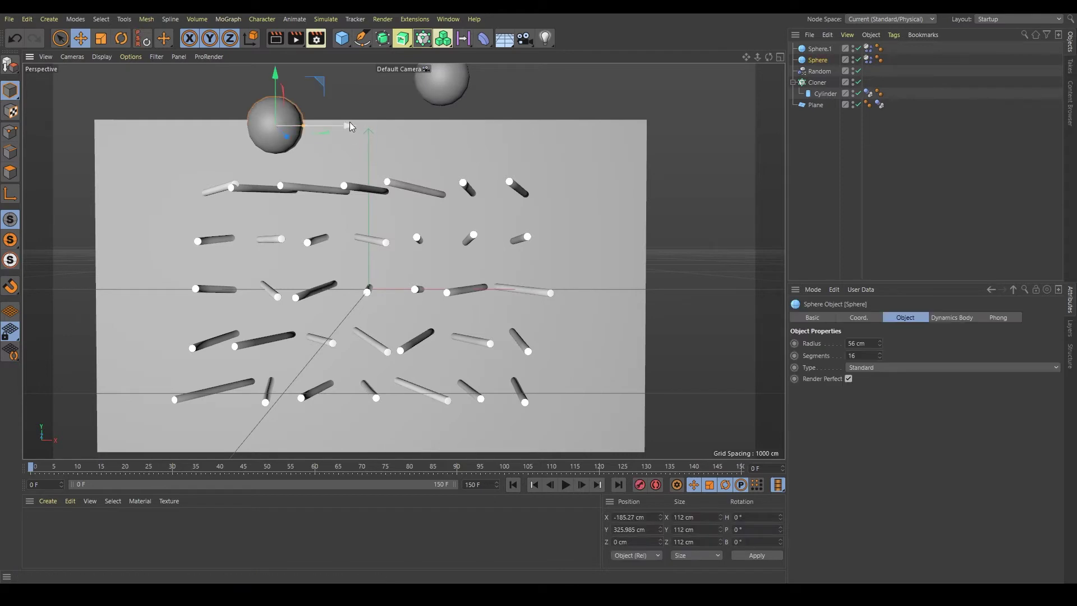
drag(348, 126, 355, 126)
click(565, 484)
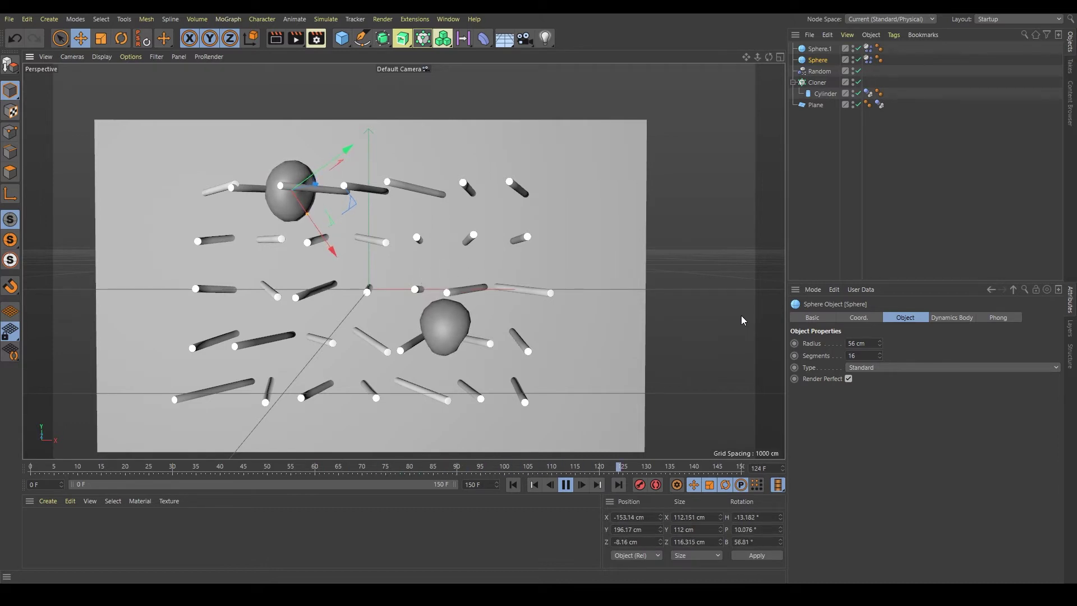
click(565, 485)
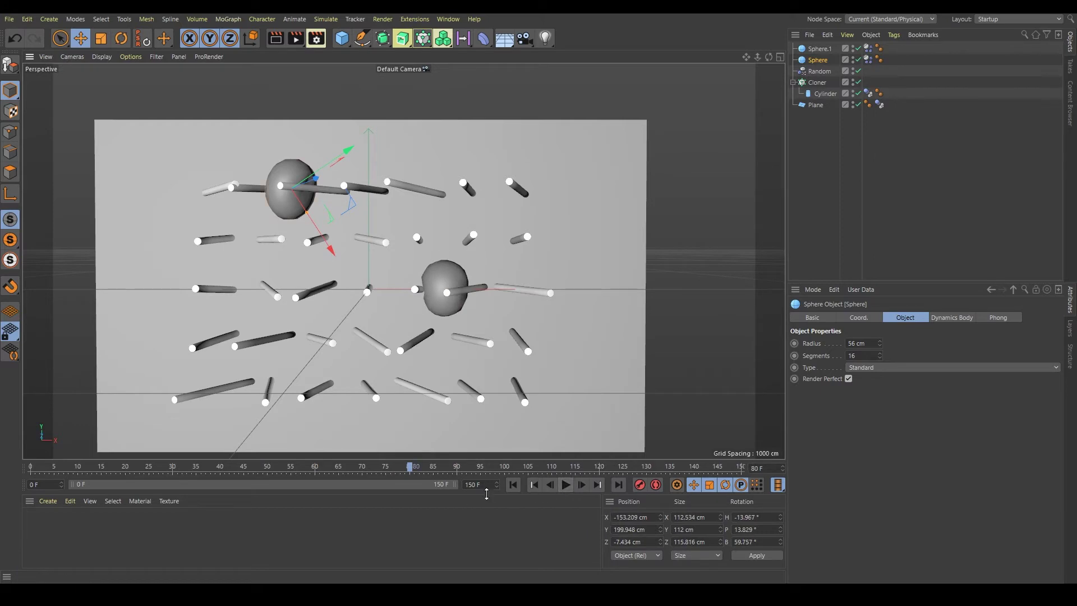
Set the animation end frame to 200, stretch the preview range, and replay the simulation.
double_click(479, 484)
text(200)
key(Return)
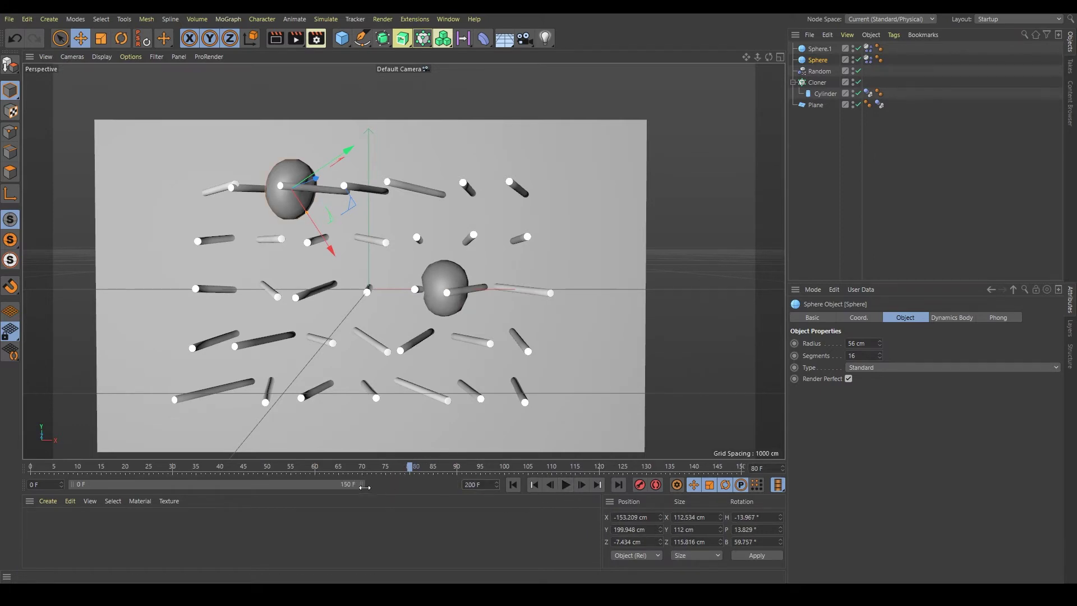
drag(363, 484, 456, 484)
click(565, 484)
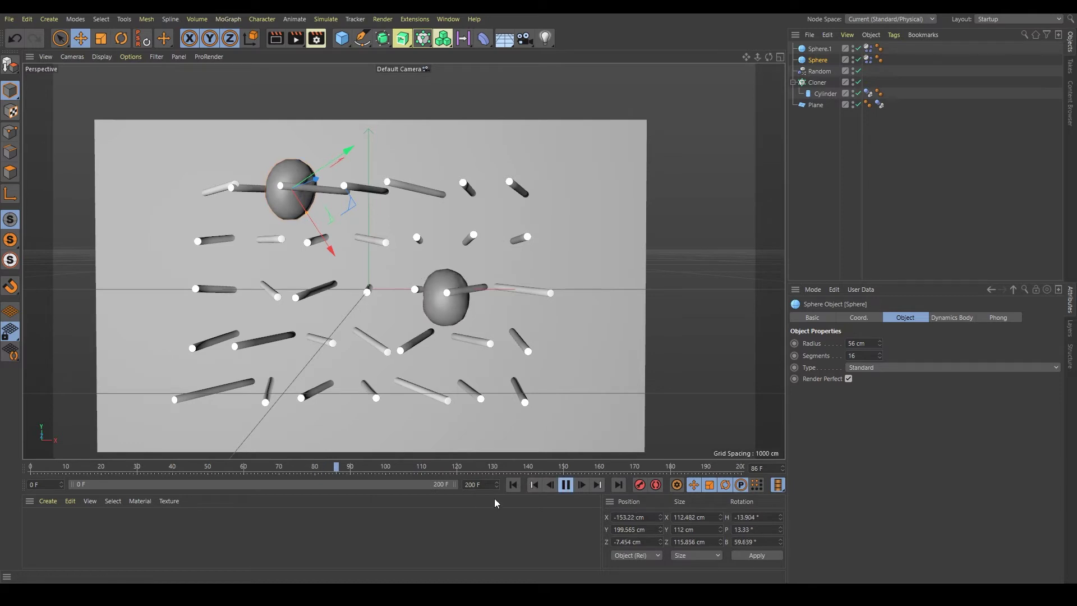
click(819, 209)
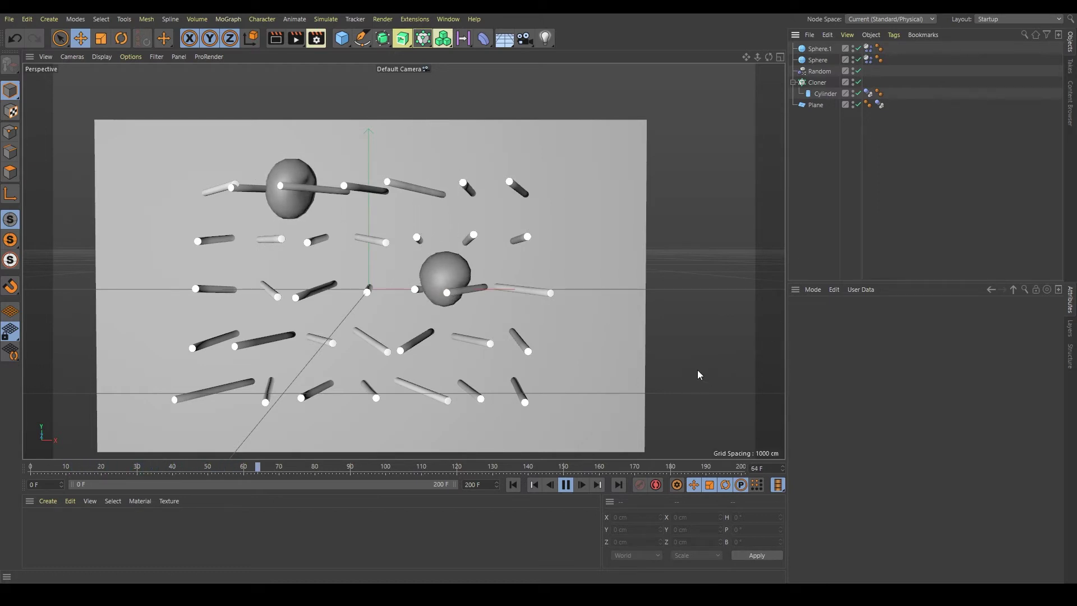
key(F8)
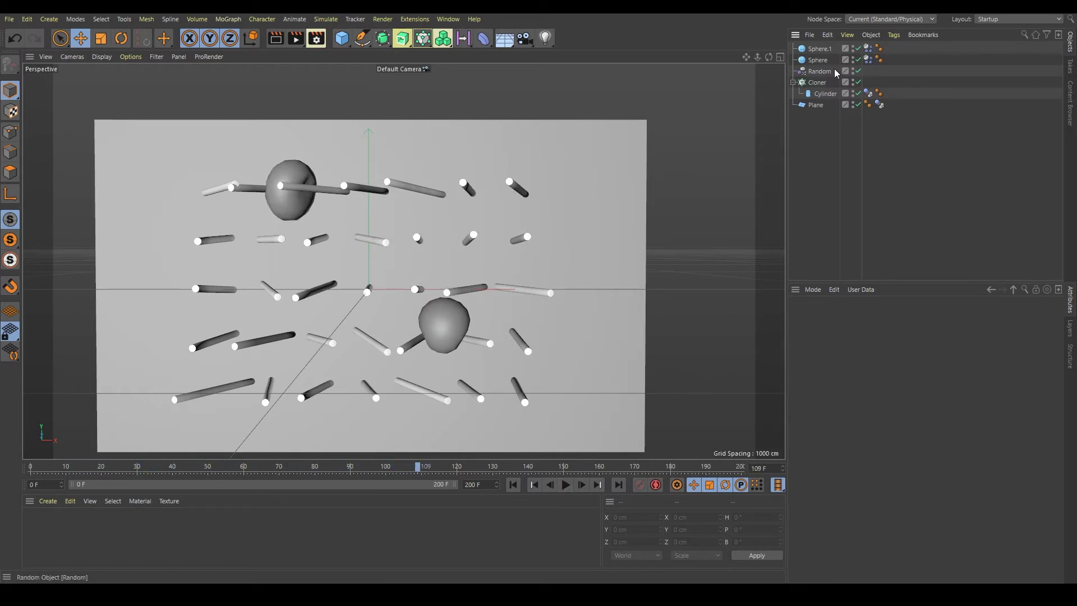
Lower the Random effector's heading rotation to -20° and test the playback.
click(820, 73)
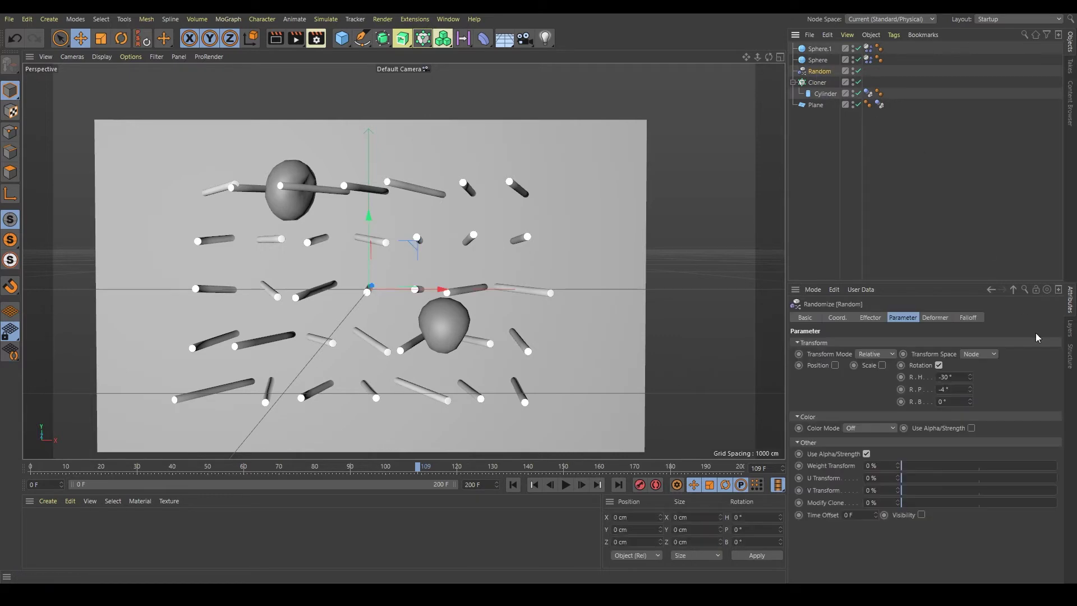
drag(969, 377, 970, 371)
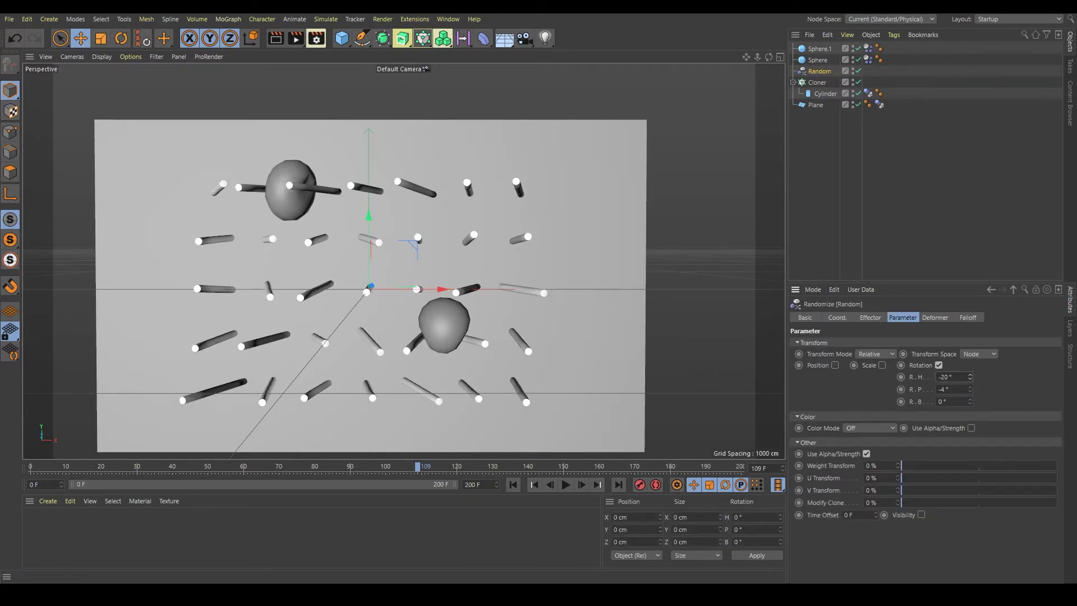
click(514, 485)
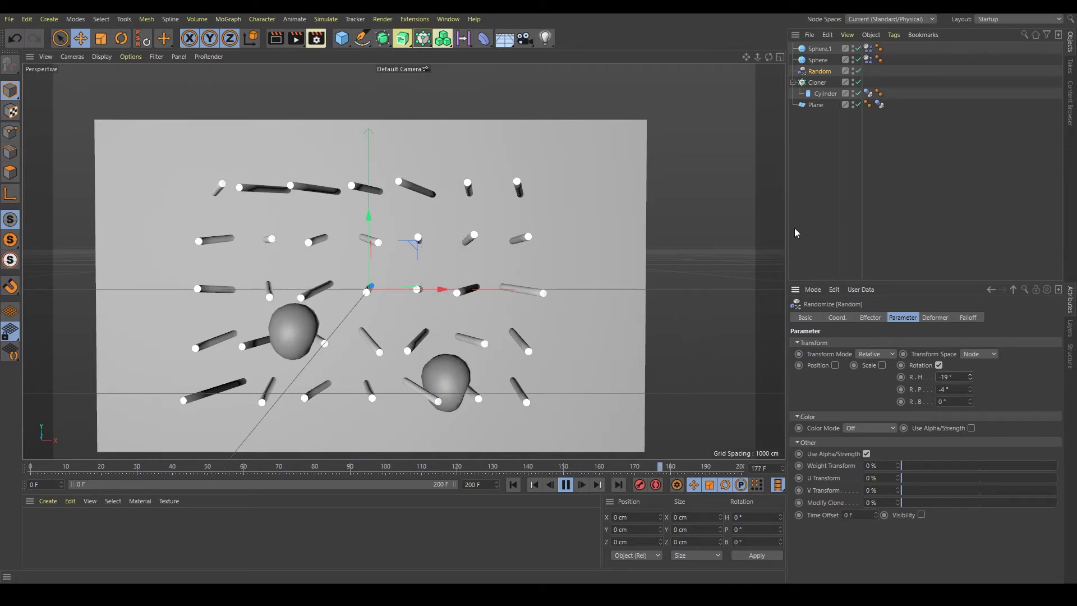
click(566, 490)
Set the animation length to 250 frames and stretch the preview range to 250.
text(250)
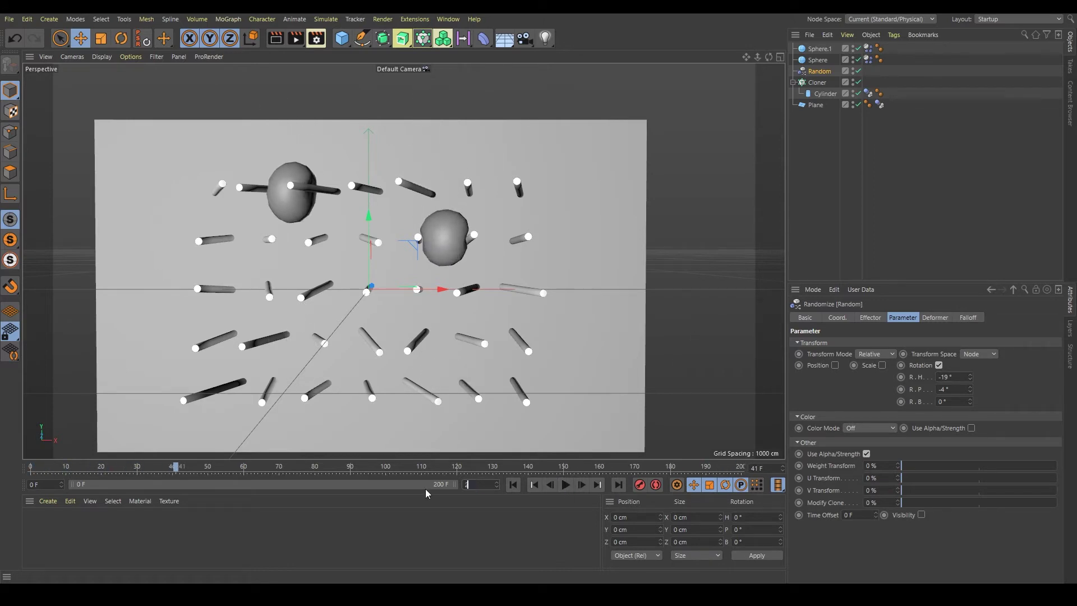
key(Return)
drag(378, 486, 455, 486)
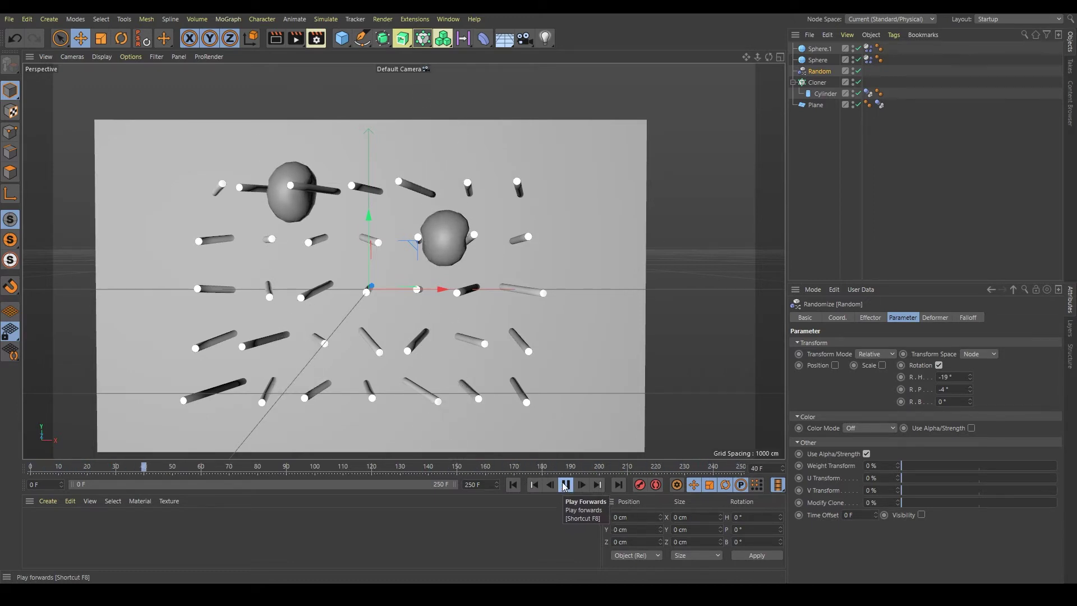
click(568, 487)
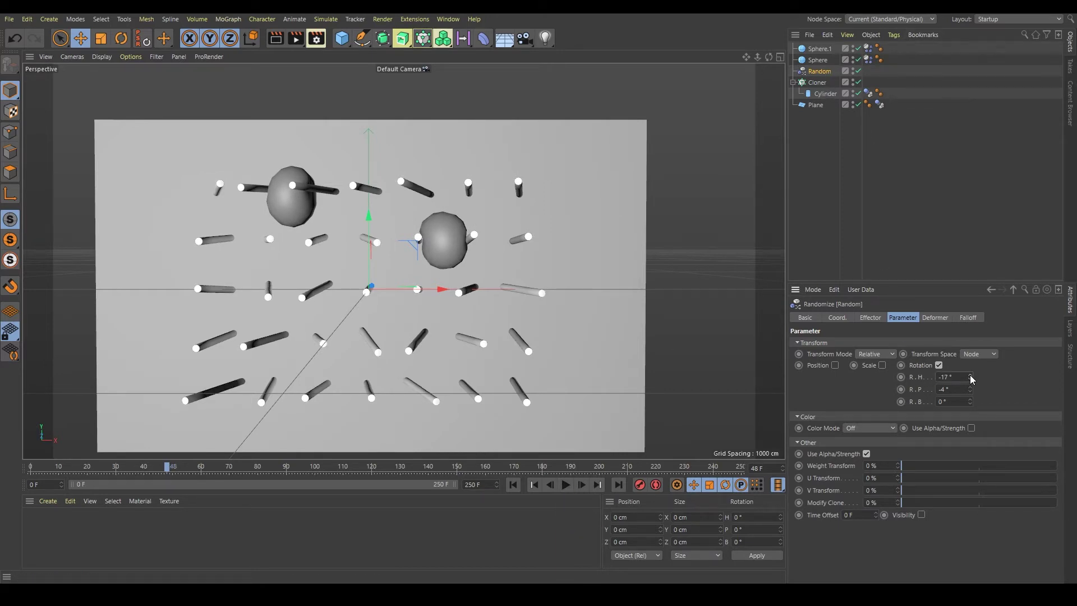
Adjust the random heading rotation to -16° and replay the simulation from frame 0.
click(970, 376)
click(512, 484)
click(565, 485)
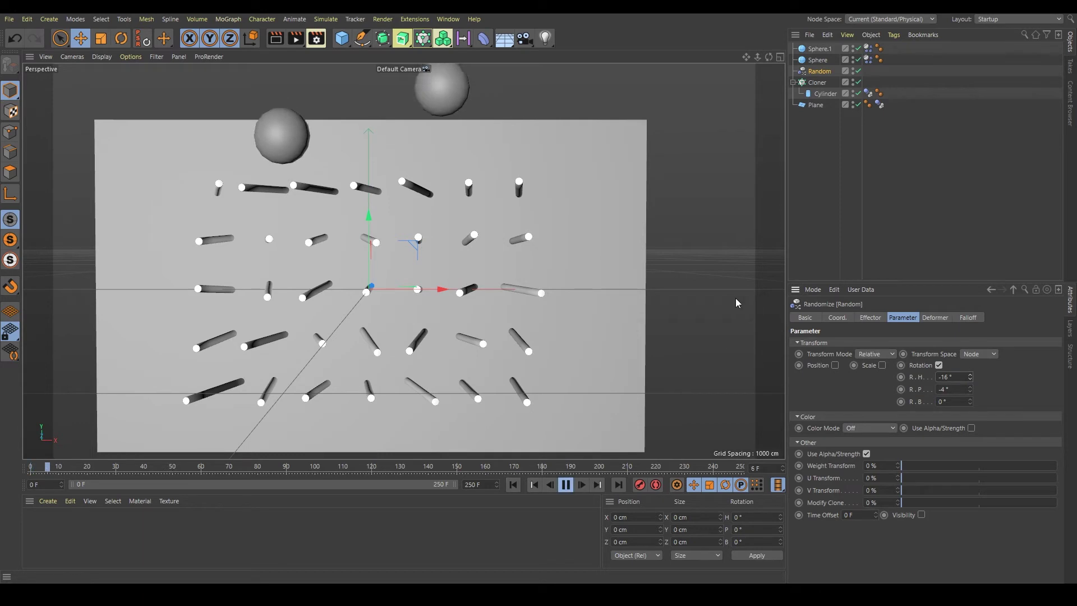
click(791, 213)
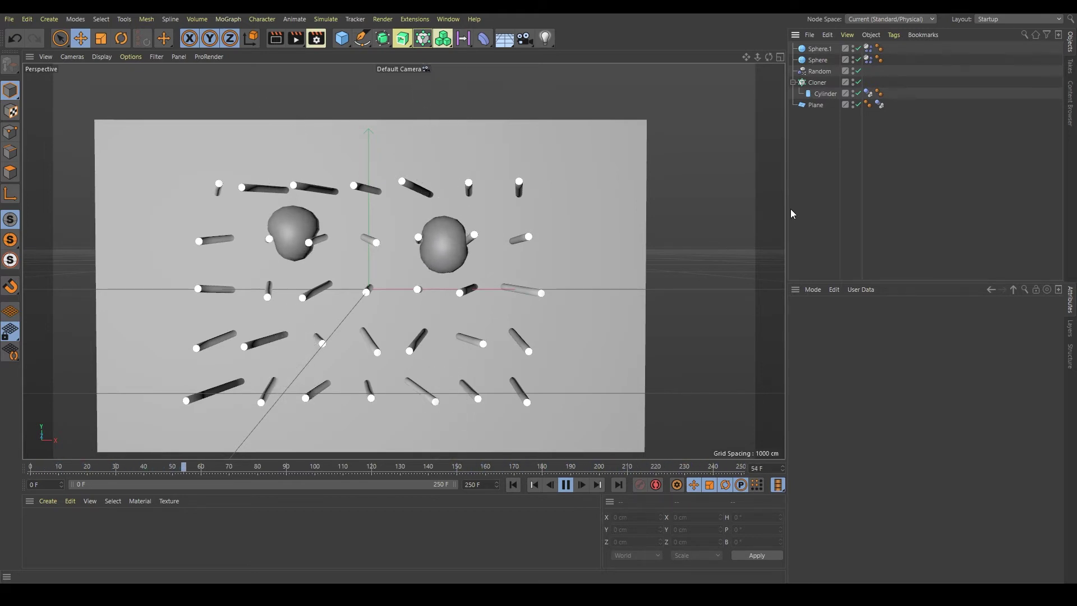
key(space)
Move Sphere and Sphere.1 further right along X.
click(514, 486)
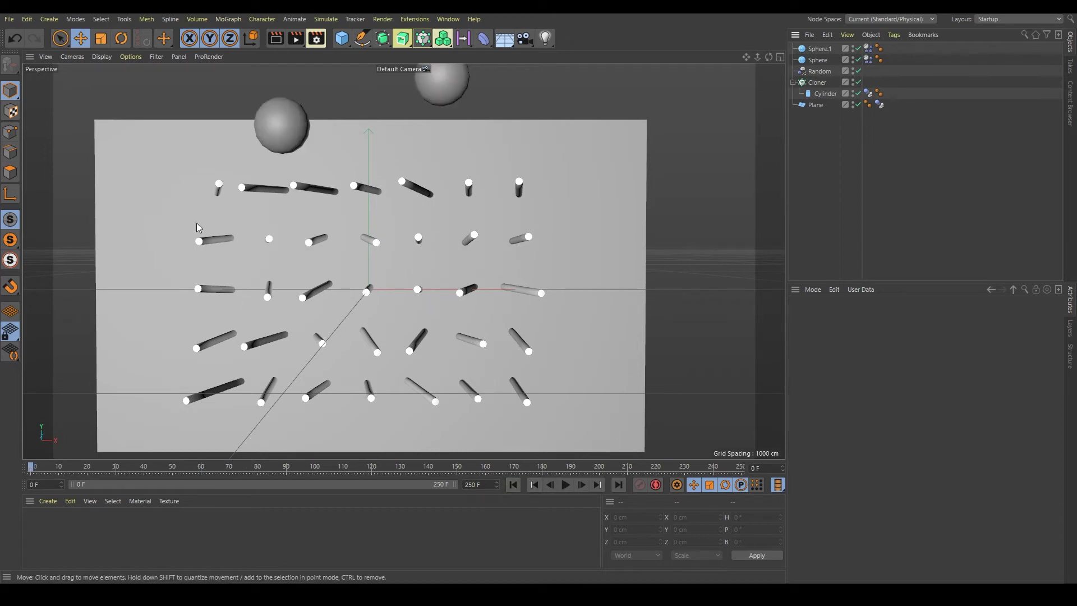
click(265, 120)
drag(344, 133, 355, 132)
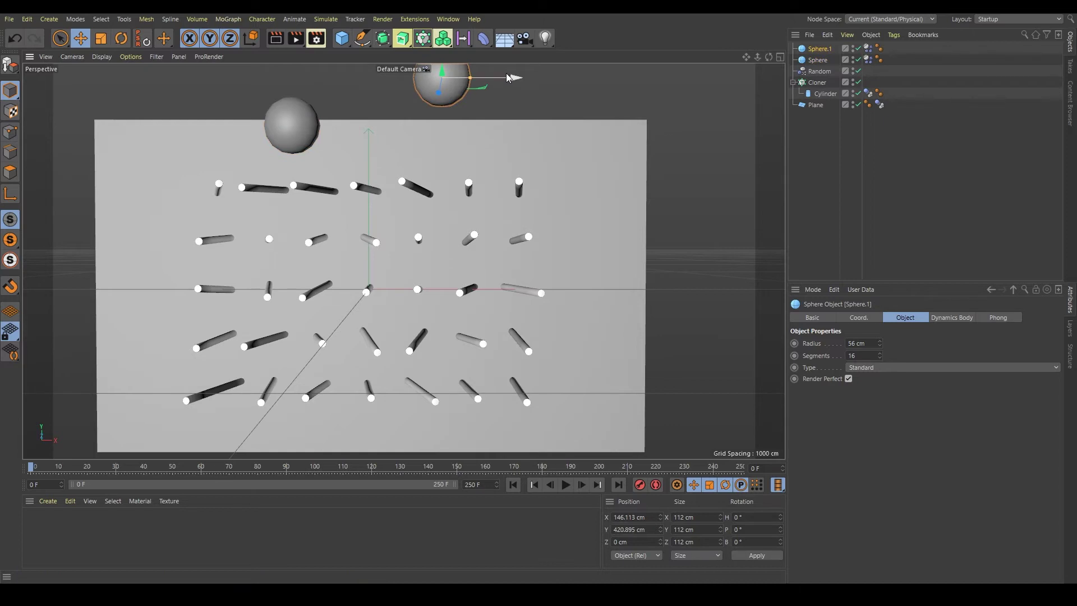
drag(508, 79, 528, 124)
Replay and rewind the drop, then select both spheres' Dynamics Body tags together.
click(566, 485)
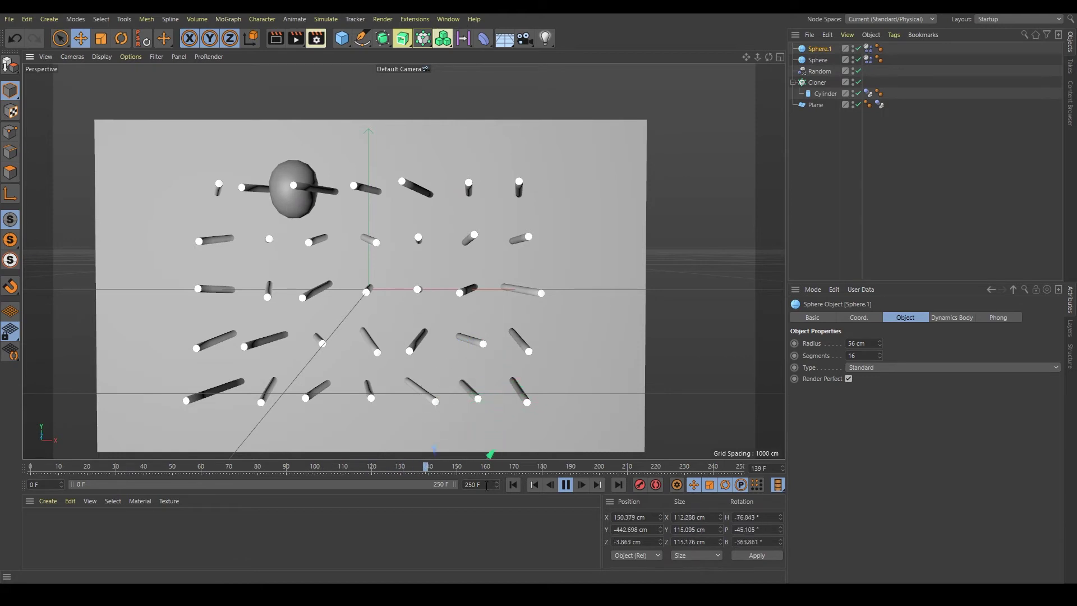
click(565, 485)
click(513, 486)
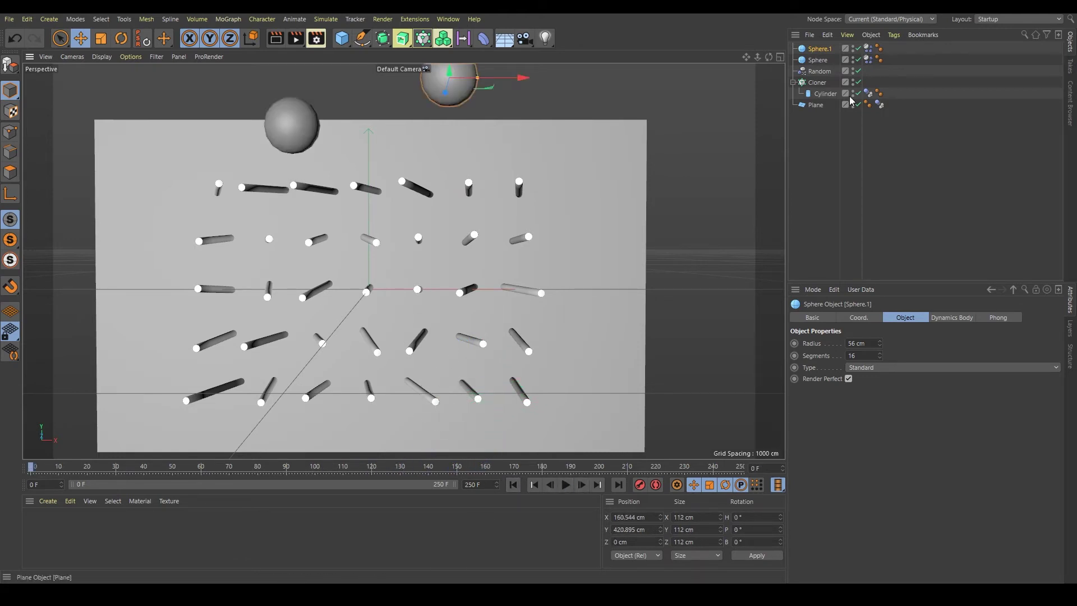
click(872, 72)
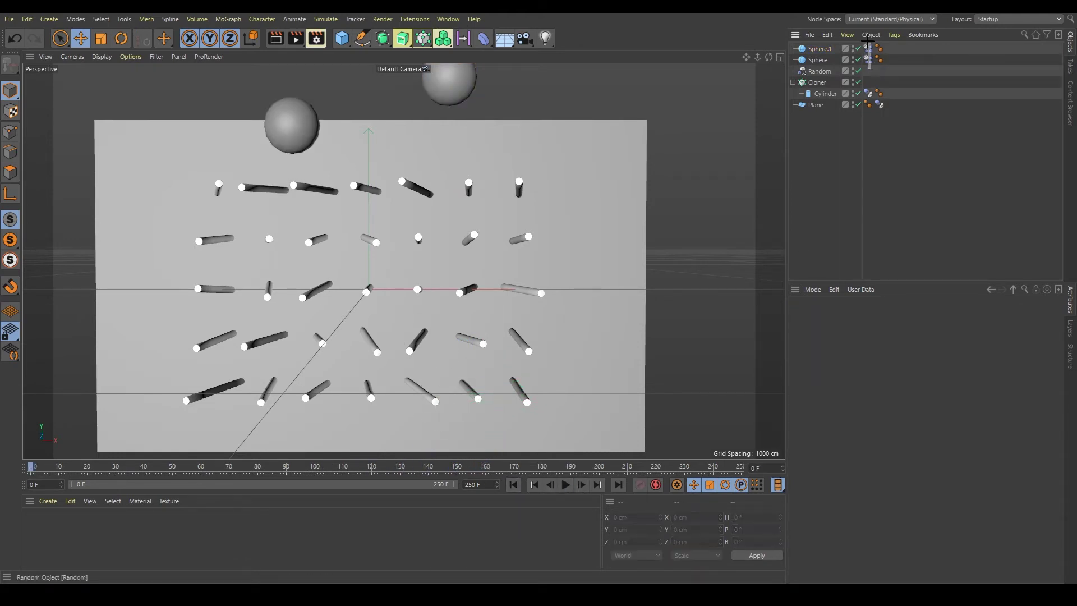
drag(868, 42, 869, 44)
Enter 10 in the Dynamics Body tags' collision settings and replay the simulation.
click(902, 319)
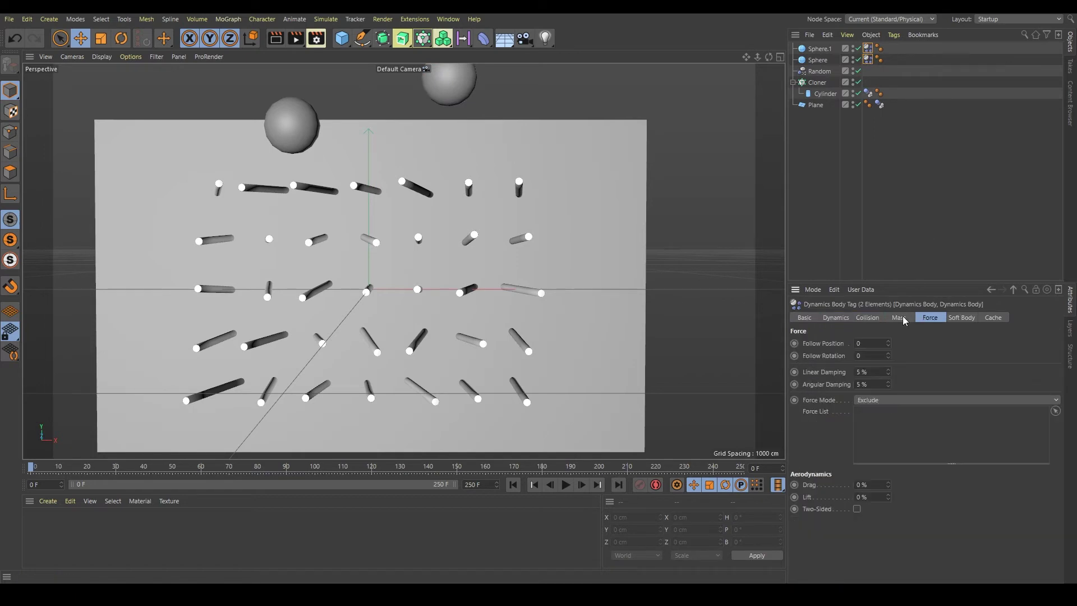
click(868, 319)
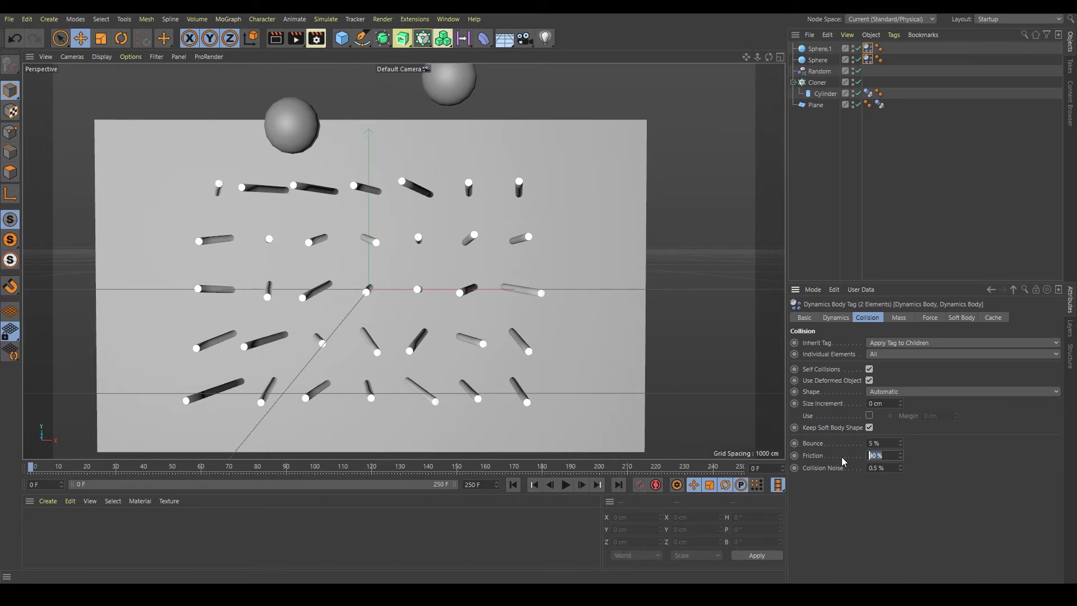
text(10)
click(561, 487)
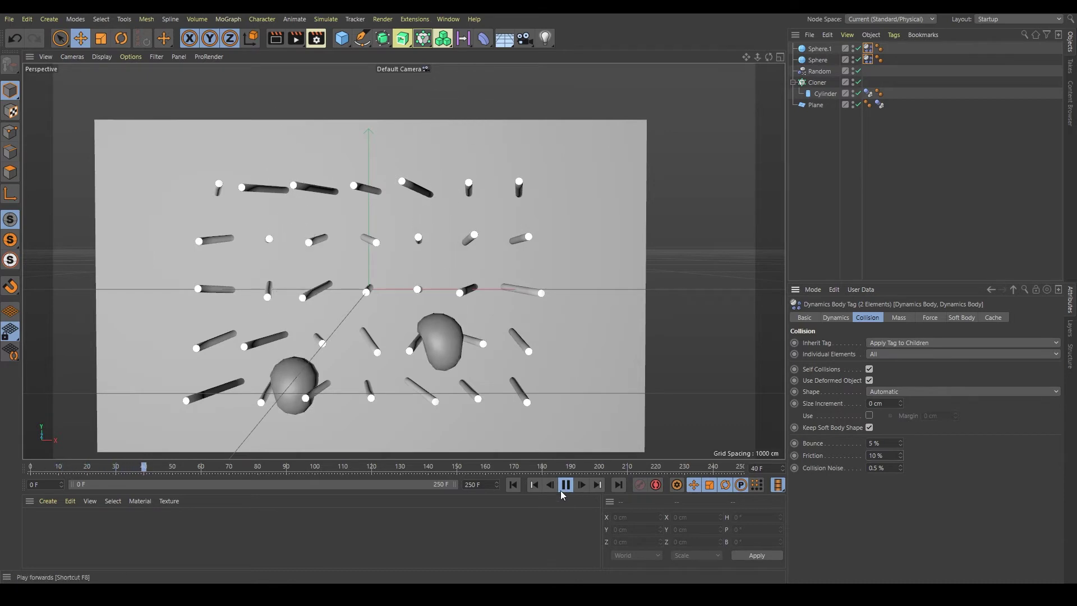
click(565, 485)
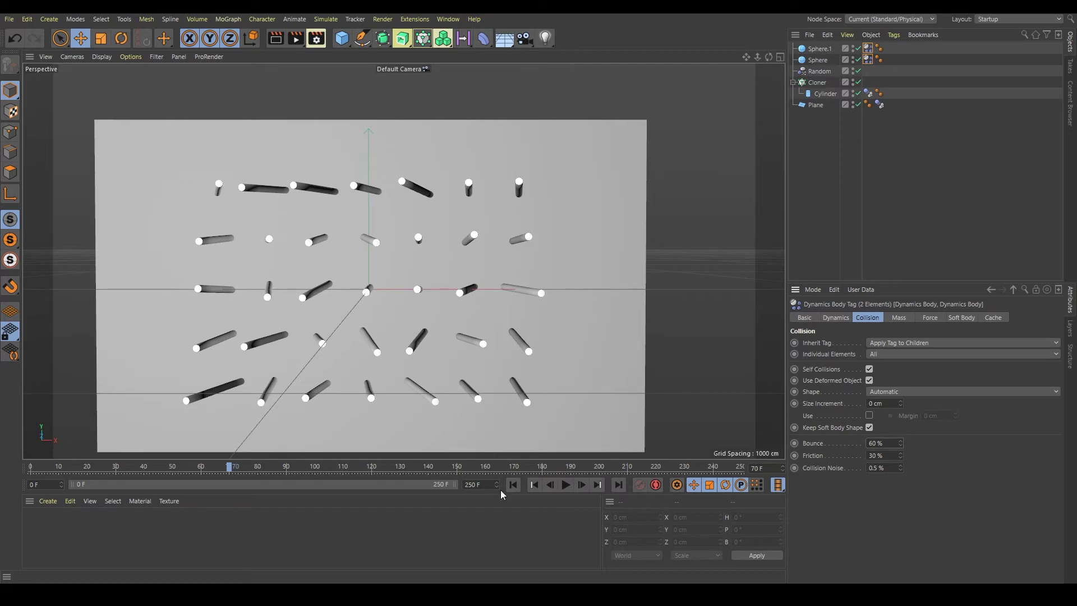
click(513, 484)
click(565, 486)
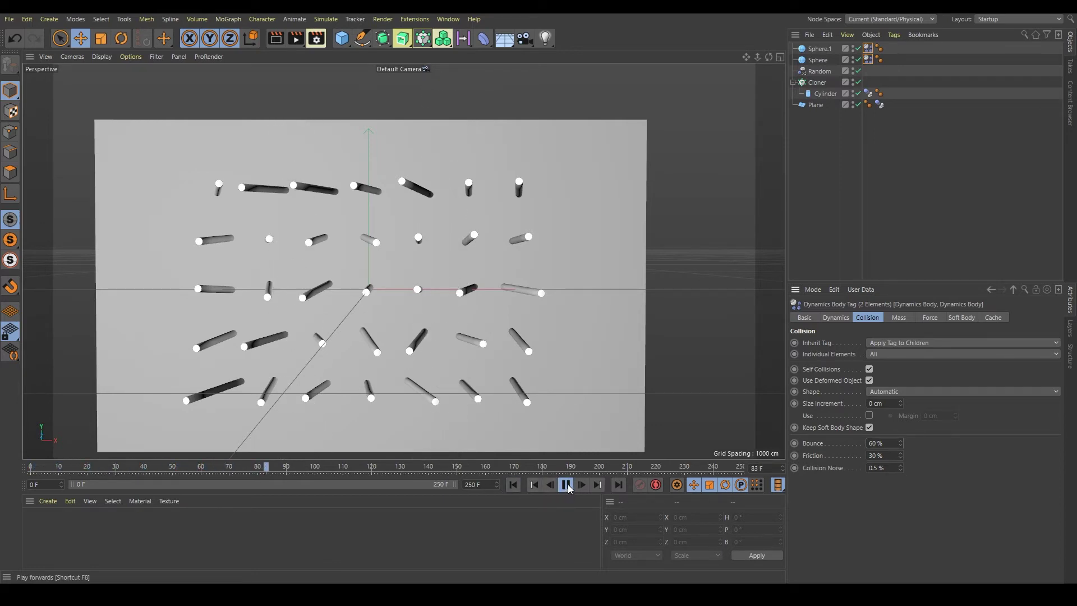
click(567, 485)
click(513, 485)
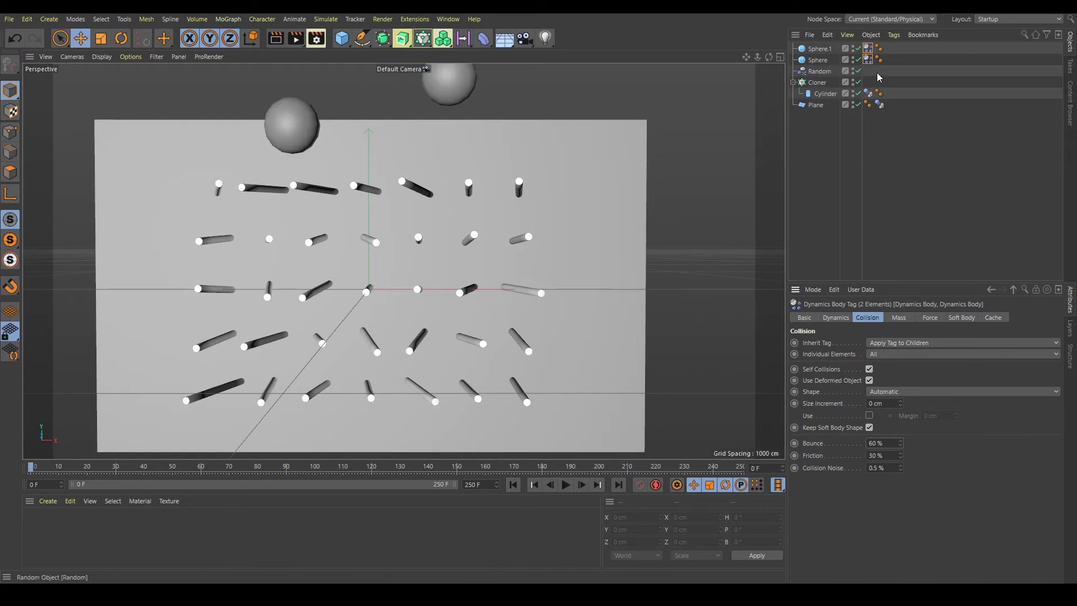
Set the Random effector's heading rotation to -30° and replay the simulation.
click(819, 71)
text(-30)
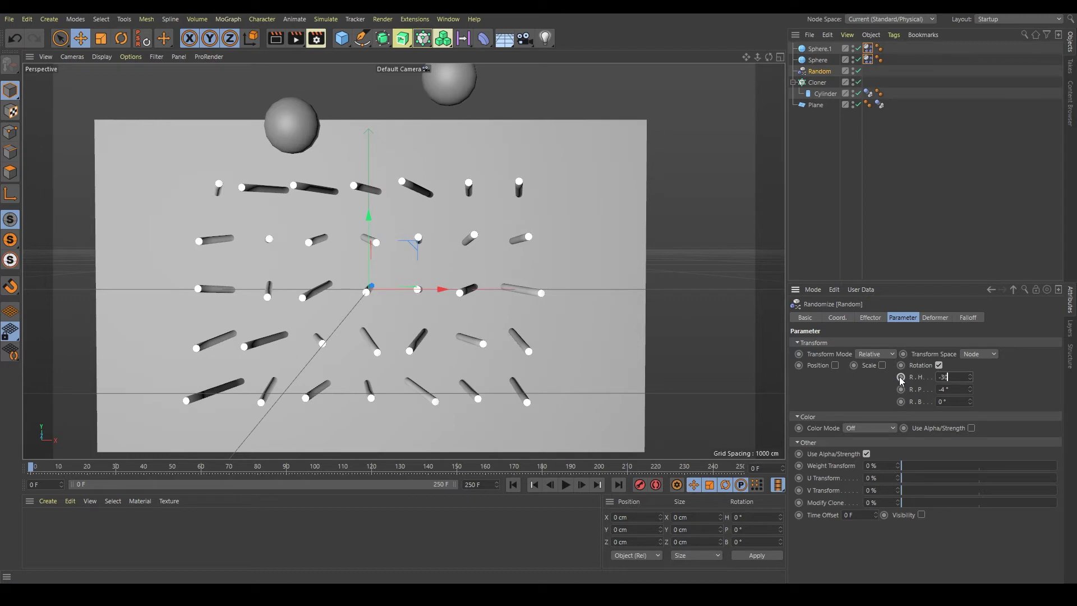
key(Return)
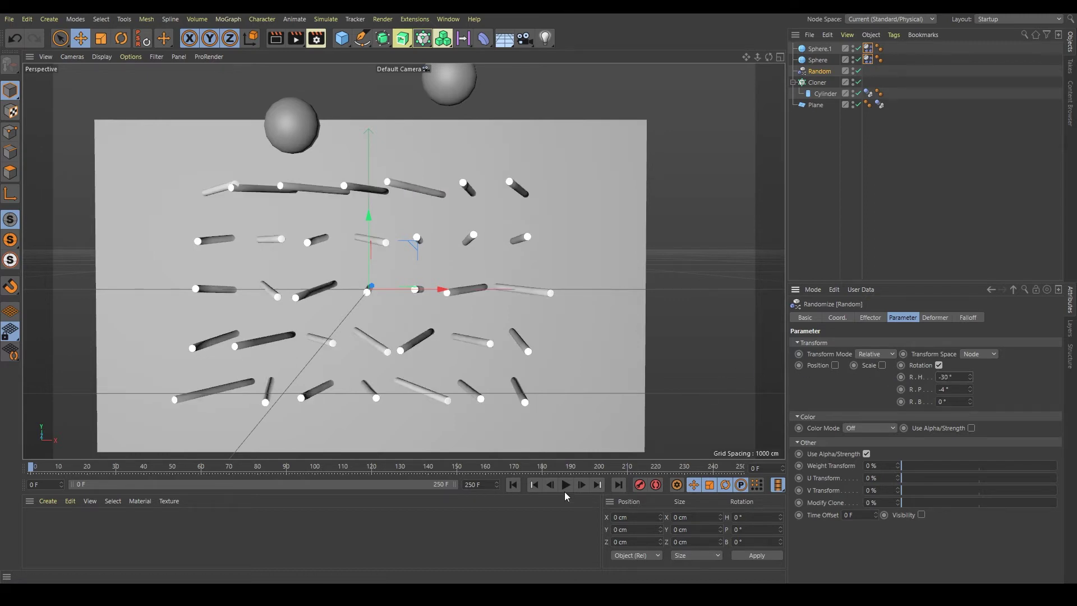
click(566, 485)
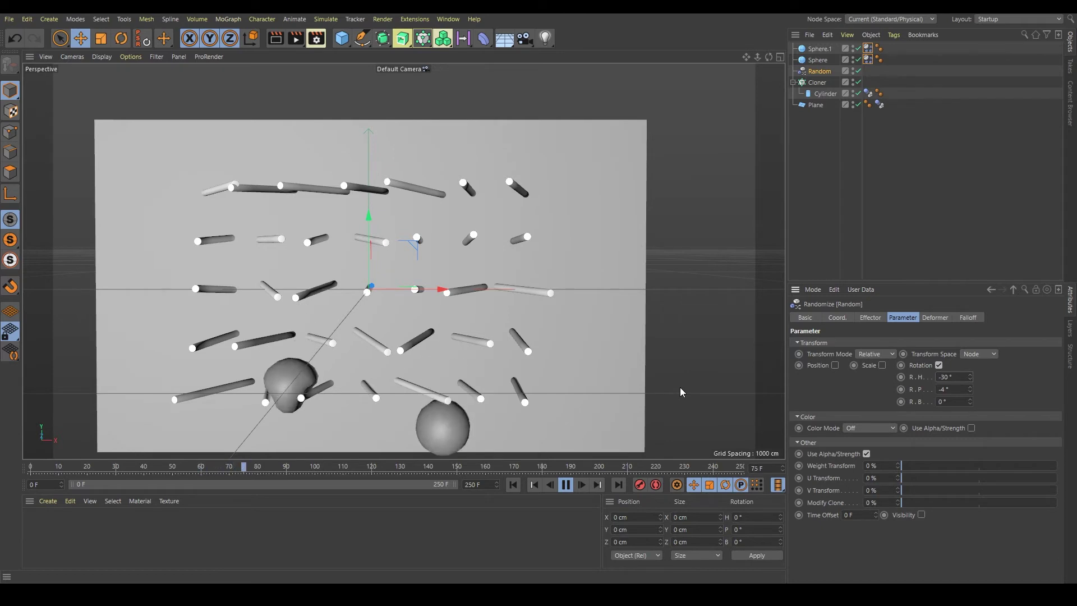
click(566, 485)
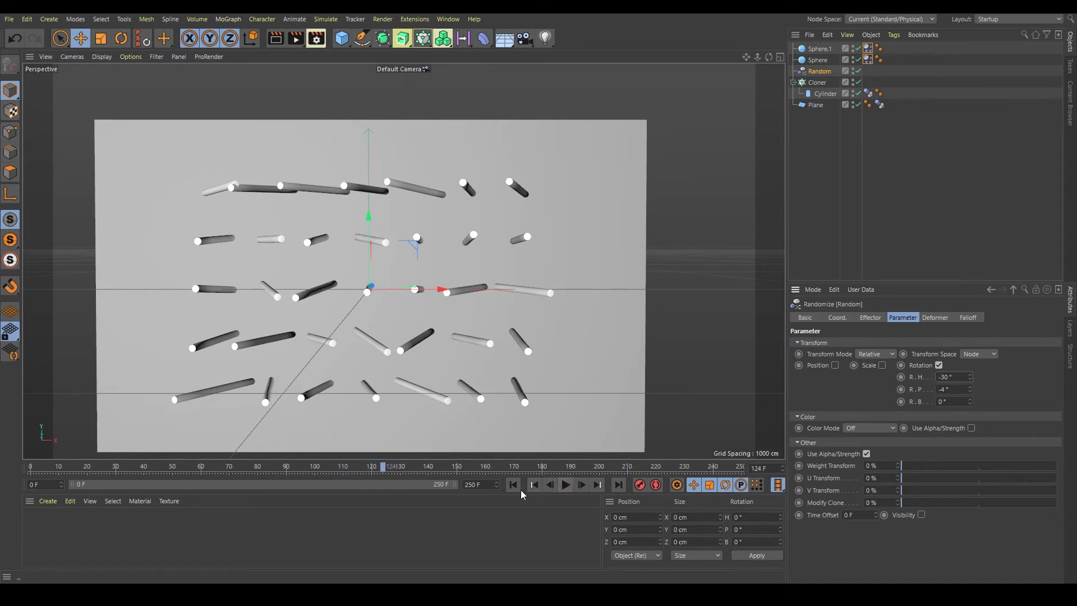
click(513, 485)
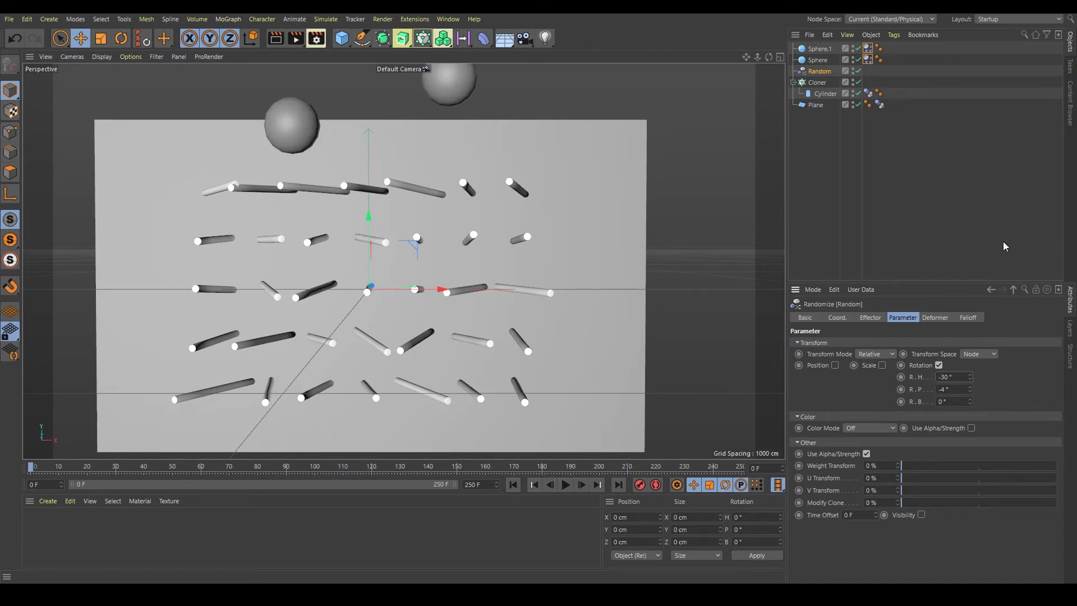
Reselect both Dynamics Body tags and replay the spheres' fall from frame 0.
click(927, 114)
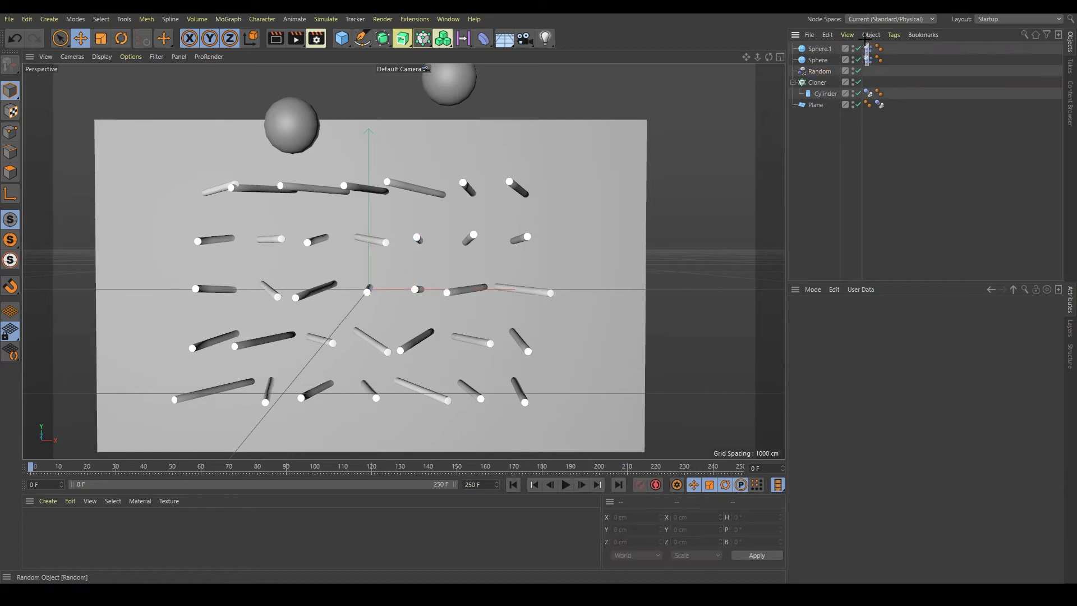
drag(865, 36, 866, 35)
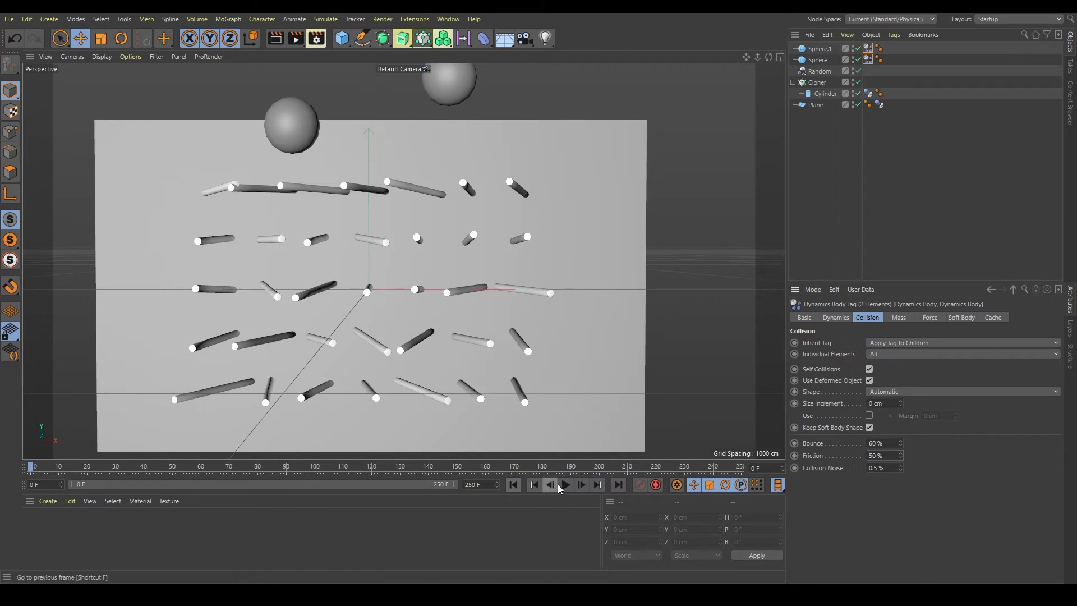
click(566, 484)
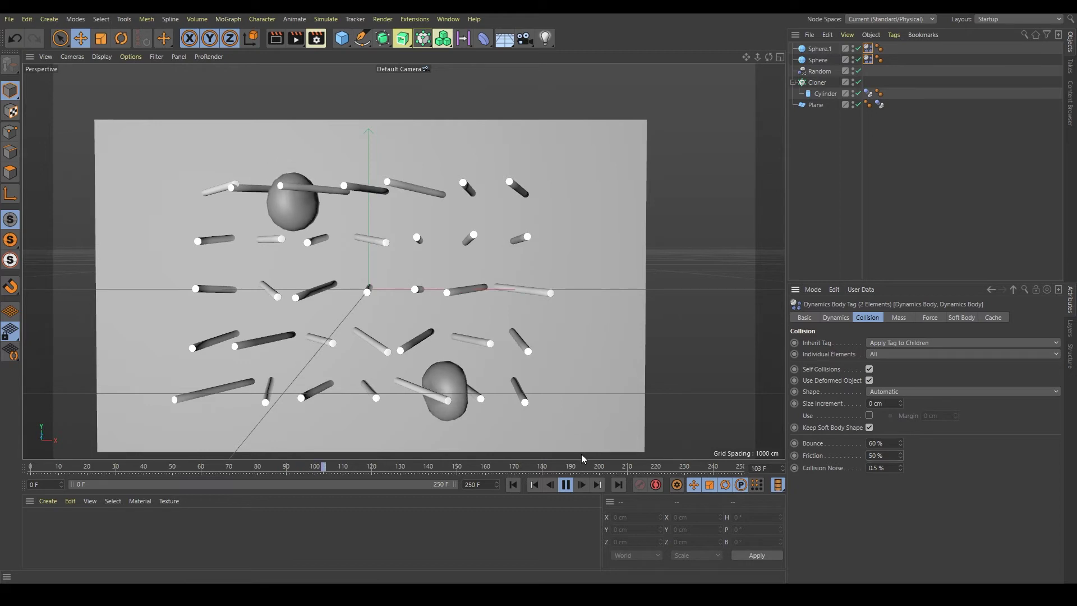
click(565, 485)
click(514, 485)
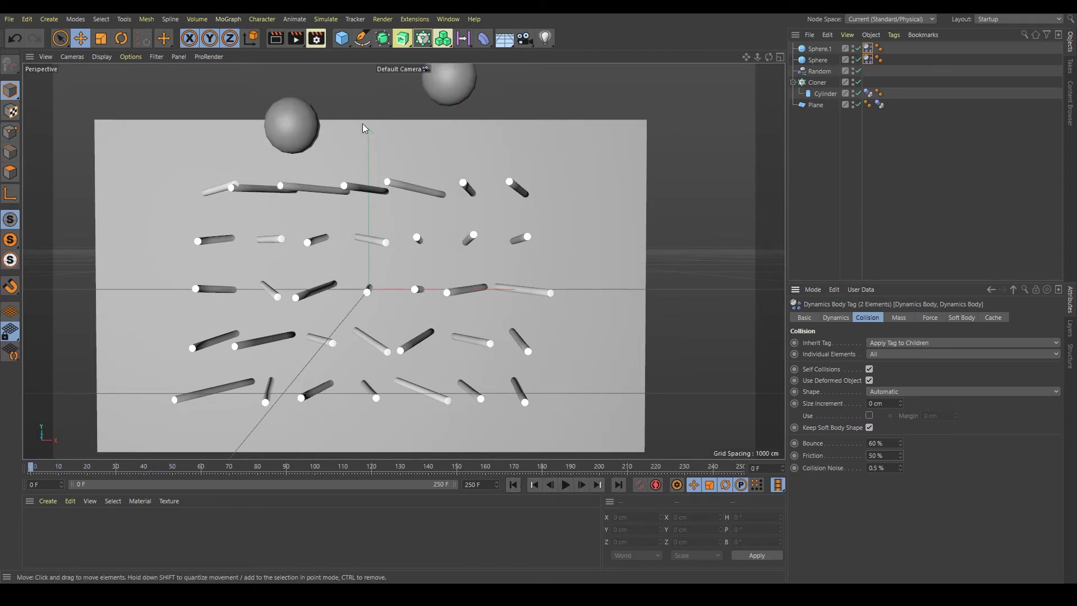
Shift the left sphere slightly right to X -140.837 cm and test the drop.
click(291, 139)
drag(375, 127, 381, 127)
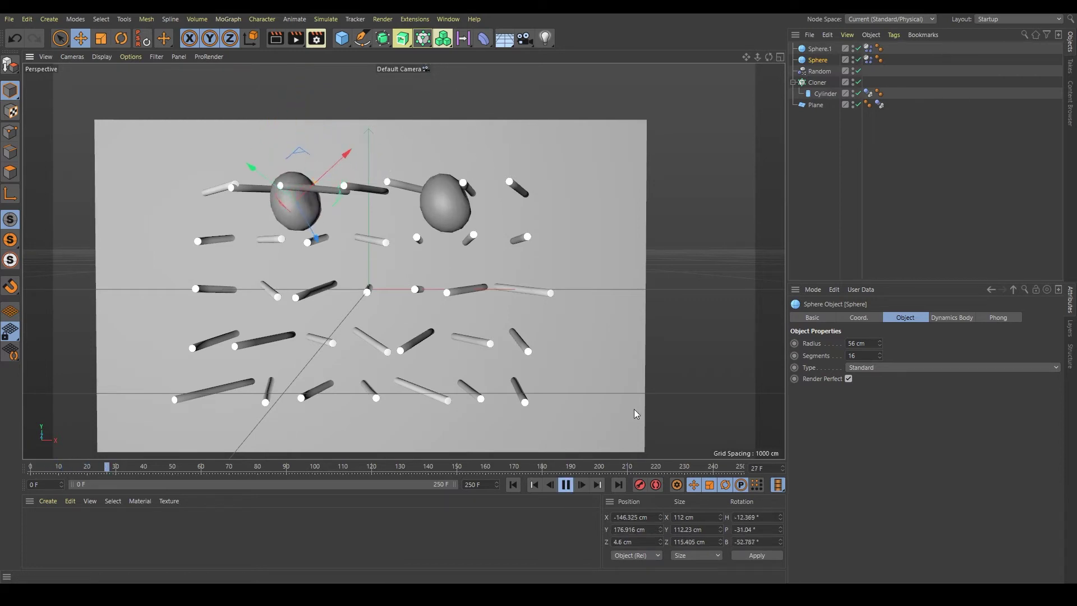
click(832, 214)
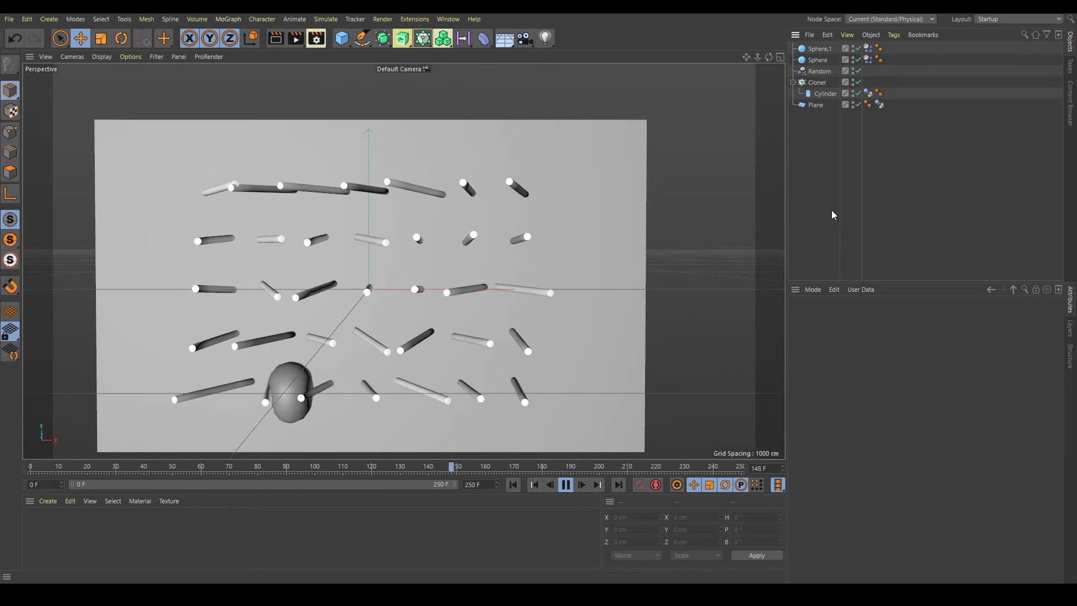
key(F8)
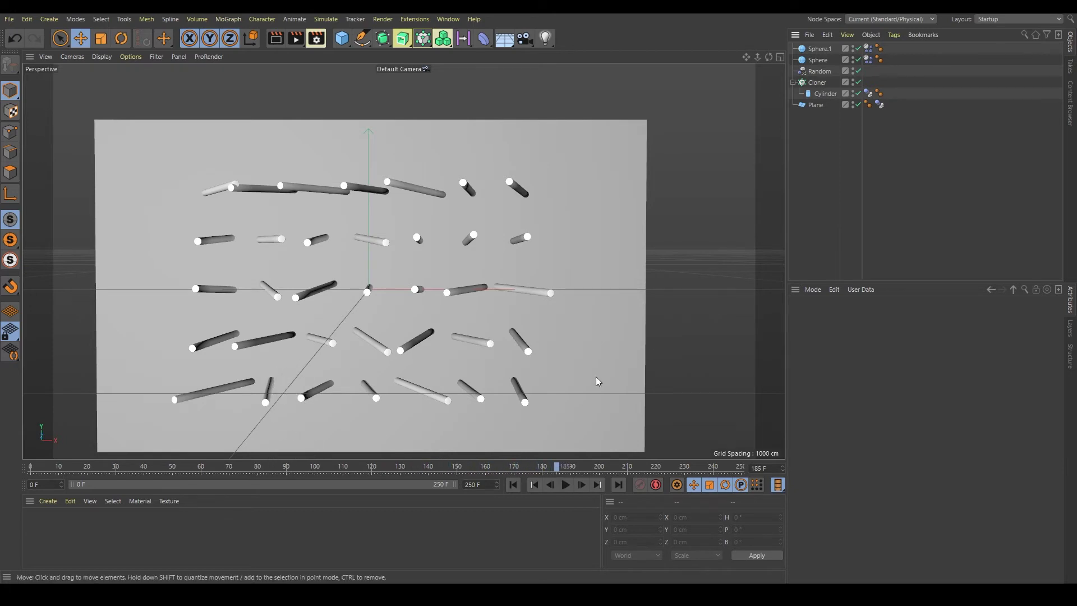
click(516, 486)
Copy the right sphere leftward into Sphere.2 and raise it highest above the pegs.
scroll(507, 136, down, 2)
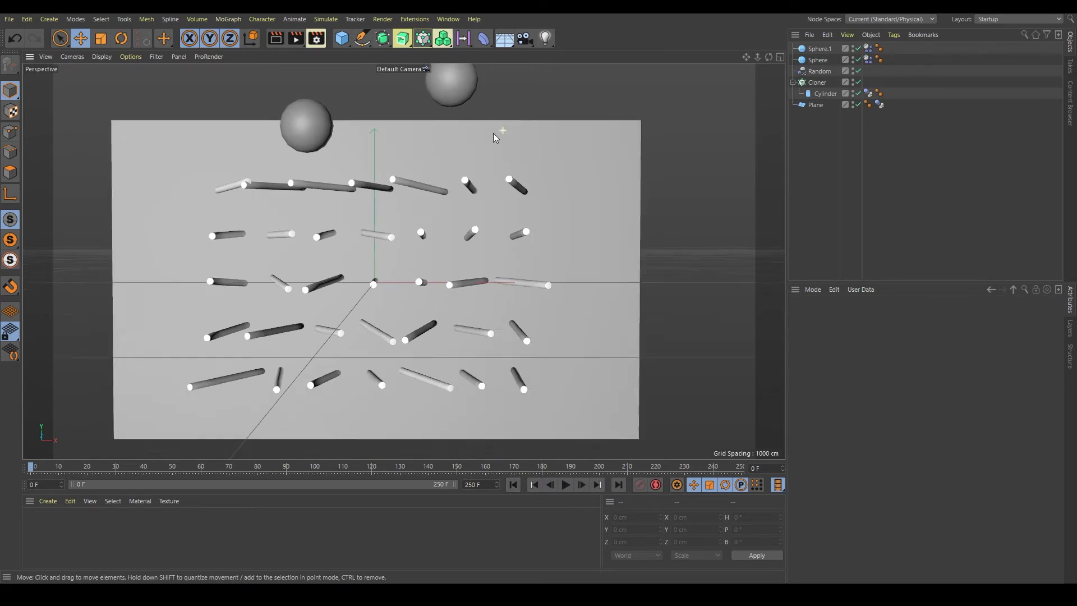
alt+middle_drag(493, 133, 457, 217)
click(448, 193)
ctrl+drag(510, 185, 446, 187)
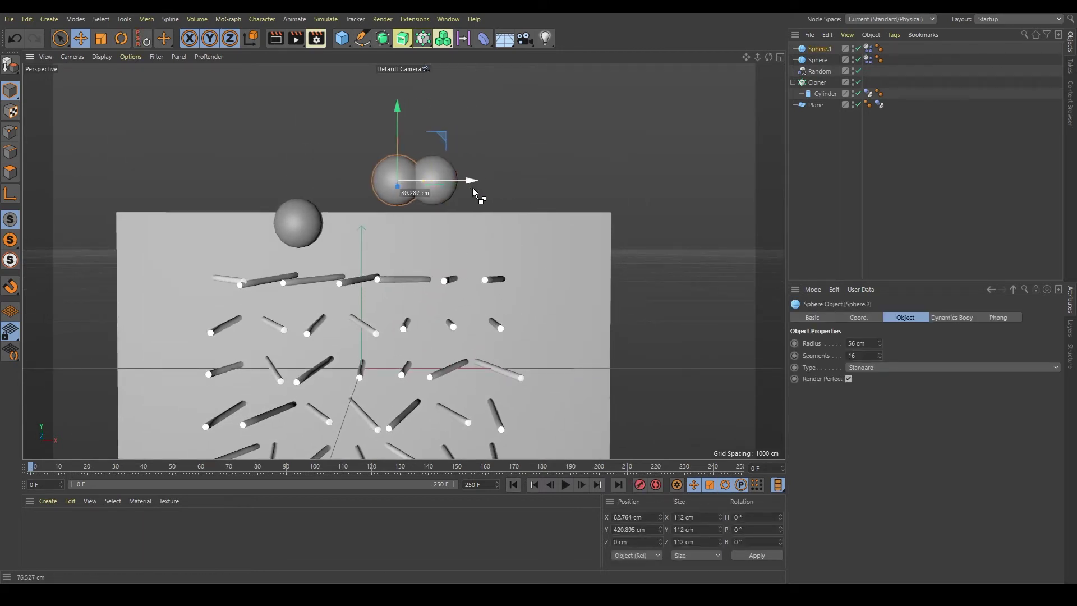
drag(369, 139, 369, 92)
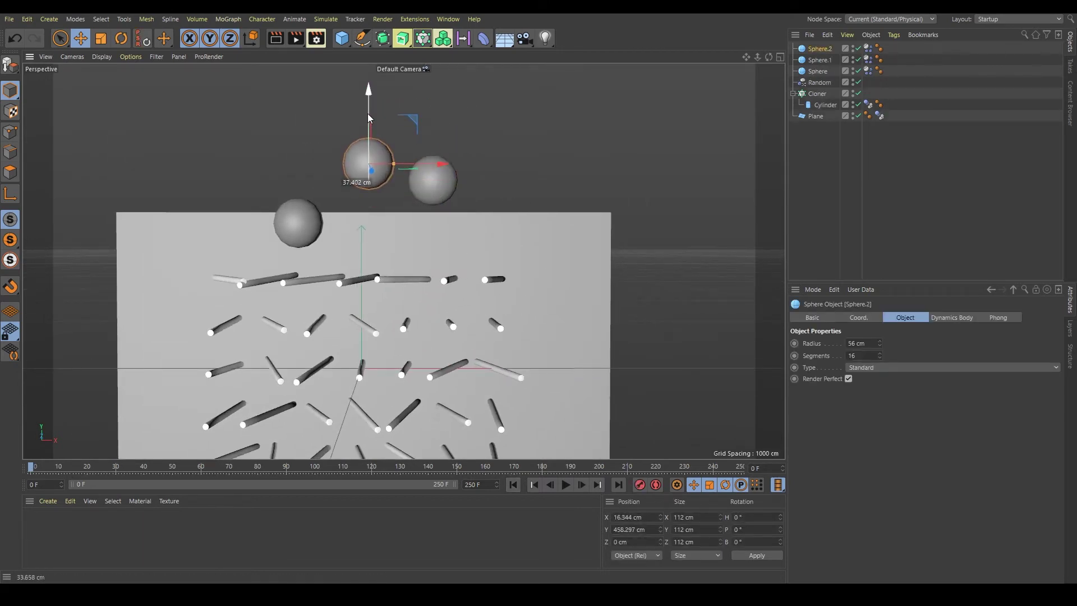
Play the simulation with three spheres, then stop and rewind to frame 0.
scroll(455, 240, down, 2)
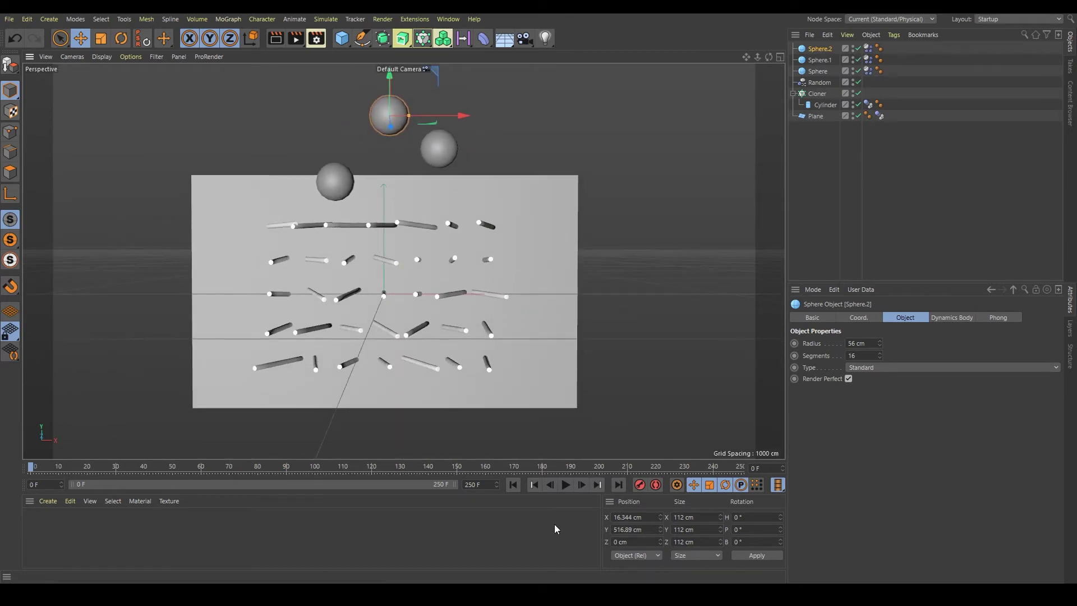
click(571, 484)
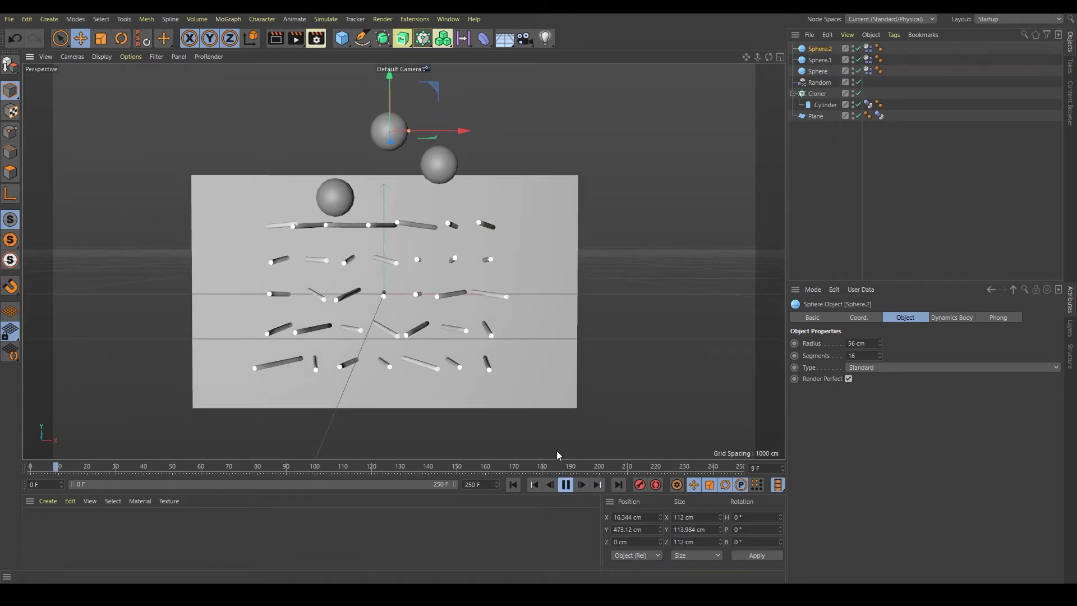
click(802, 215)
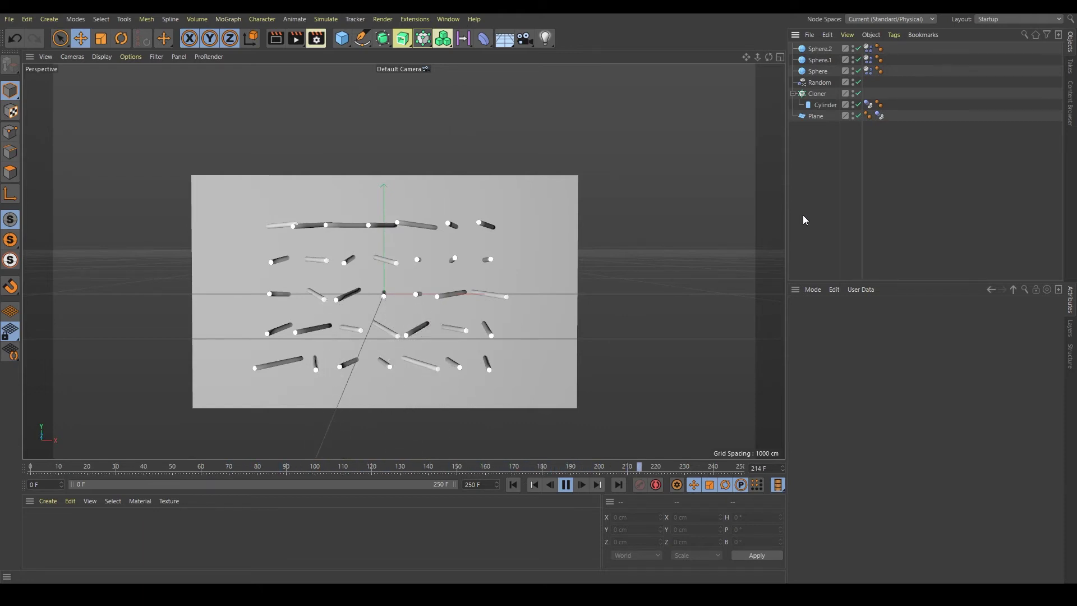
click(565, 485)
click(513, 485)
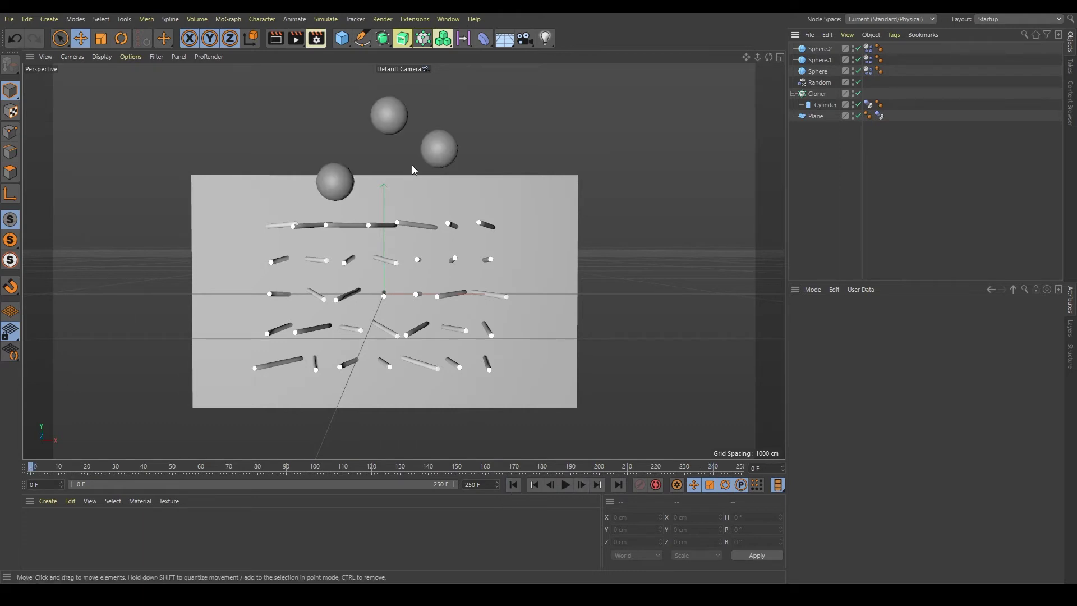
Raise the left sphere to Y 364.867 cm and replay all three falling.
alt+middle_drag(412, 165, 422, 257)
click(337, 278)
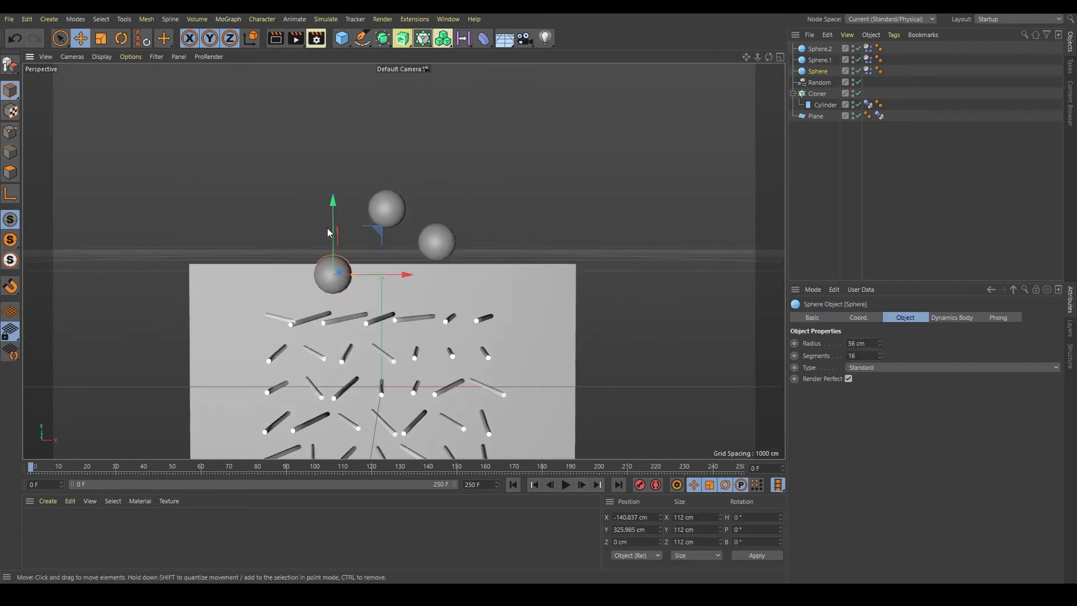
drag(333, 225, 334, 209)
scroll(446, 275, down, 2)
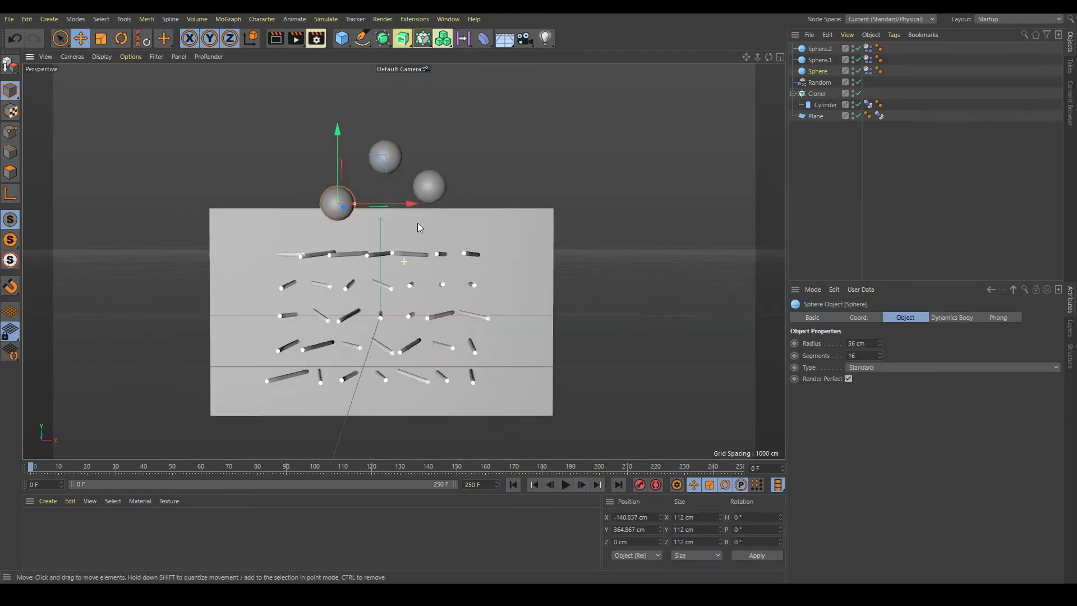
click(565, 484)
click(805, 234)
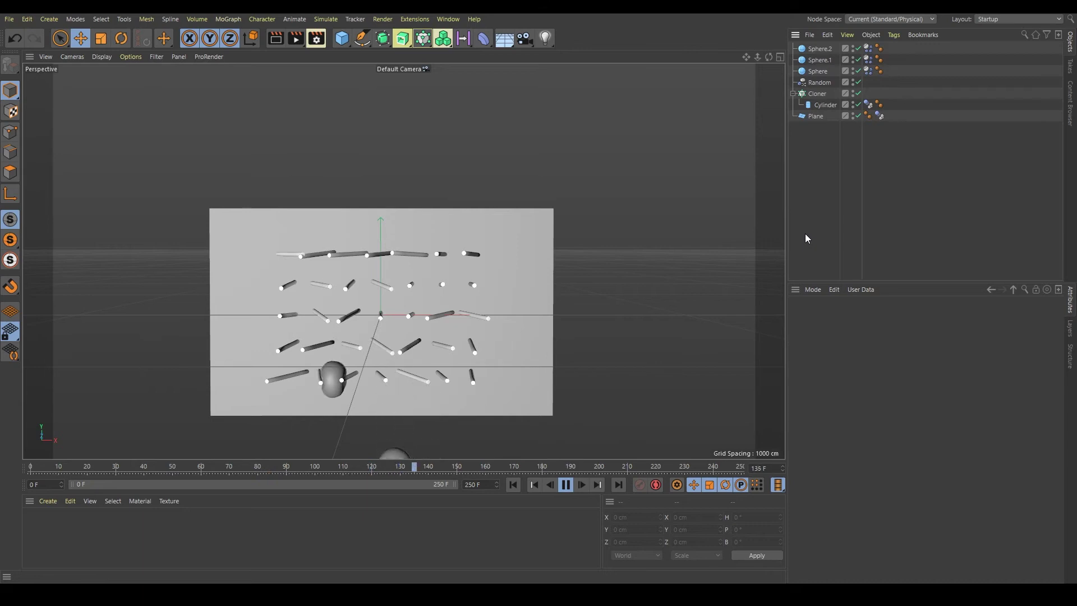
Select Sphere, Sphere.1 and Sphere.2 and convert all three to editable polygons.
key(F8)
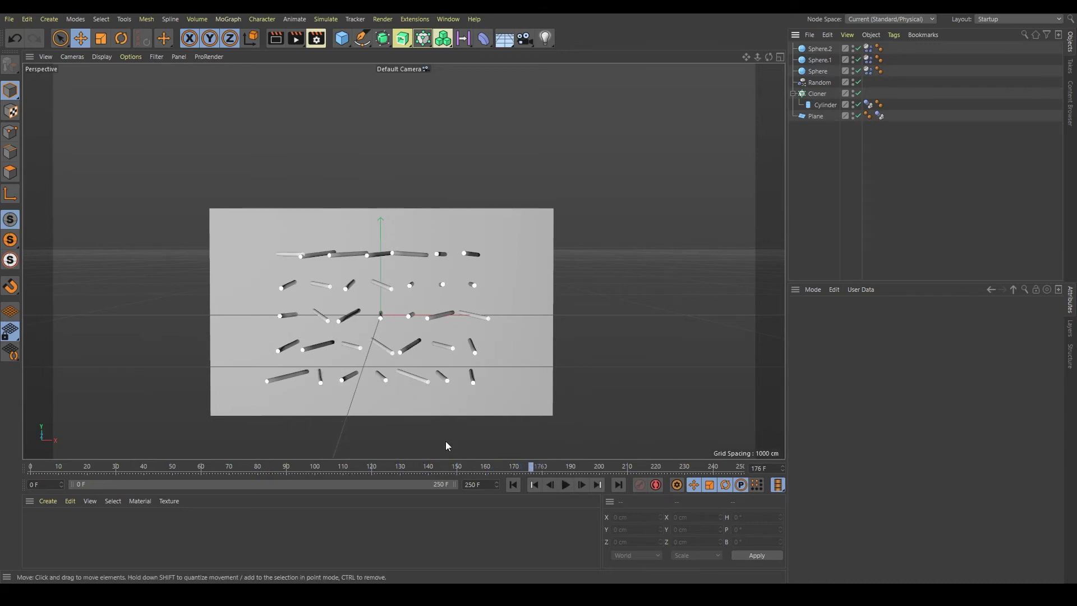
click(511, 485)
scroll(426, 191, up, 2)
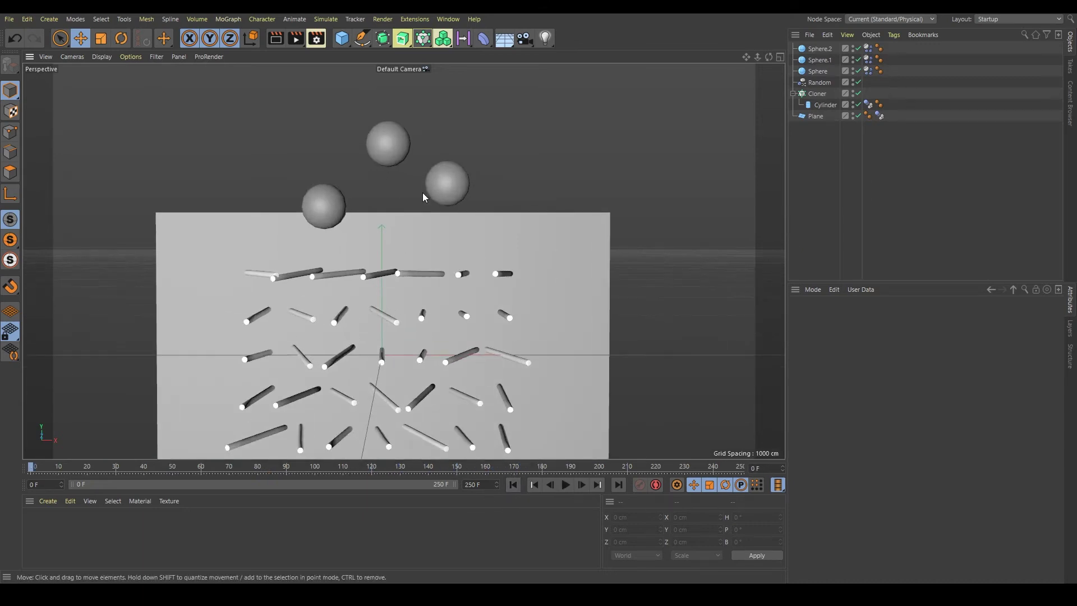
alt+drag(422, 195, 402, 210)
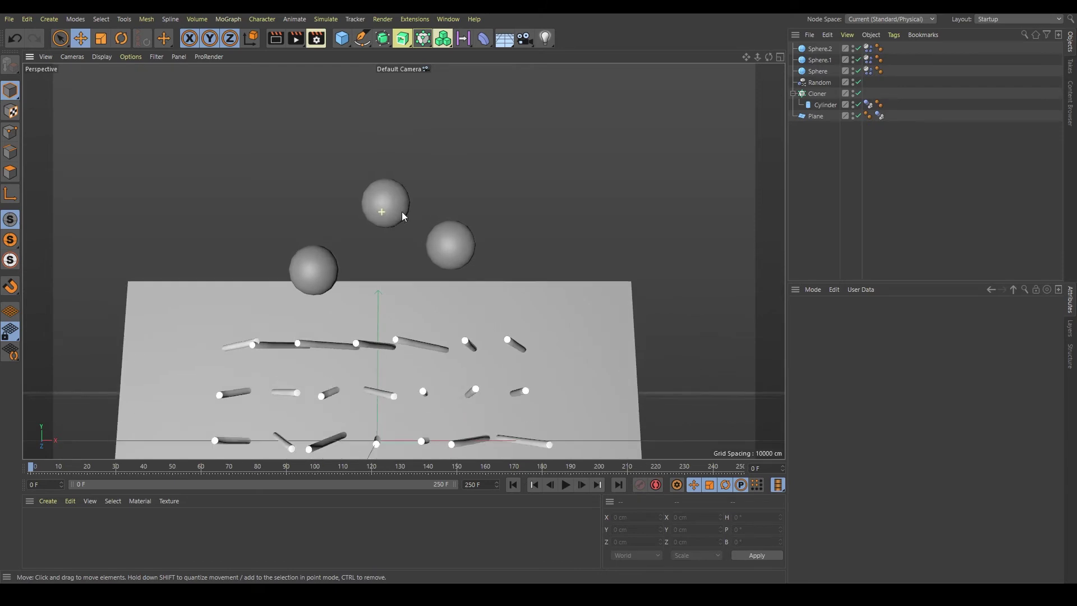
click(818, 71)
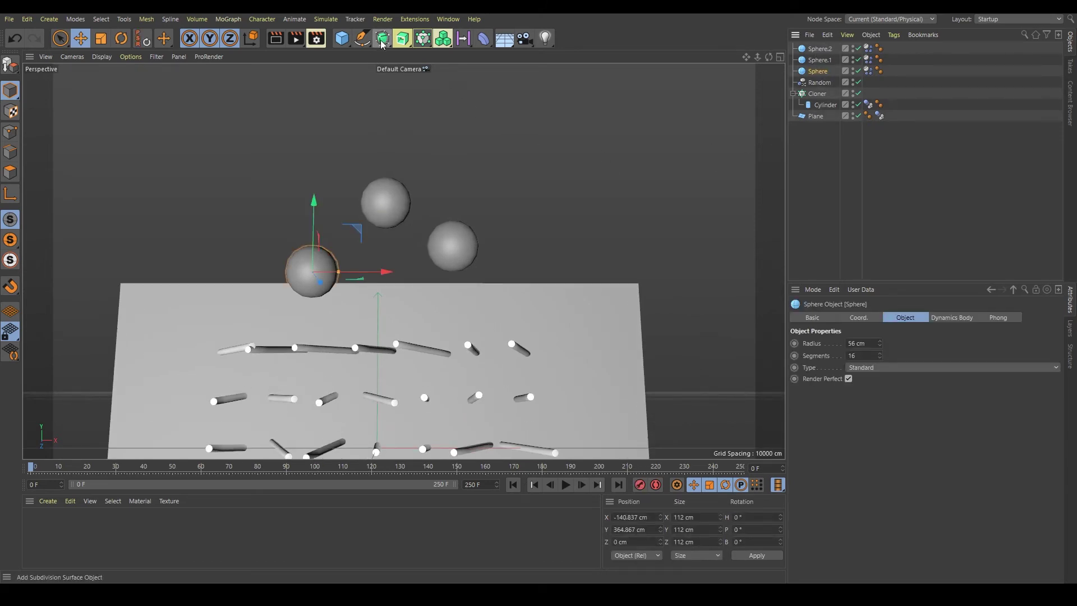
shift+click(819, 50)
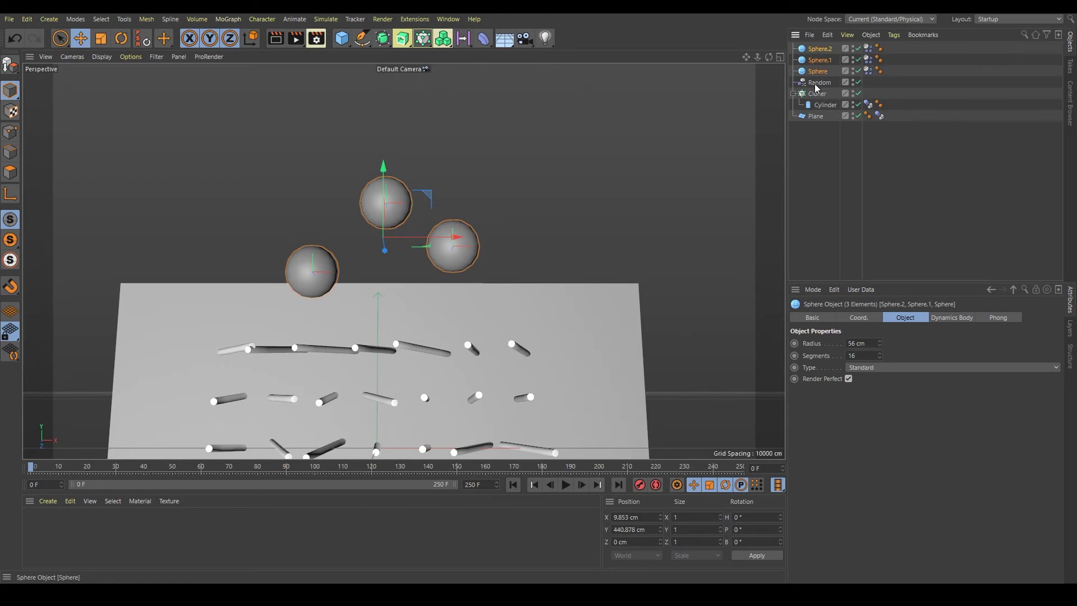
click(8, 65)
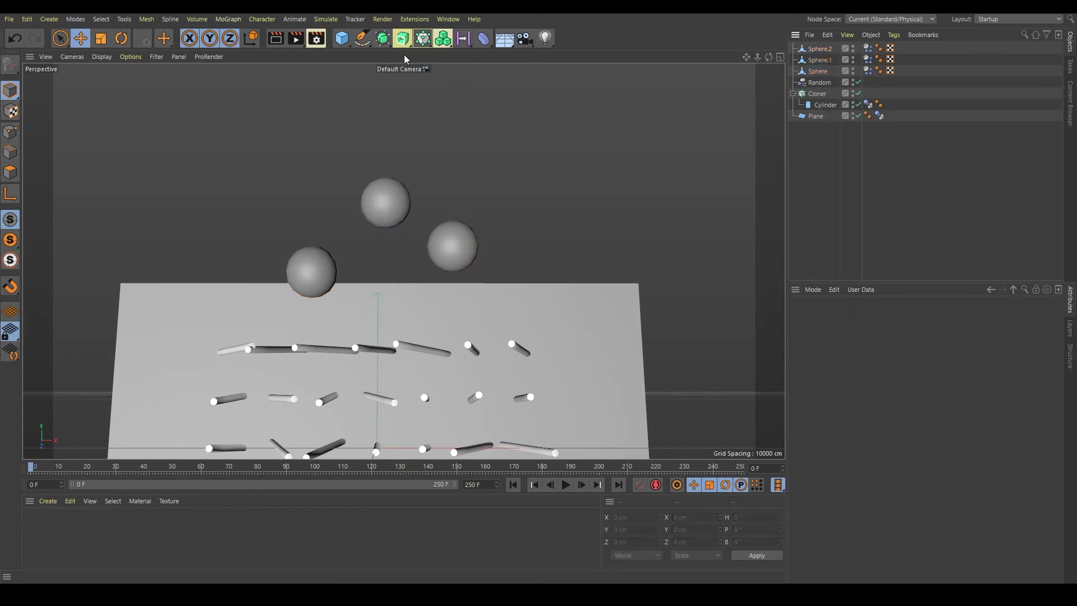
Add a Subdivision Surface and nest Sphere.2 inside it.
click(382, 39)
click(823, 61)
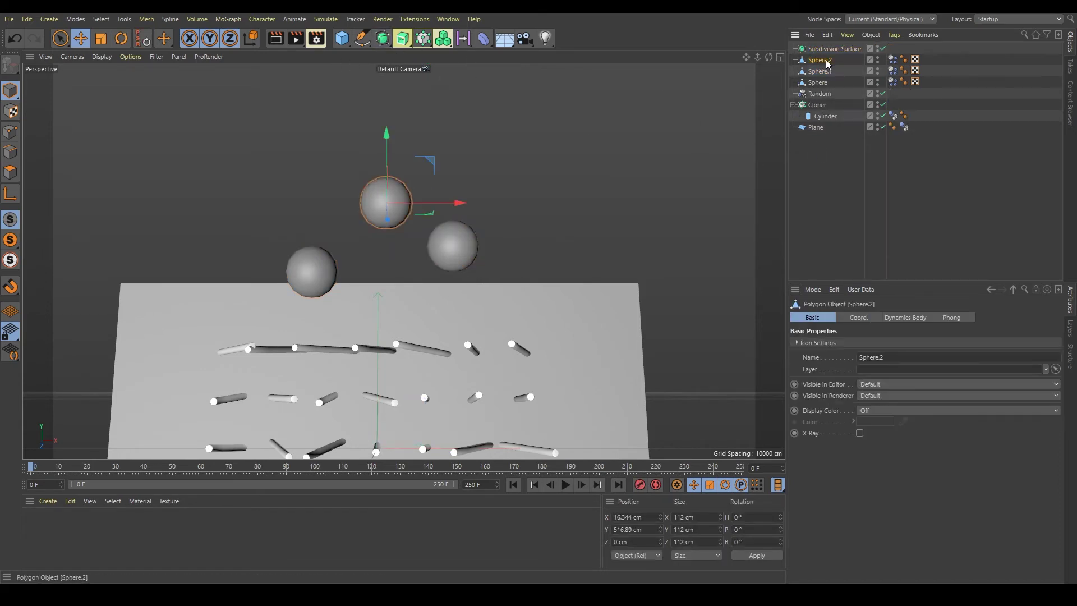
drag(824, 48, 823, 49)
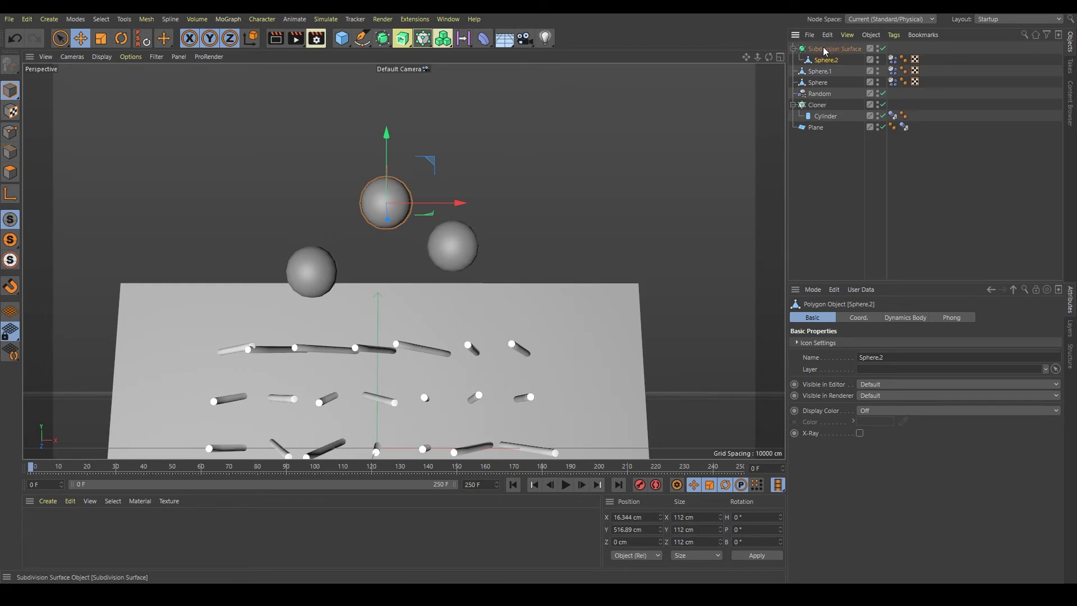
click(816, 203)
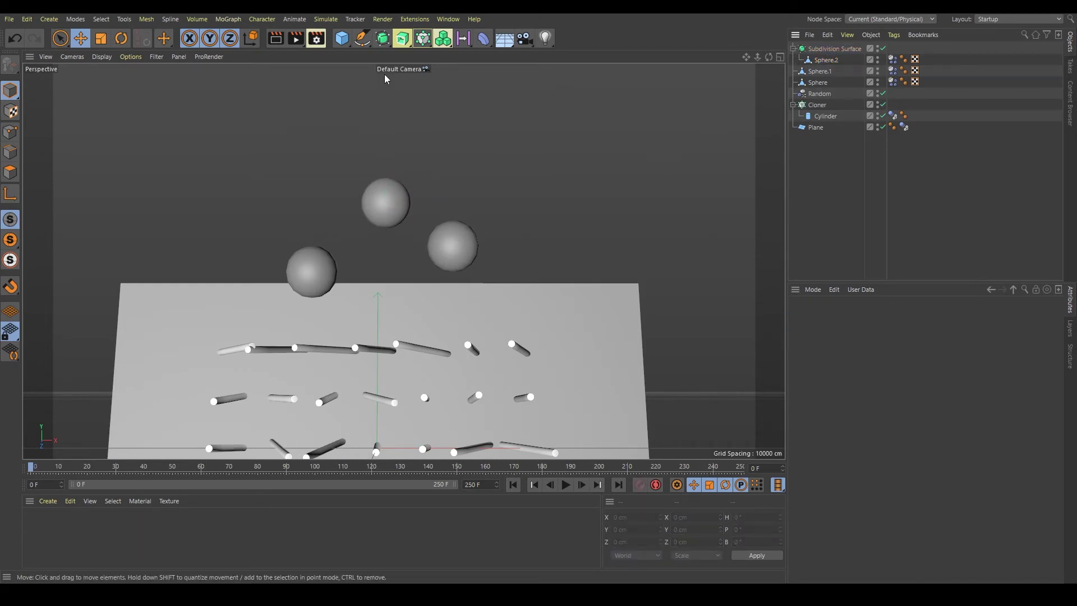
Add two more Subdivision Surfaces, nesting Sphere.1 and Sphere inside them.
click(383, 38)
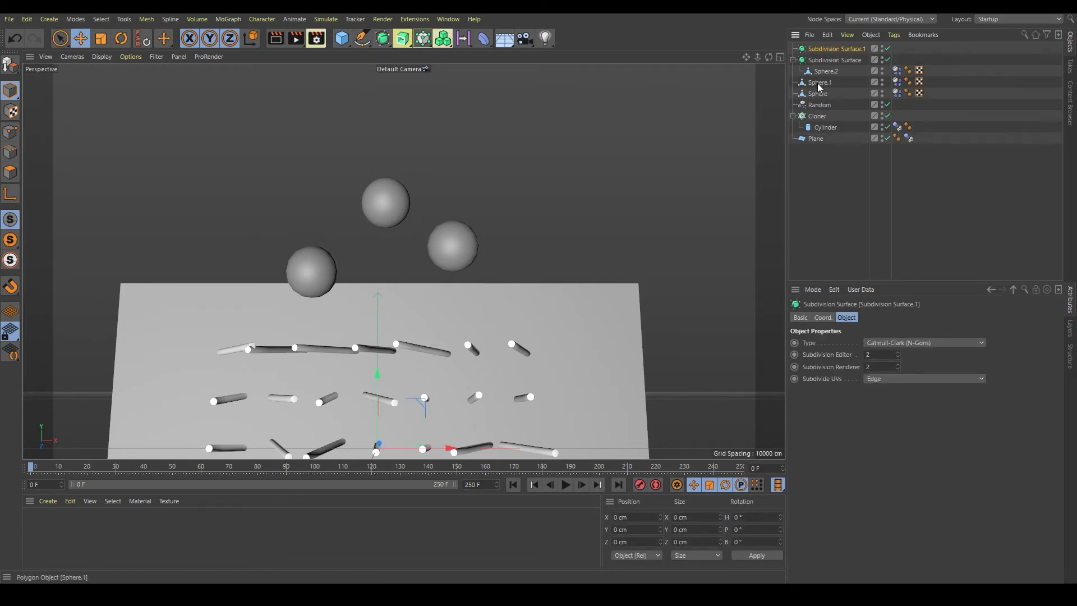
click(820, 83)
drag(835, 51, 836, 50)
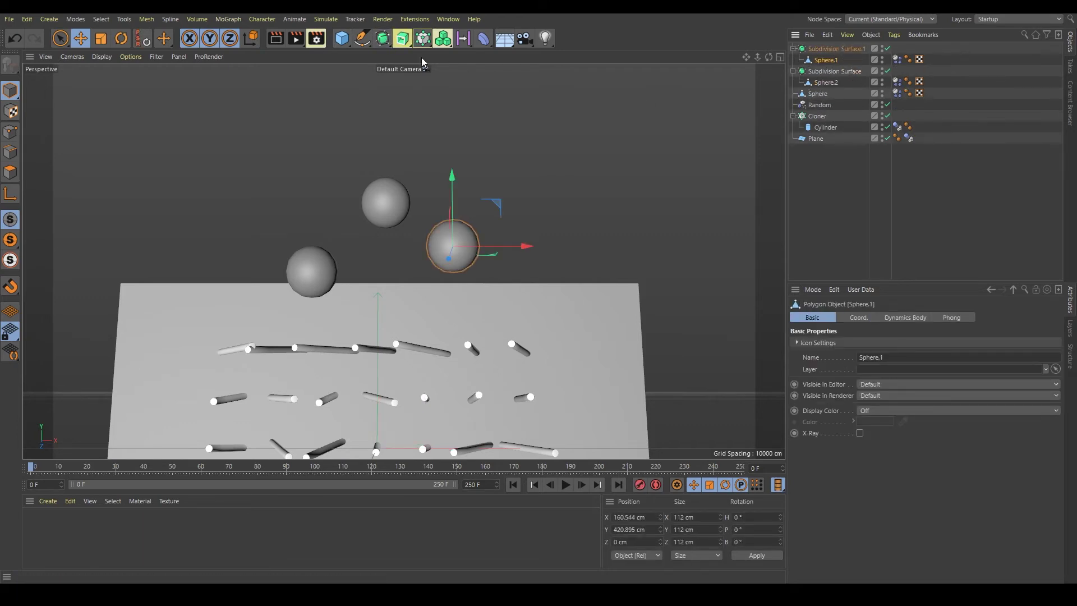
click(378, 42)
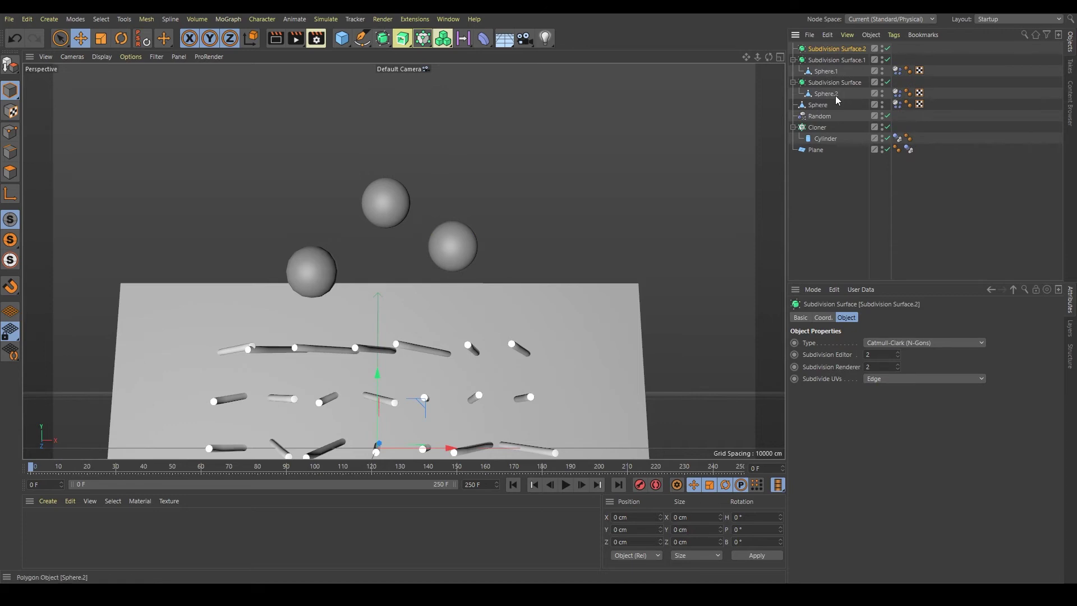
click(820, 107)
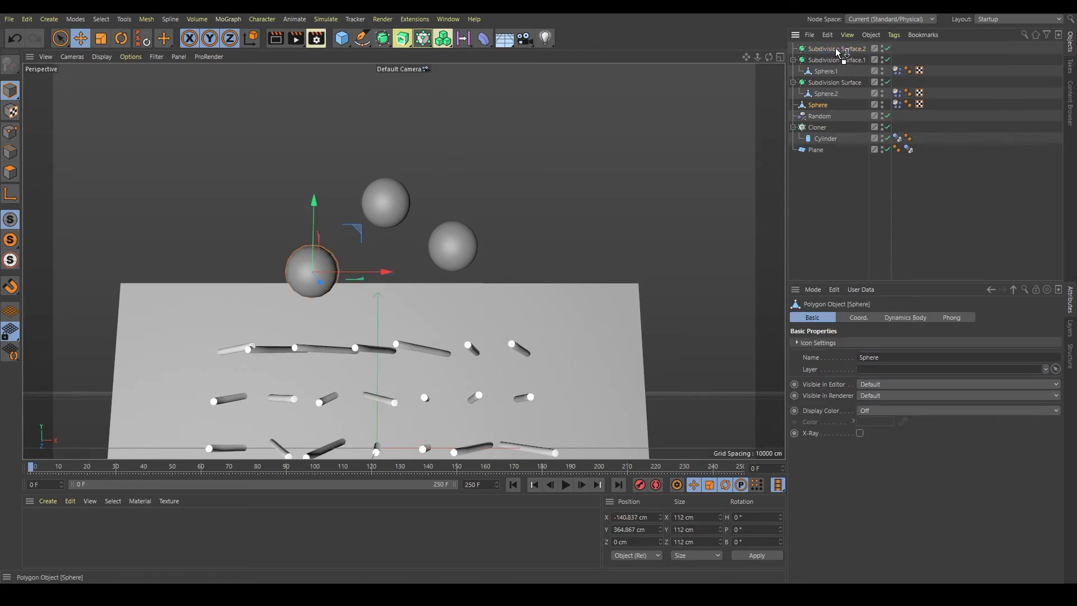
drag(839, 52, 839, 51)
alt+drag(510, 223, 512, 338)
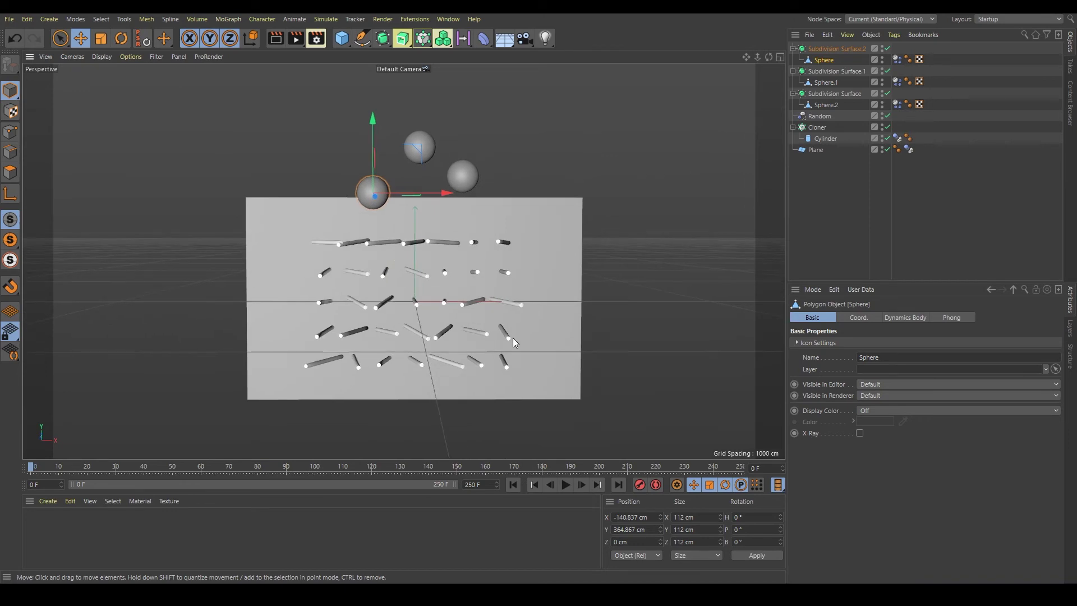
Play the simulation to about frame 182 as the smoothed spheres fall past the pegs.
click(571, 485)
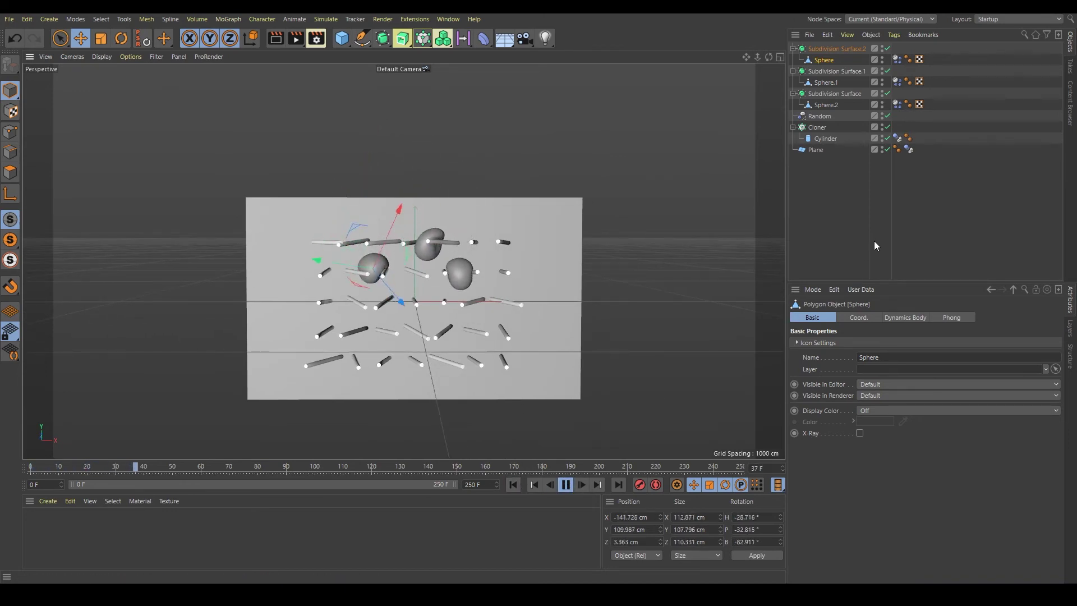
click(833, 251)
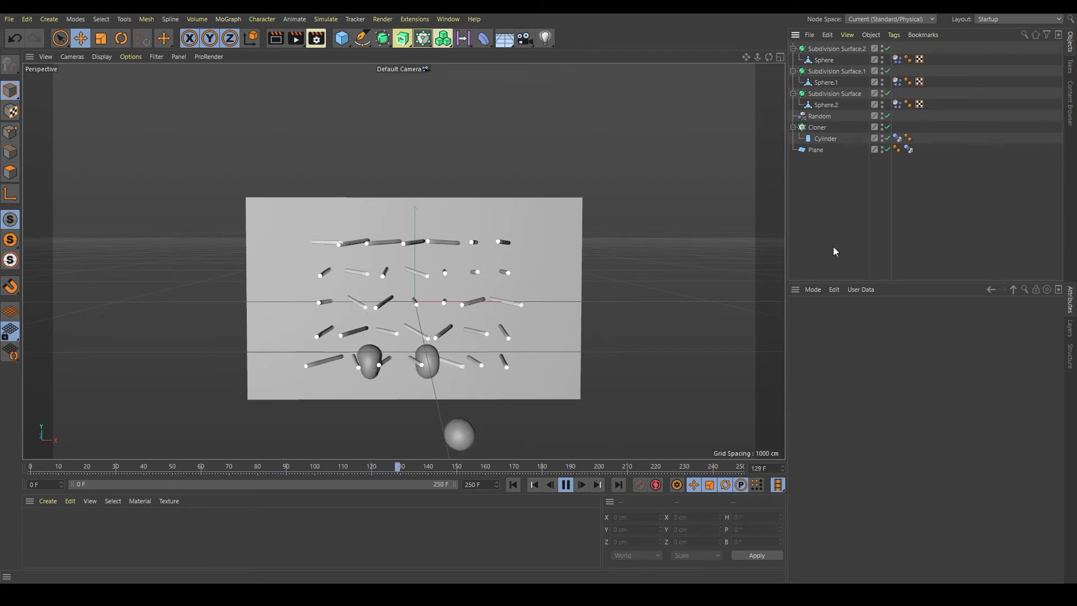
key(F8)
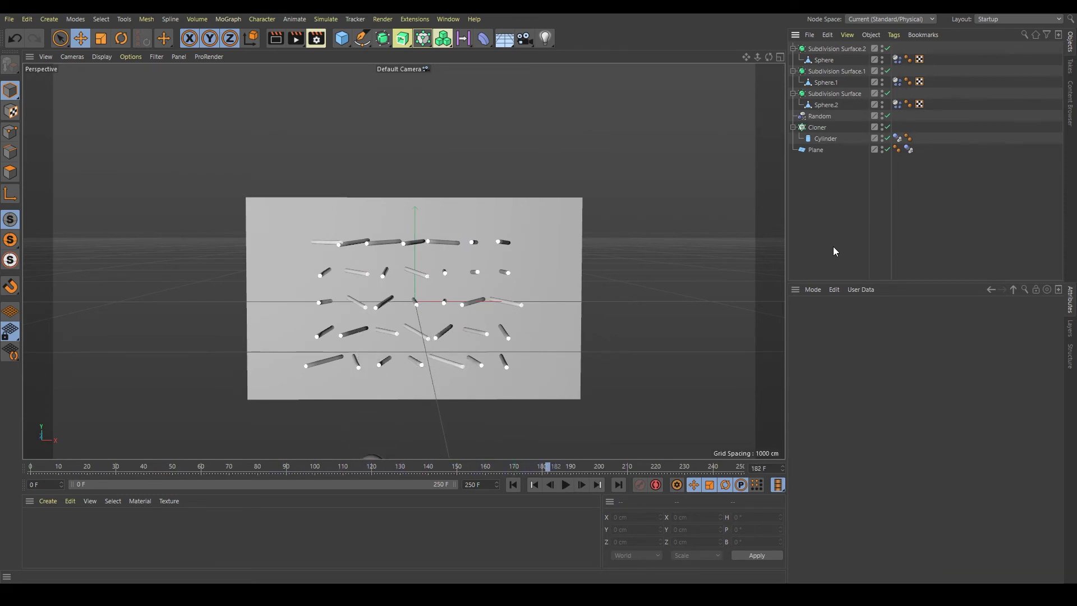
Add a camera, look through it, and set its heading and pitch to 0.
click(524, 38)
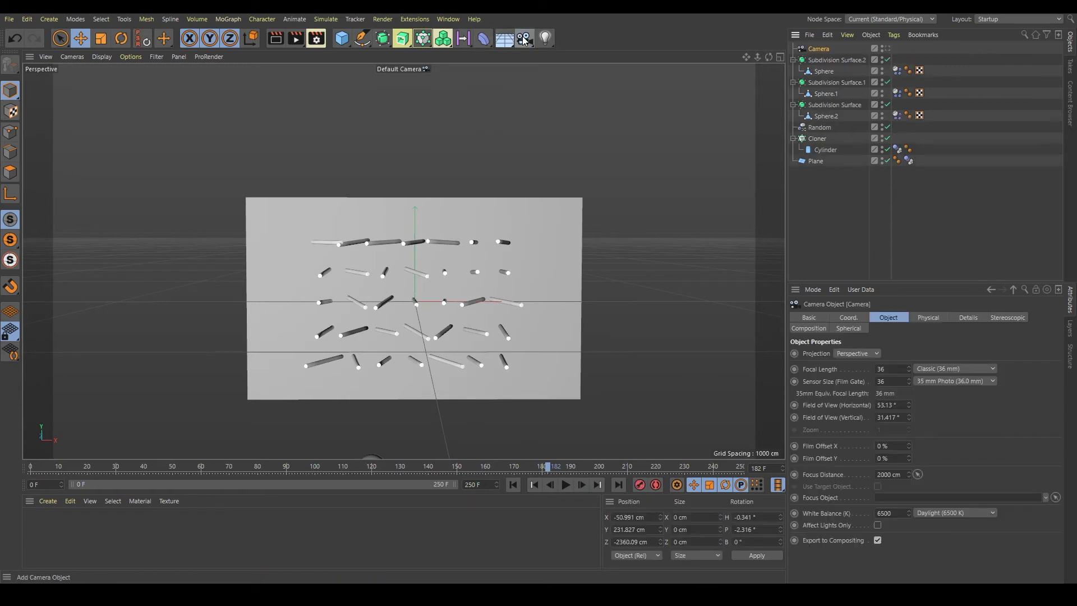
click(886, 49)
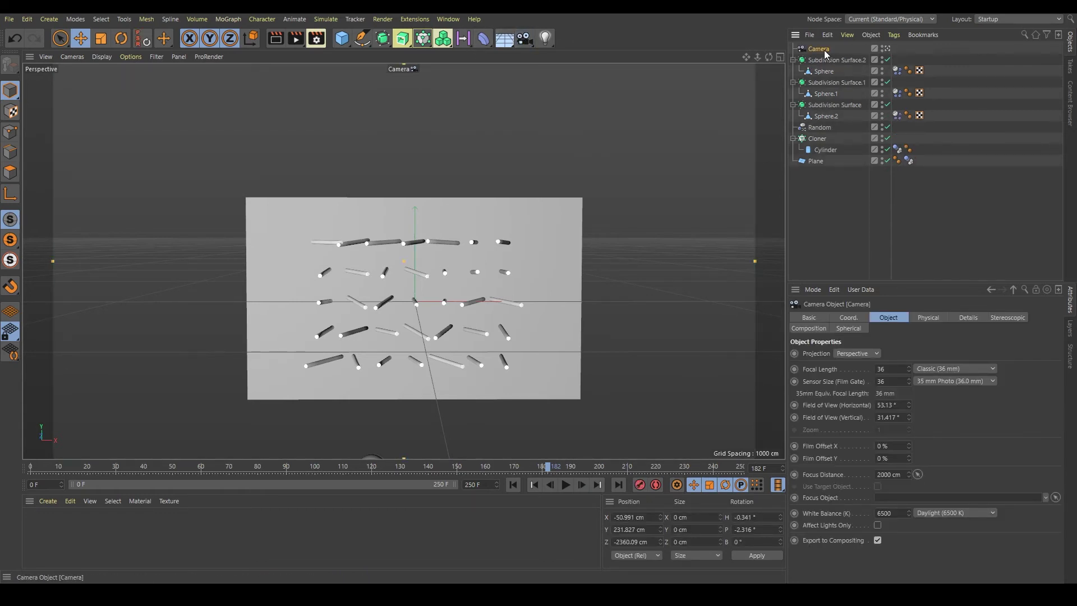
click(854, 321)
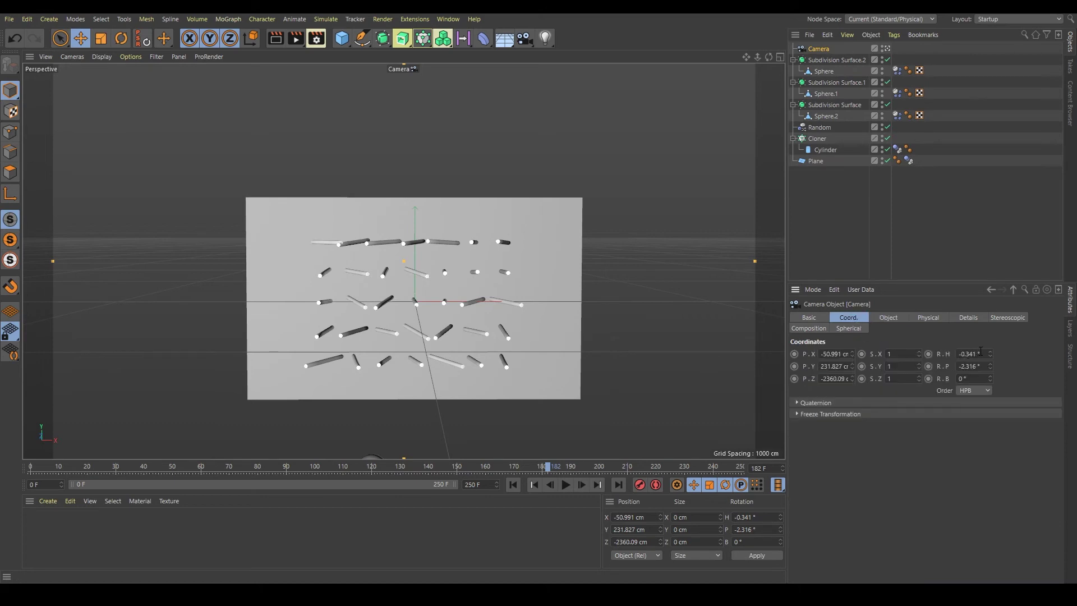
text(0)
key(Return)
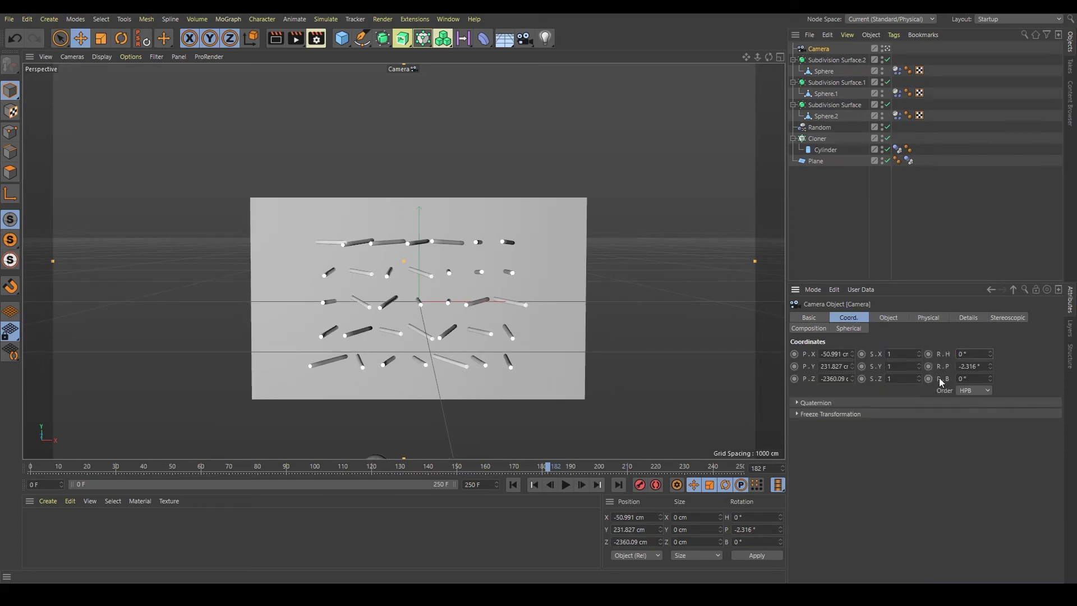
key(Return)
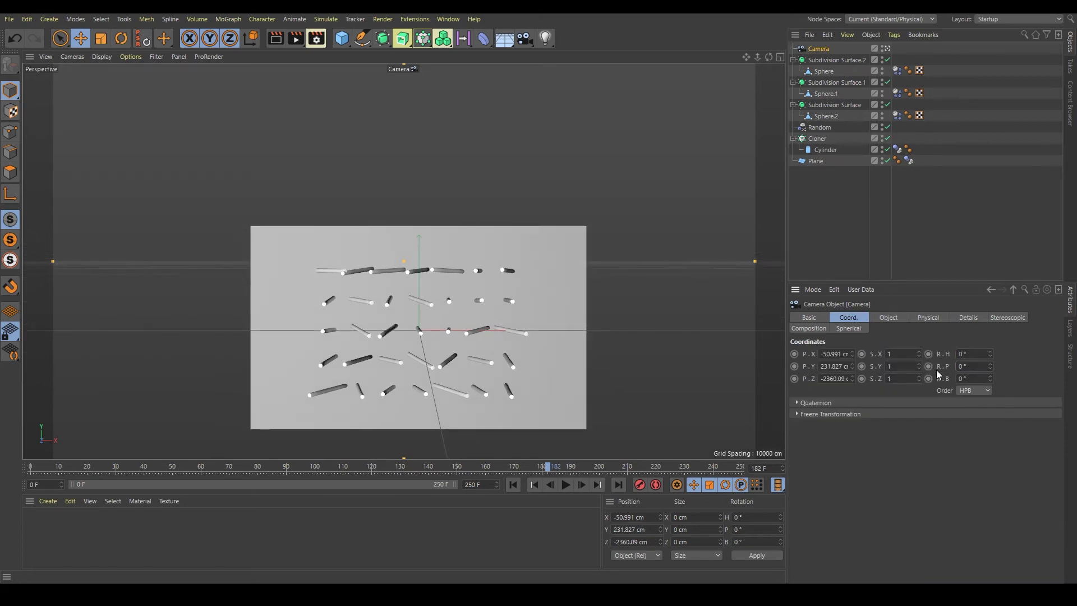
Pan and dolly the camera close so the cloned pegs fill the view (Z about -965 cm).
alt+middle_drag(467, 298, 443, 217)
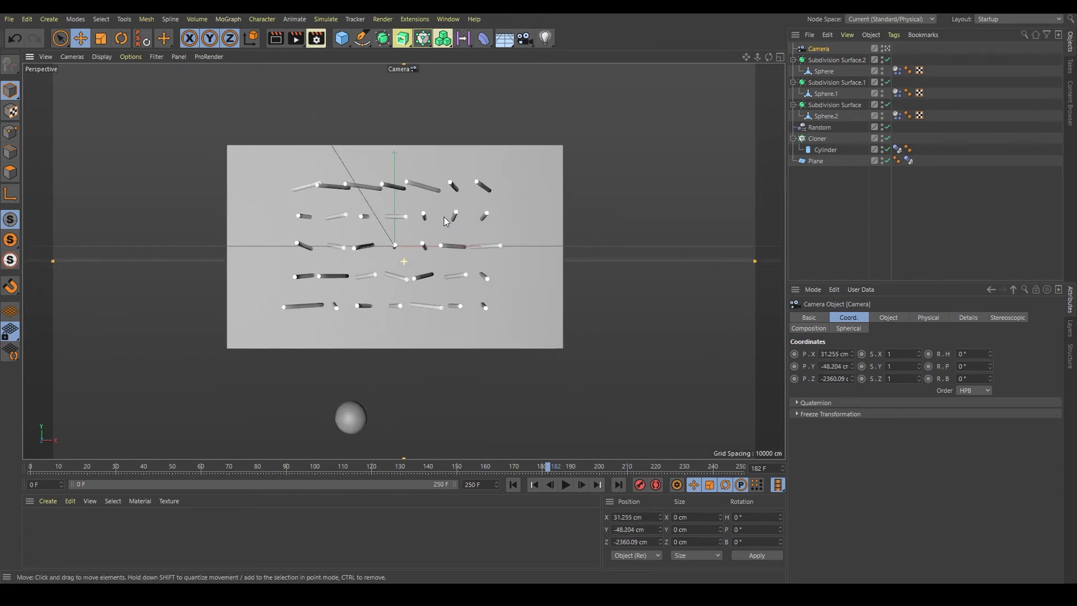
mouse_move(375, 256)
alt+right_down()
mouse_move(475, 285)
mouse_move(410, 288)
alt+right_up()
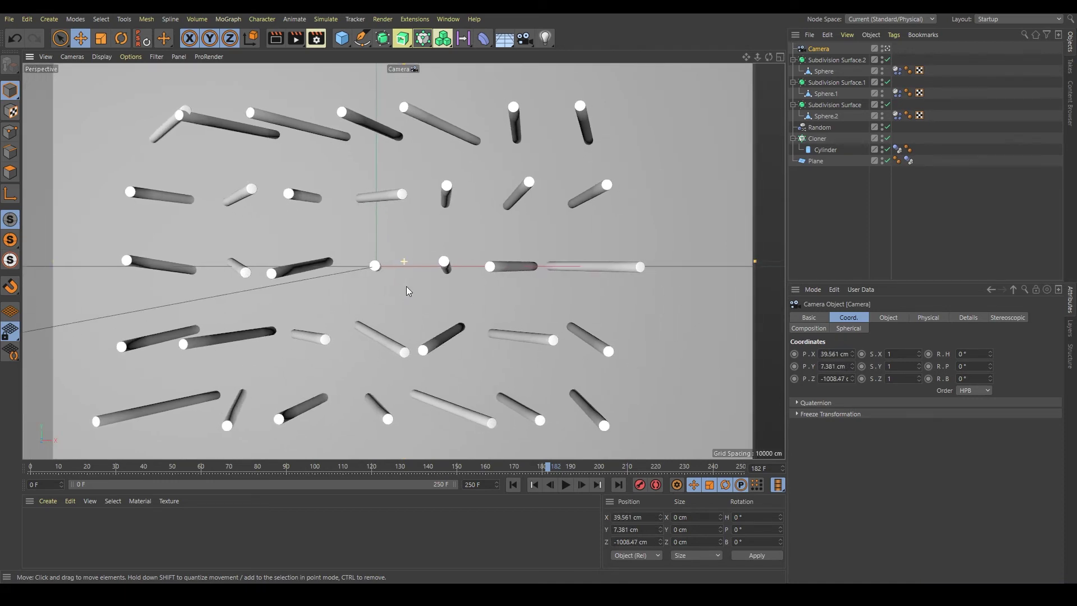
alt+right_drag(396, 288, 402, 288)
alt+middle_drag(386, 290, 408, 294)
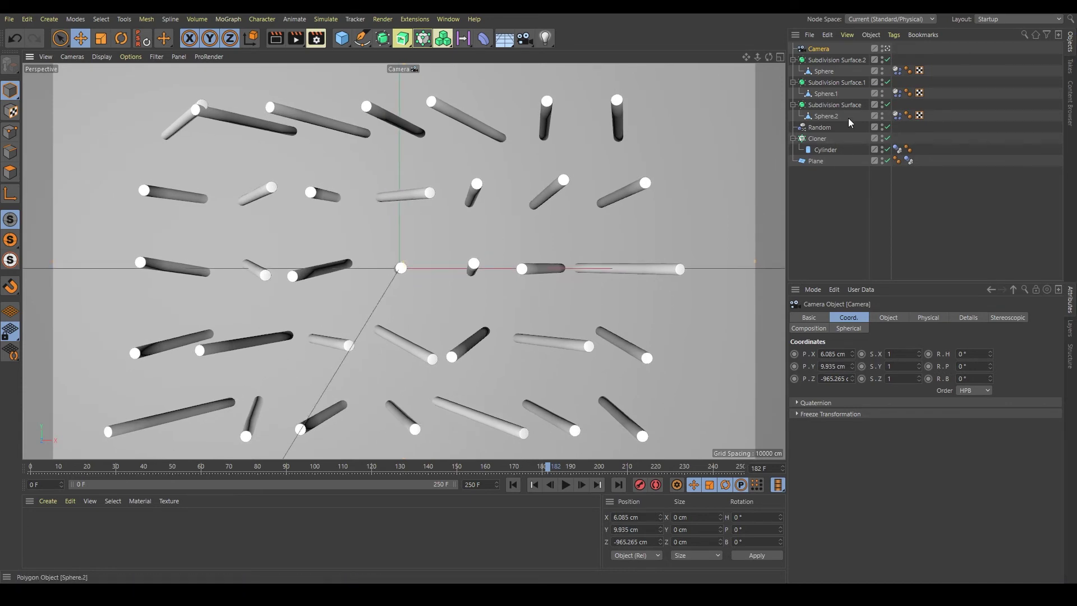
Raise the Cloner's Count X from 7 to 9 columns of pegs.
click(818, 141)
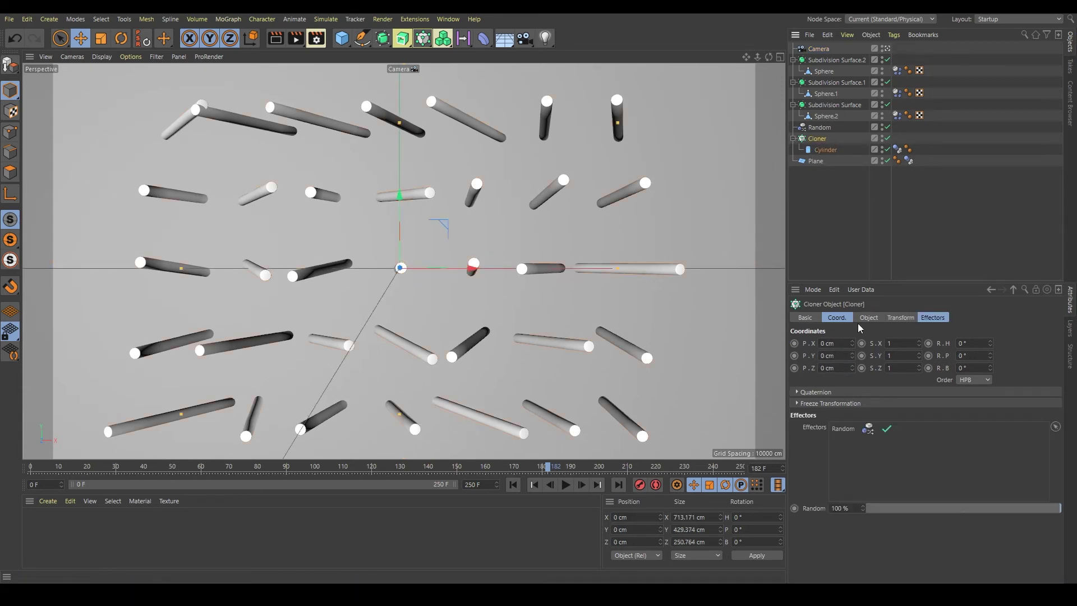
click(869, 318)
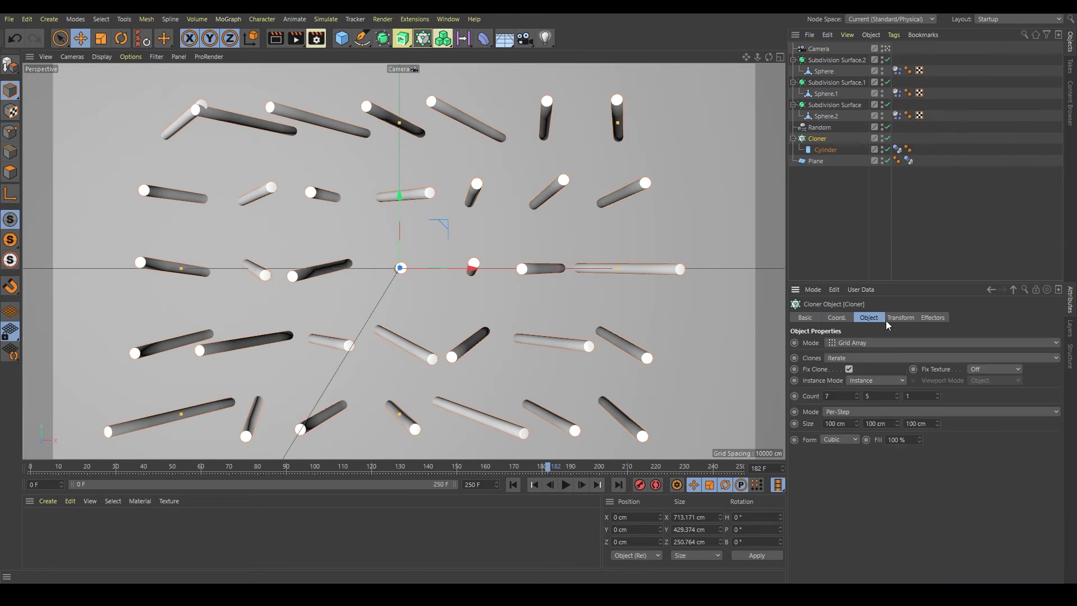
click(857, 395)
click(856, 394)
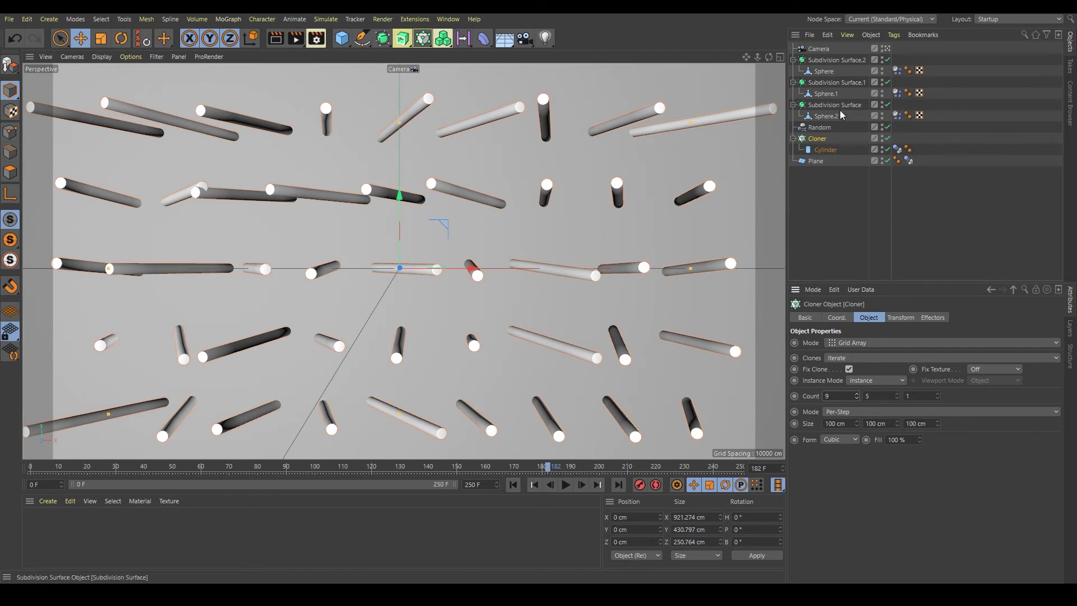
Change the Random effector's heading rotation from -30° toward -25°.
click(819, 127)
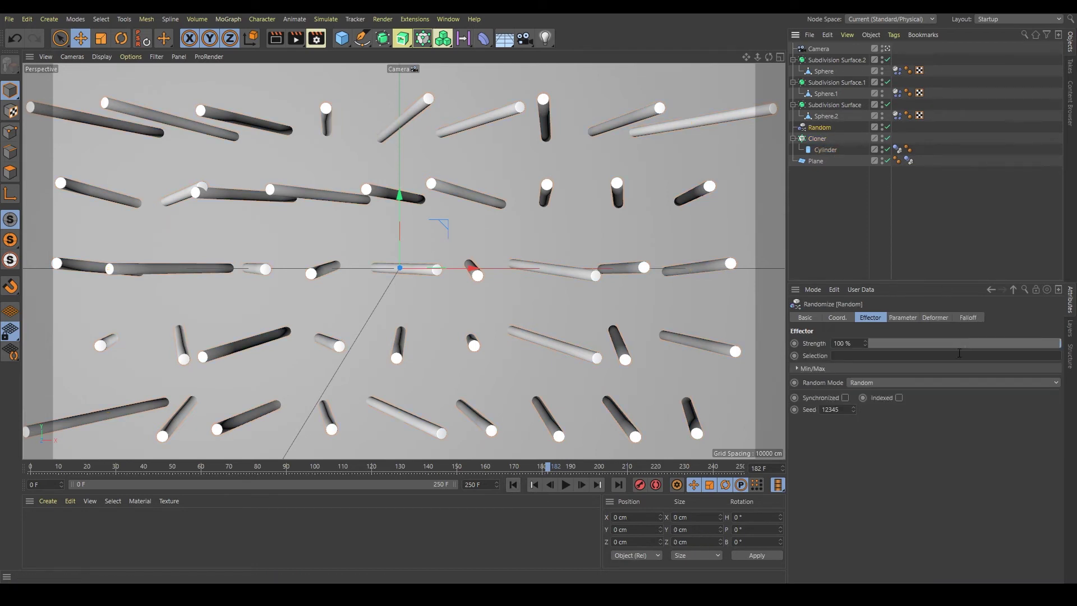
click(901, 317)
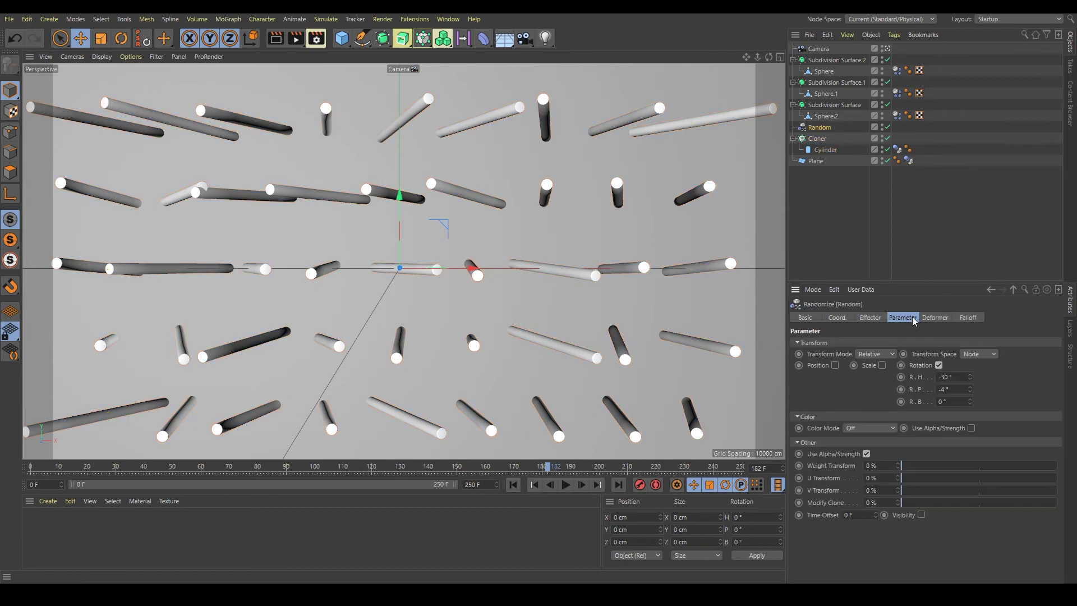
click(970, 380)
drag(970, 377, 970, 371)
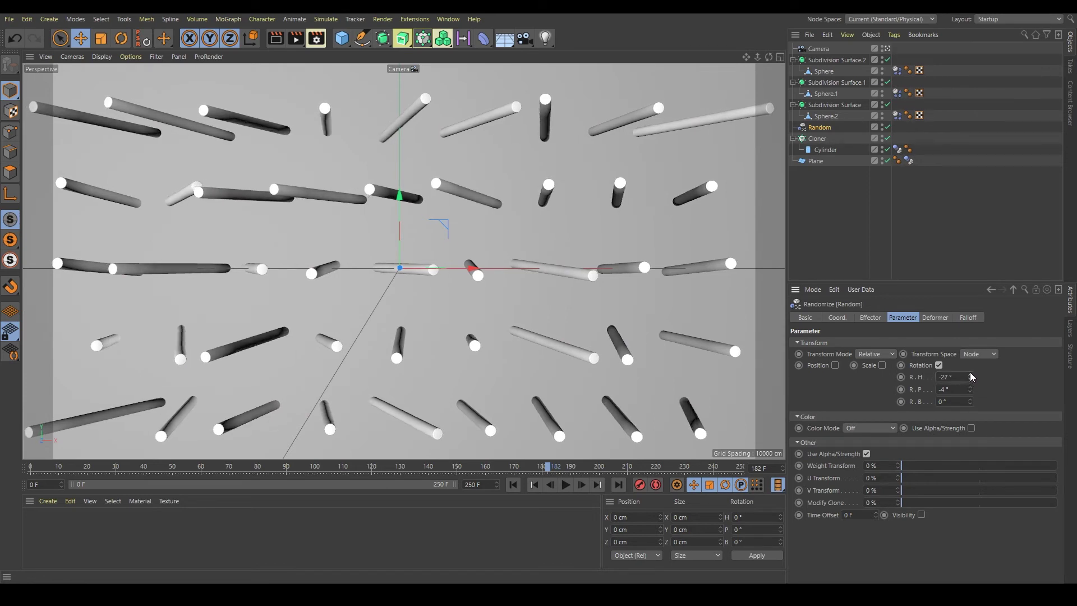
Play the animation from the start to review the fall, then stop it.
click(513, 485)
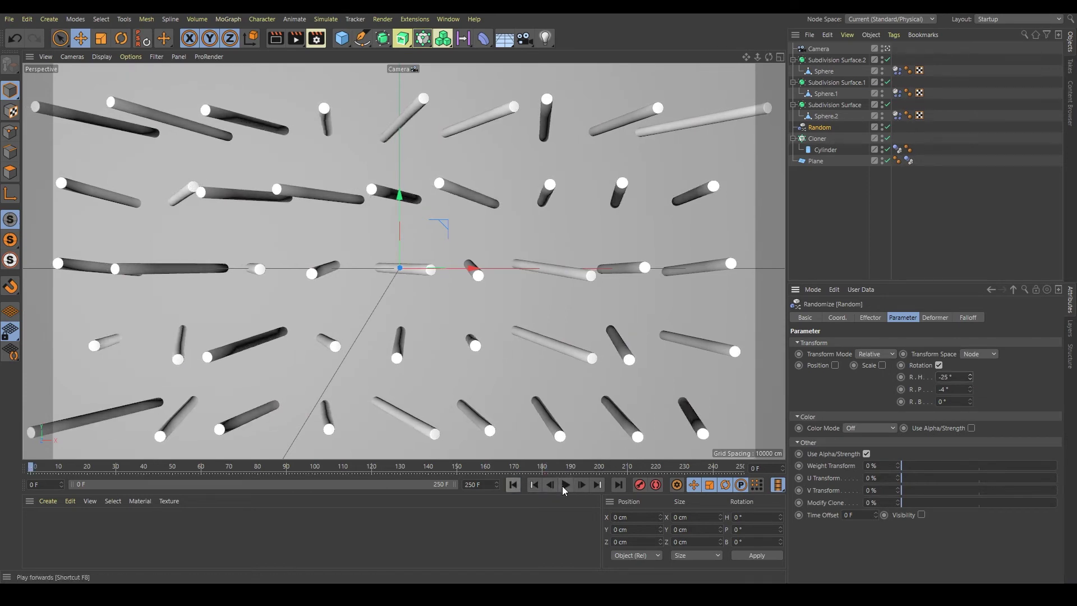
click(563, 484)
click(861, 245)
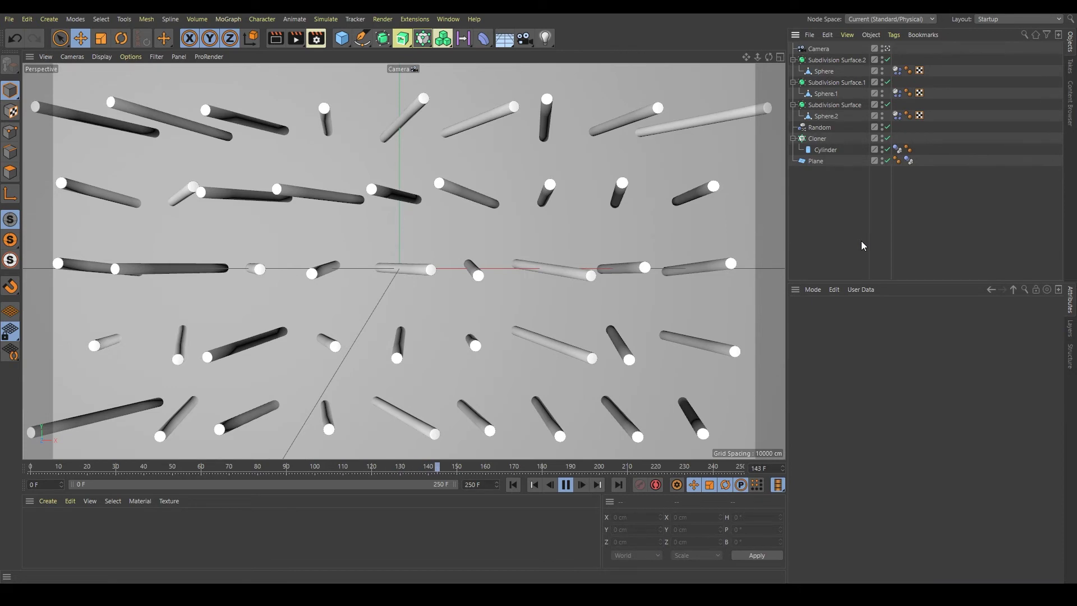
key(F8)
Set the animation end frame to 150 and replay it.
text(150)
key(Return)
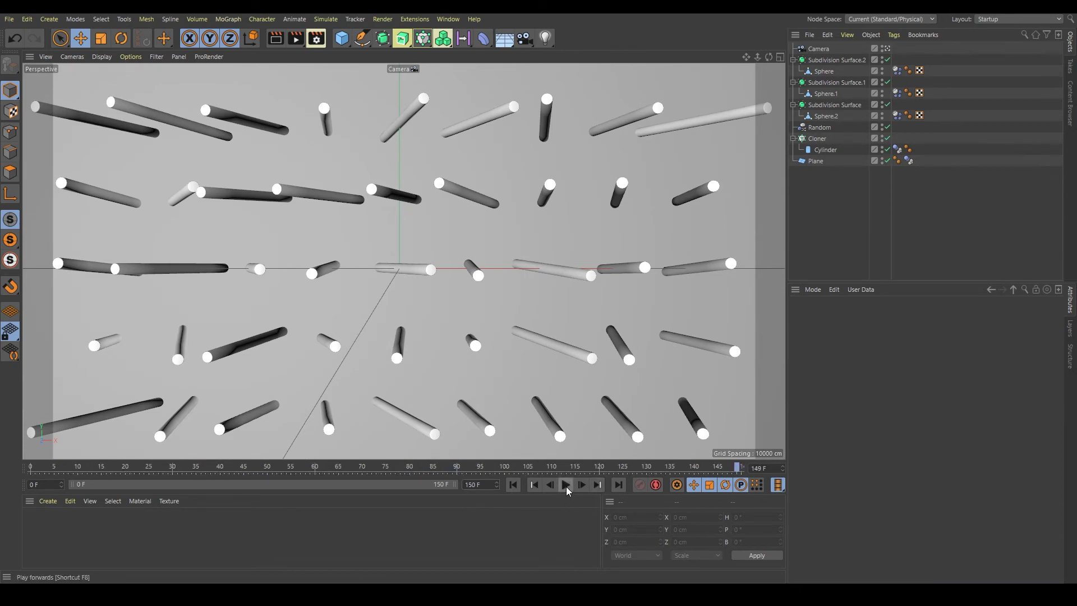
click(566, 485)
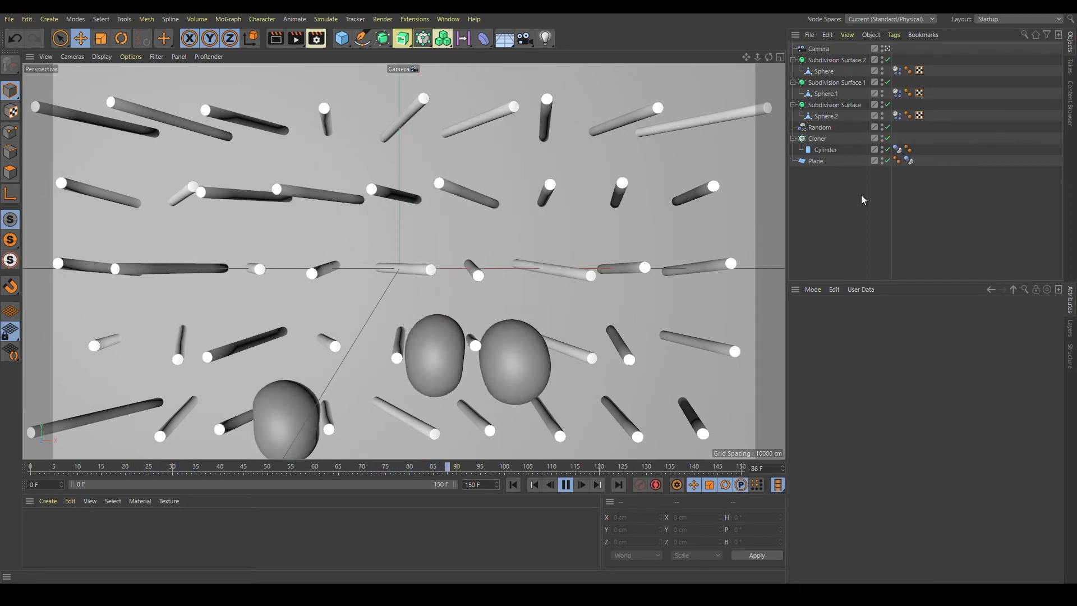
key(F8)
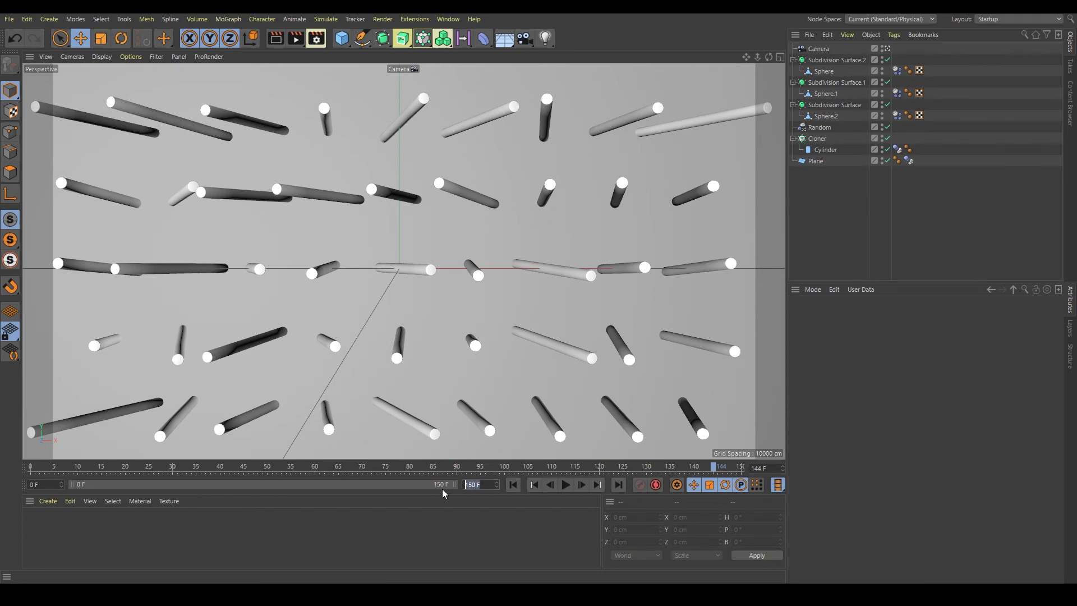
Shorten the animation end frame to 140 and replay it.
text(40)
key(Return)
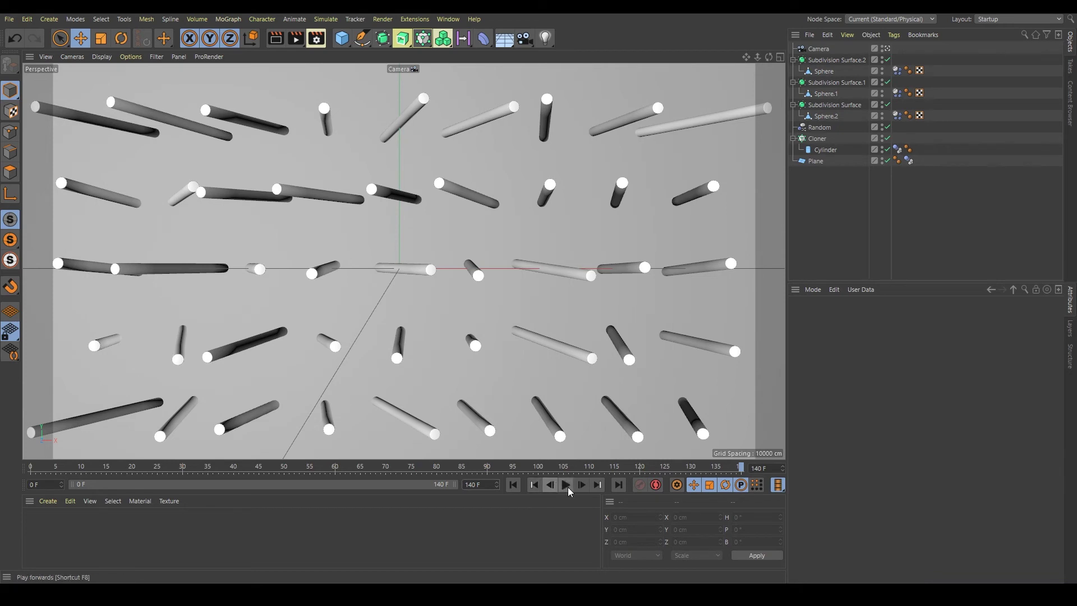
click(566, 485)
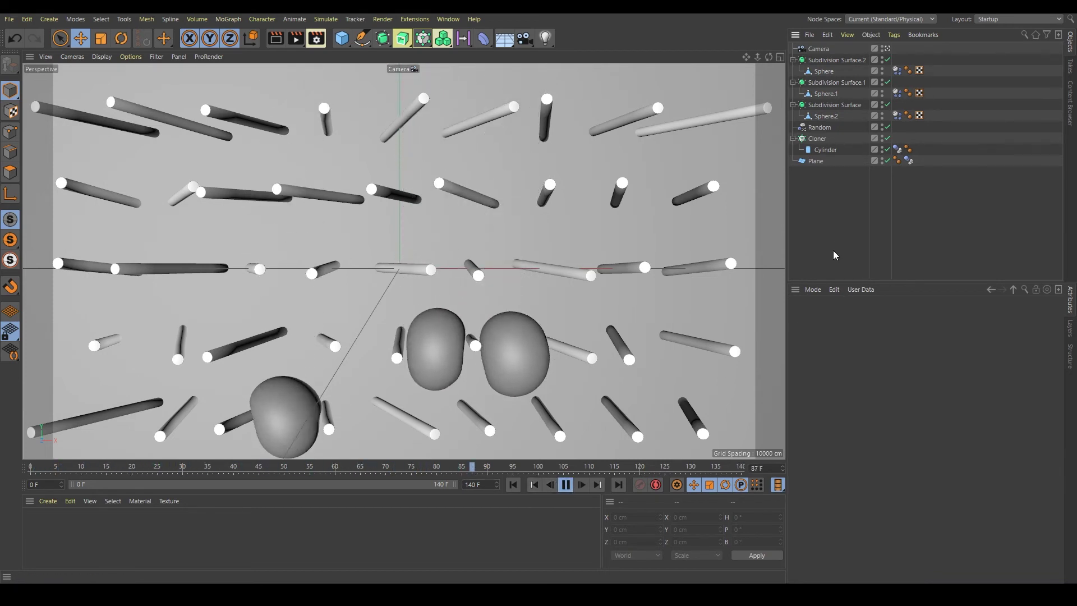
key(F8)
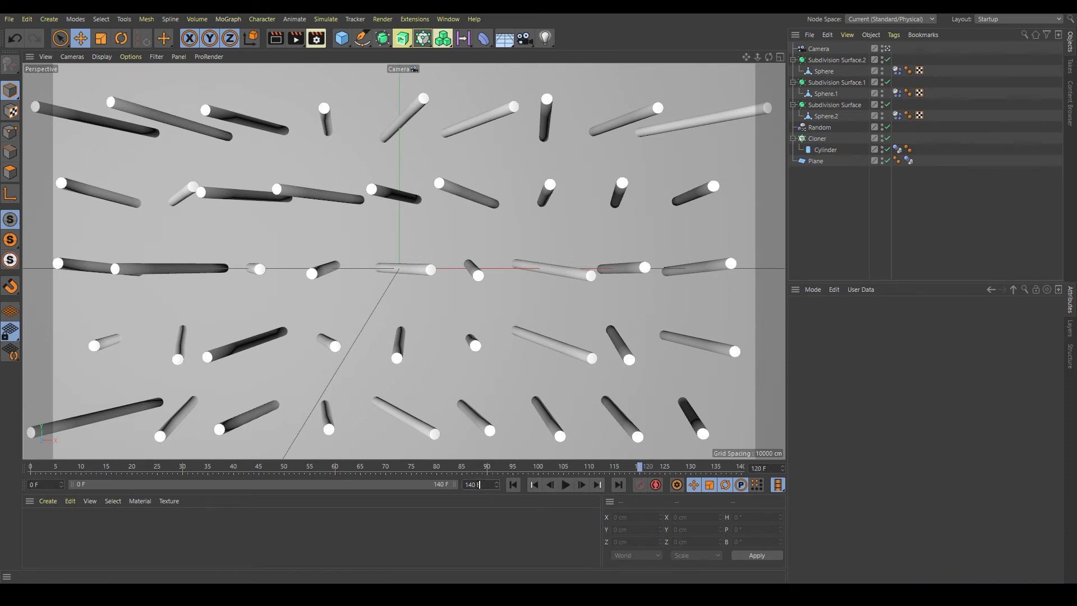
Set the animation end frame to 120 and replay from frame 0.
text(0)
key(Return)
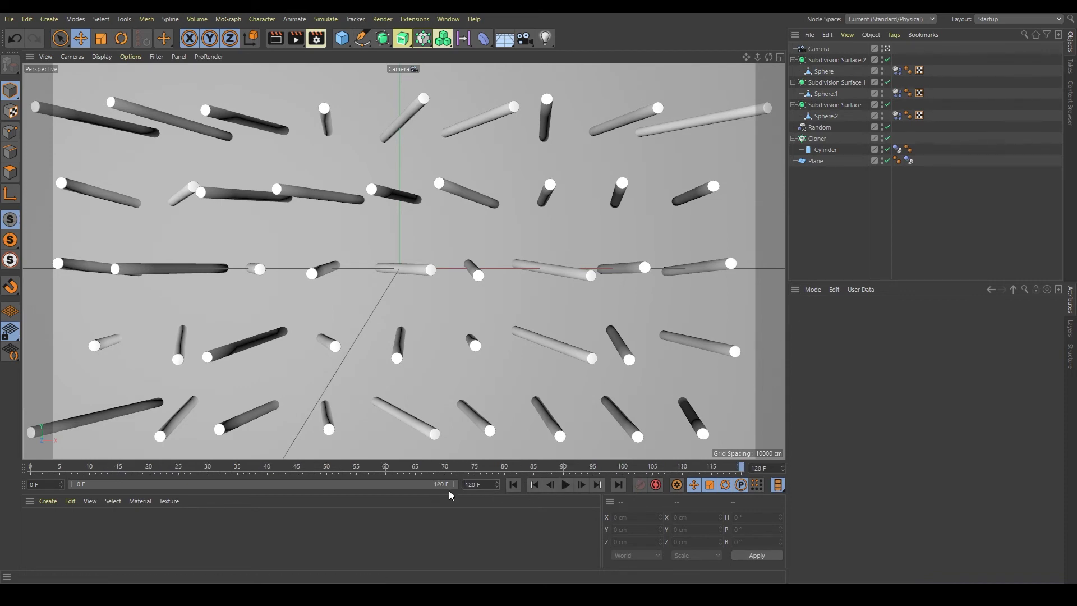
click(566, 484)
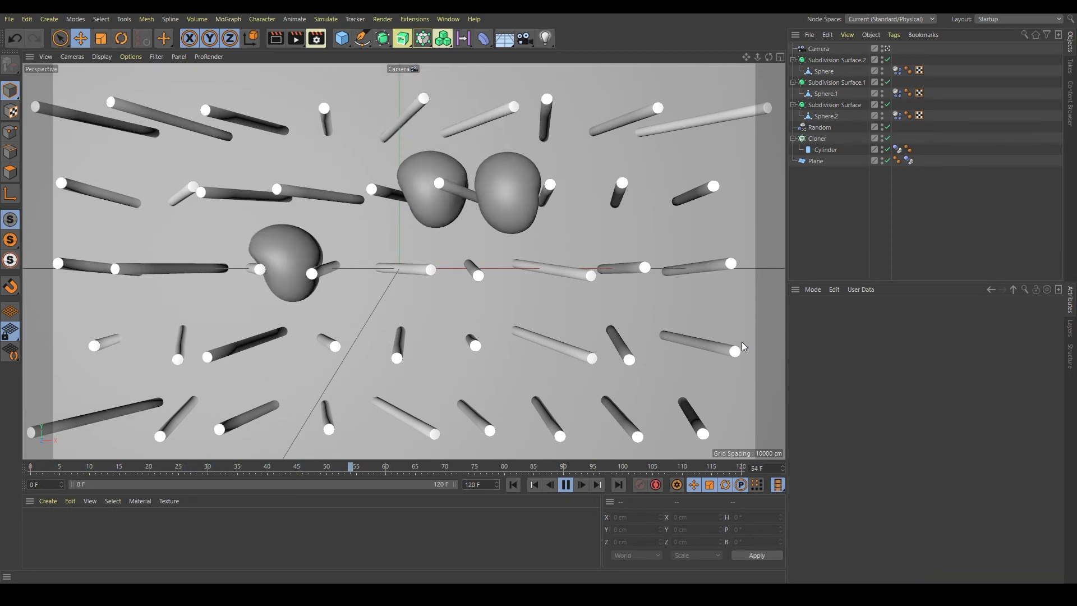
key(F8)
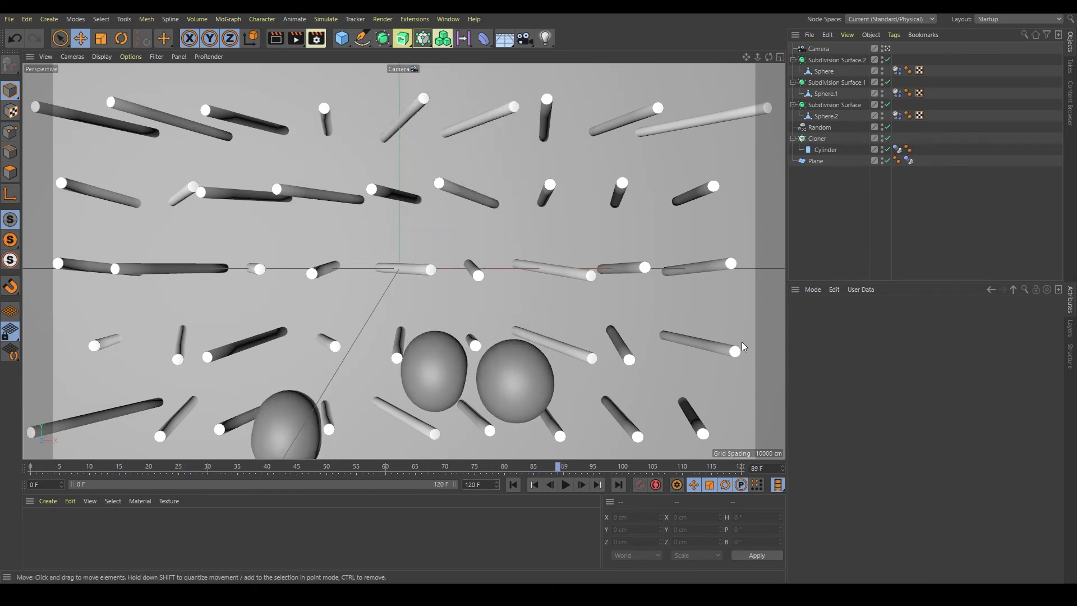
Return to the default view and inspect the top sphere's Dynamics Body settings.
click(884, 49)
click(512, 485)
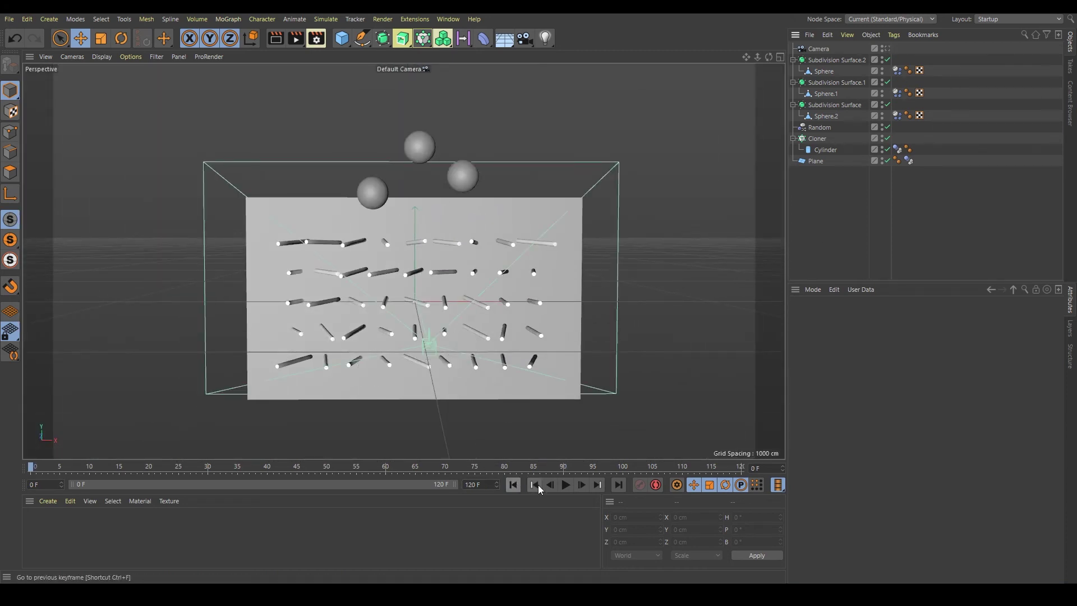
click(431, 154)
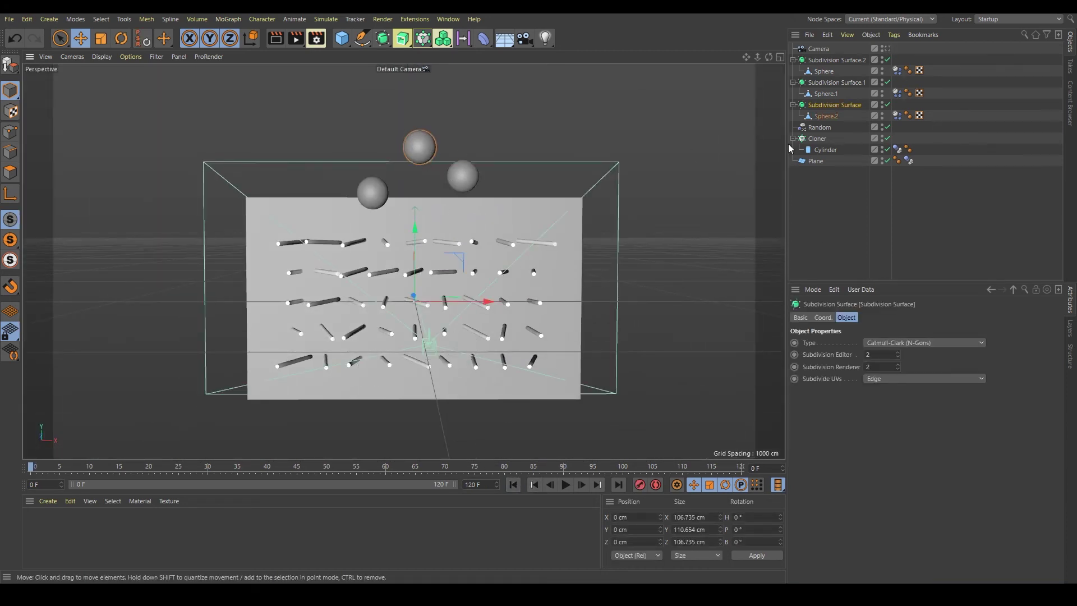
click(897, 116)
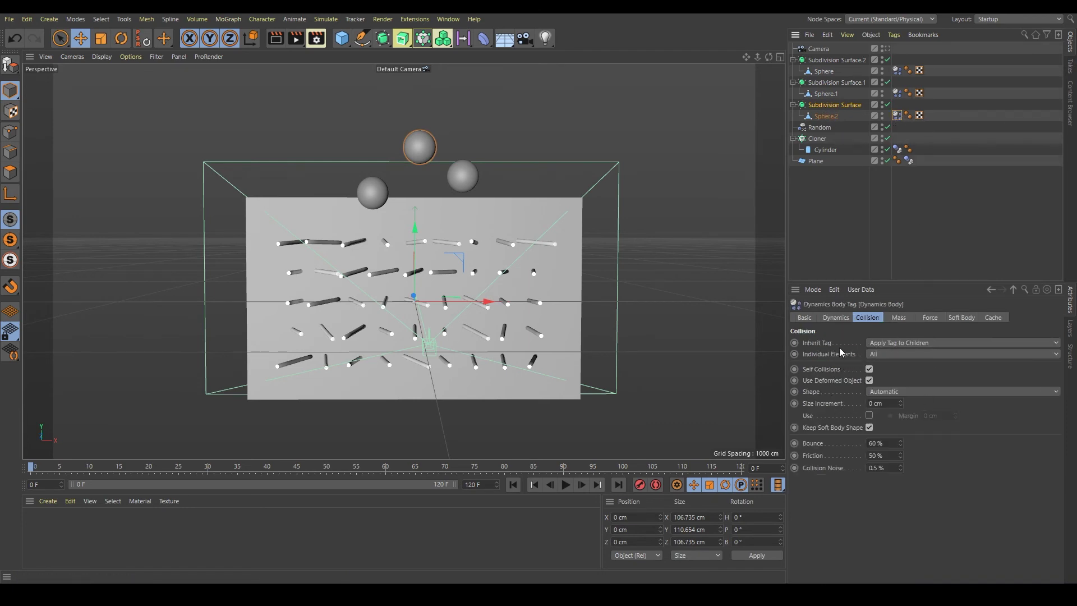
click(835, 318)
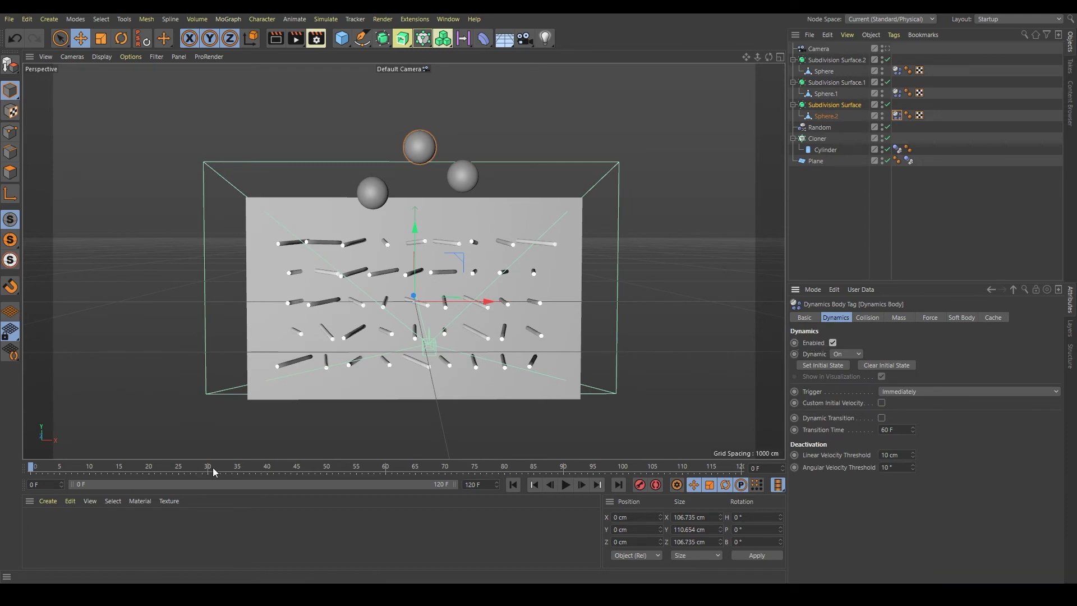
Check frame 25, then replay the simulation from the start with nothing selected.
click(177, 469)
click(513, 485)
click(565, 485)
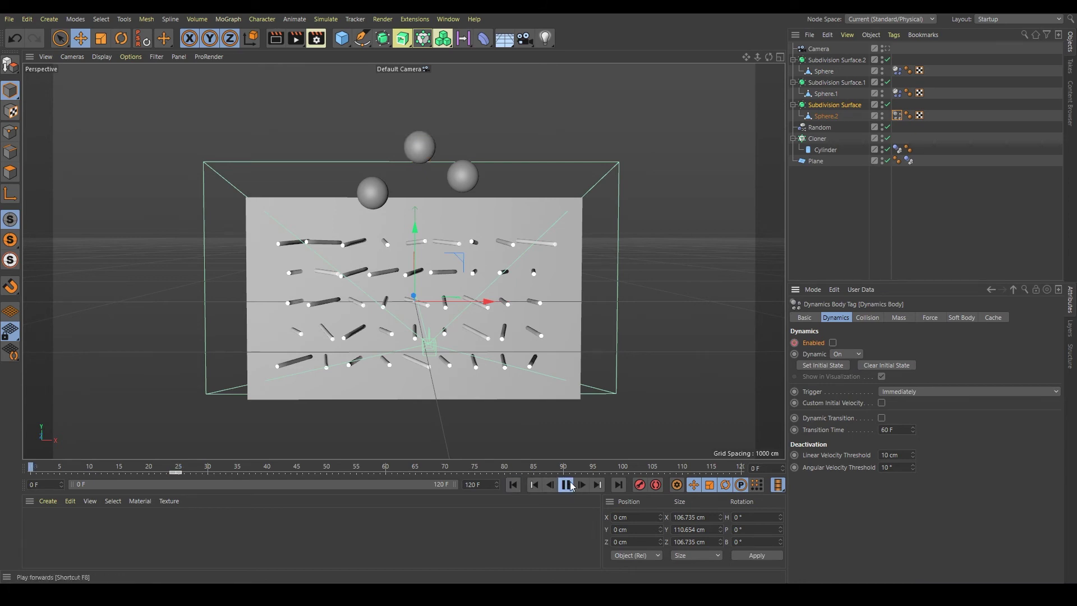
click(835, 237)
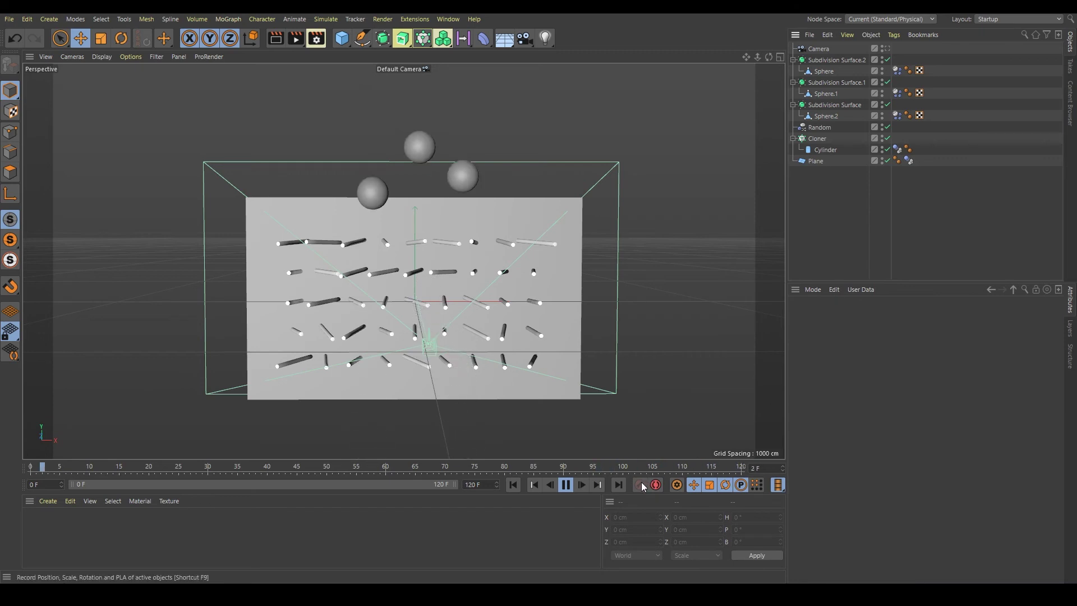
click(566, 484)
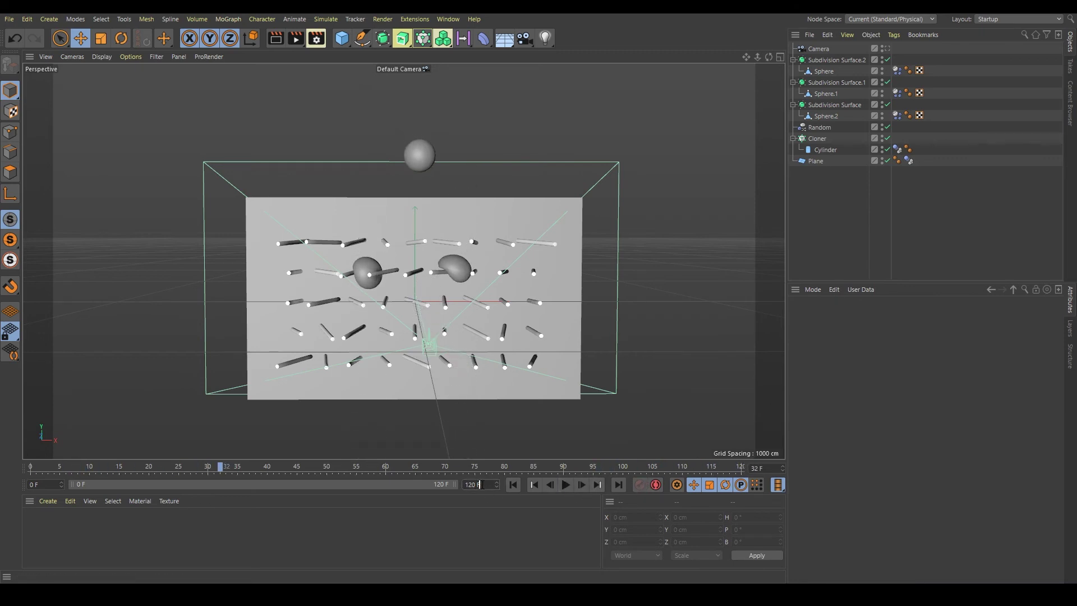
Set the scene end to frame 130, extend the preview range, and replay the simulation.
text(130)
key(Return)
drag(424, 484, 453, 484)
click(565, 485)
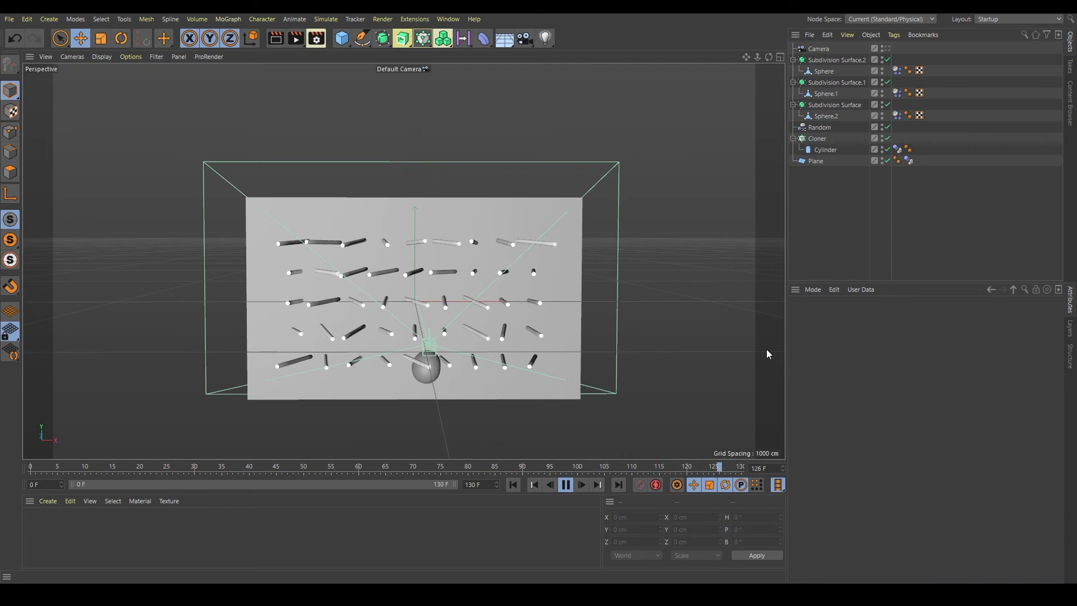
click(565, 485)
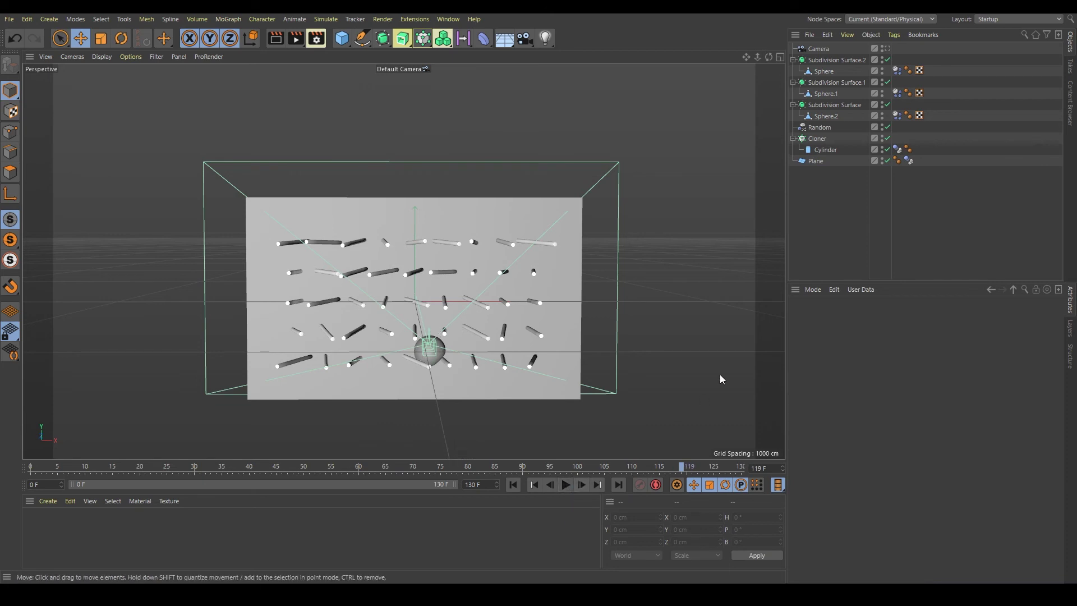
click(567, 486)
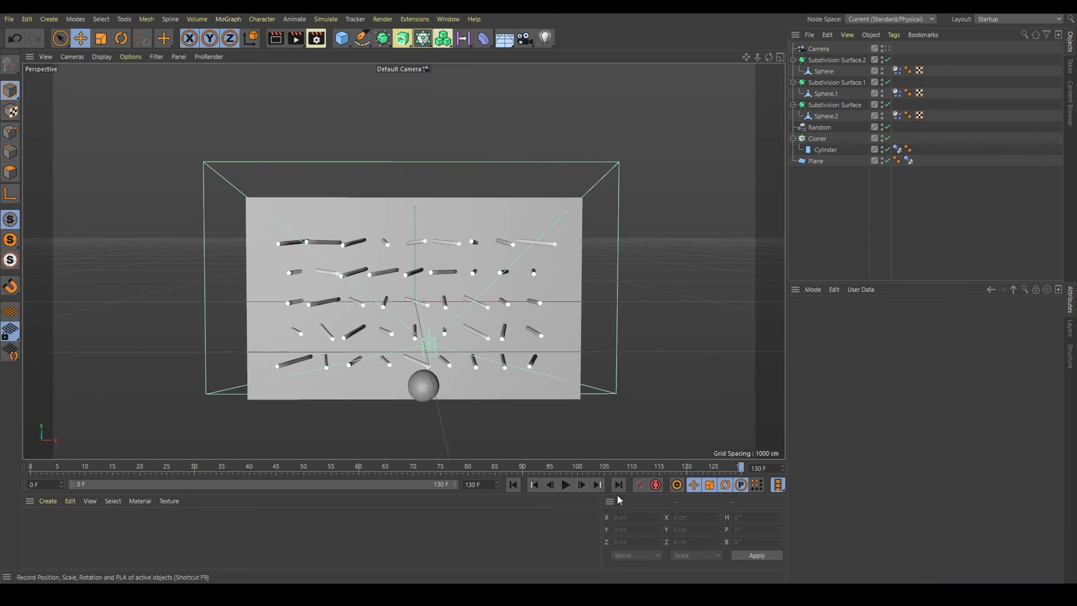
Change the end frame to 135 and play the longer simulation.
text(13)
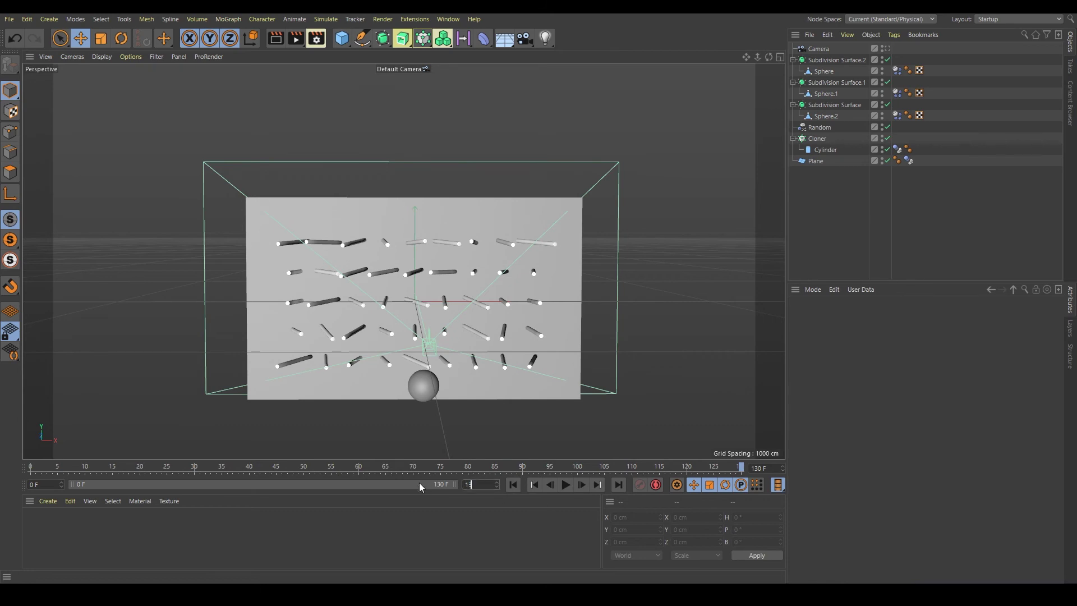
text(5 F)
key(Return)
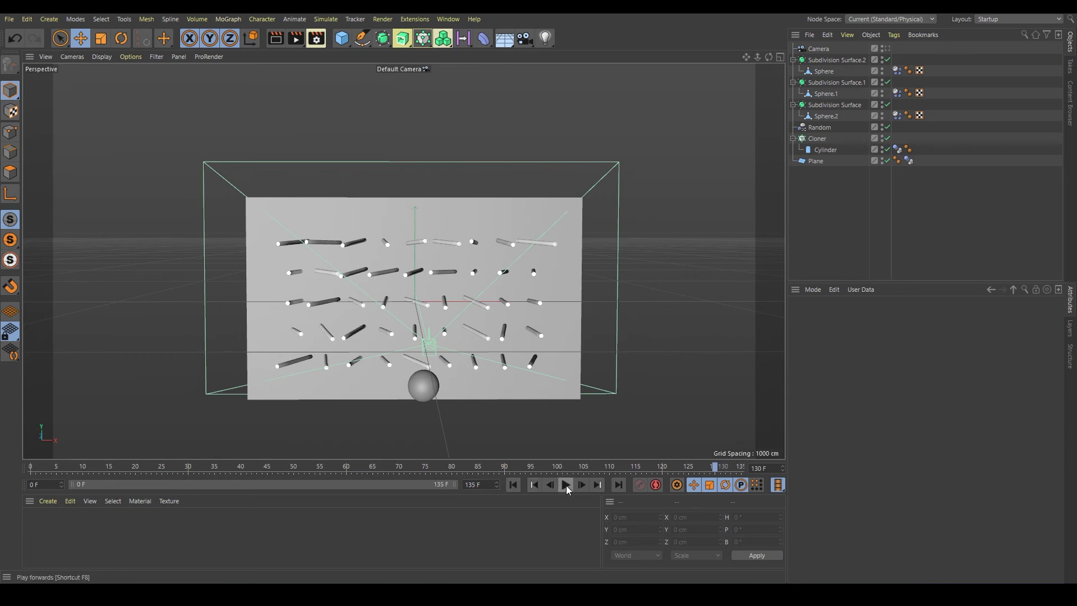
click(566, 485)
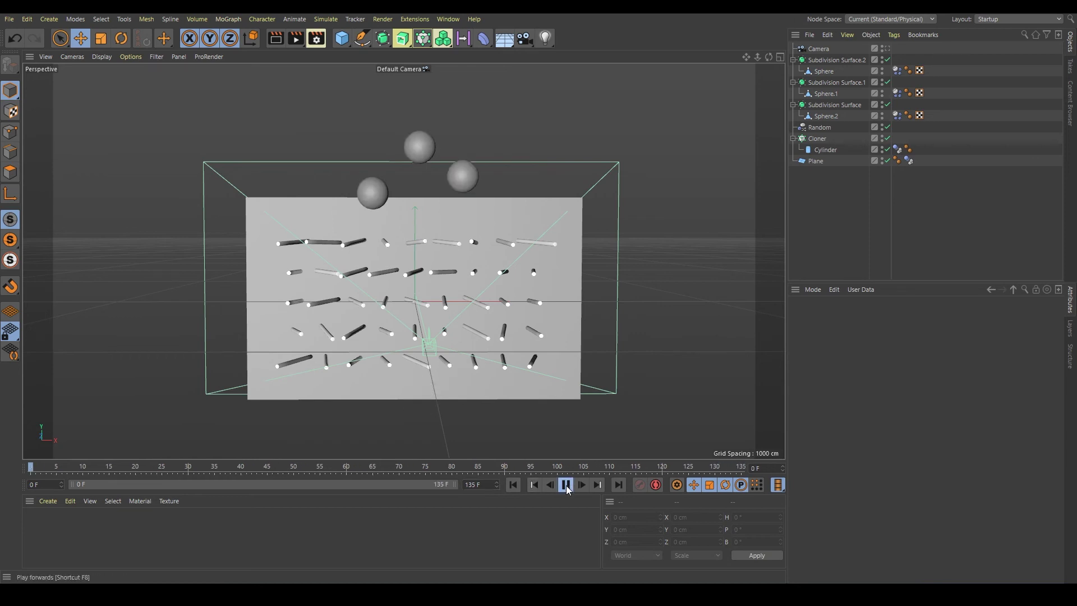
Switch the viewport to the scene Camera and replay the simulation from frame 0.
click(887, 49)
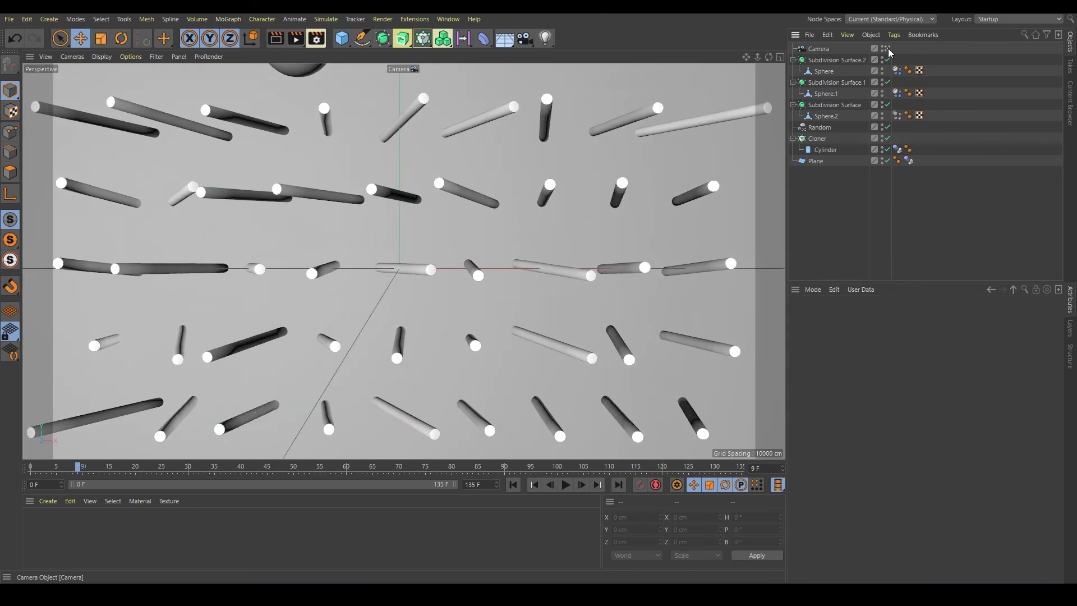
click(513, 484)
click(565, 485)
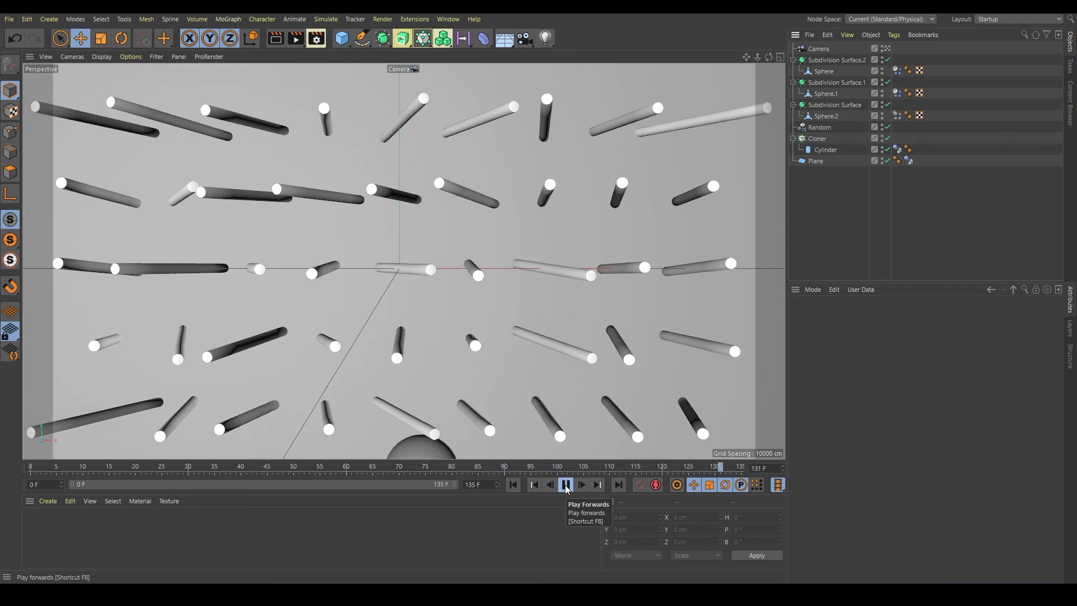
click(565, 485)
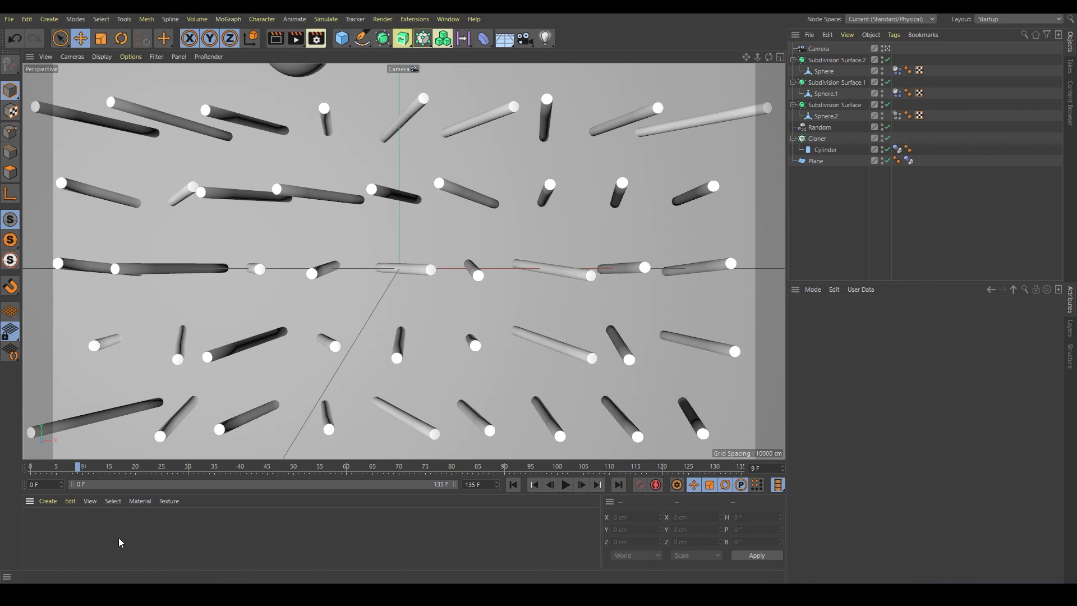
click(48, 501)
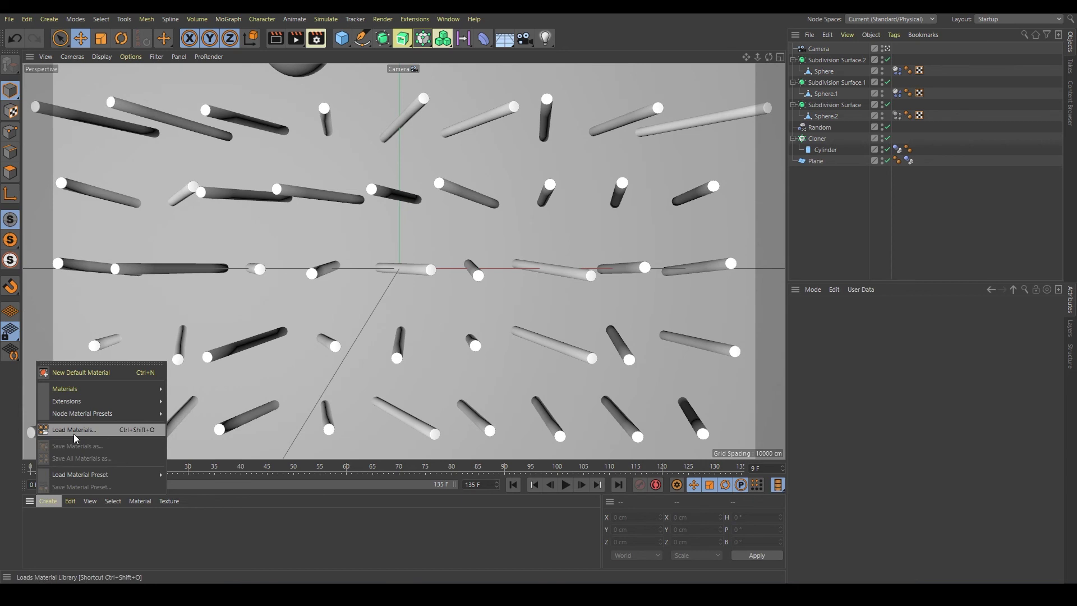
Create material Mat with cyan colour (H 176°, S 64%) and a matching enabled cyan luminance.
click(91, 373)
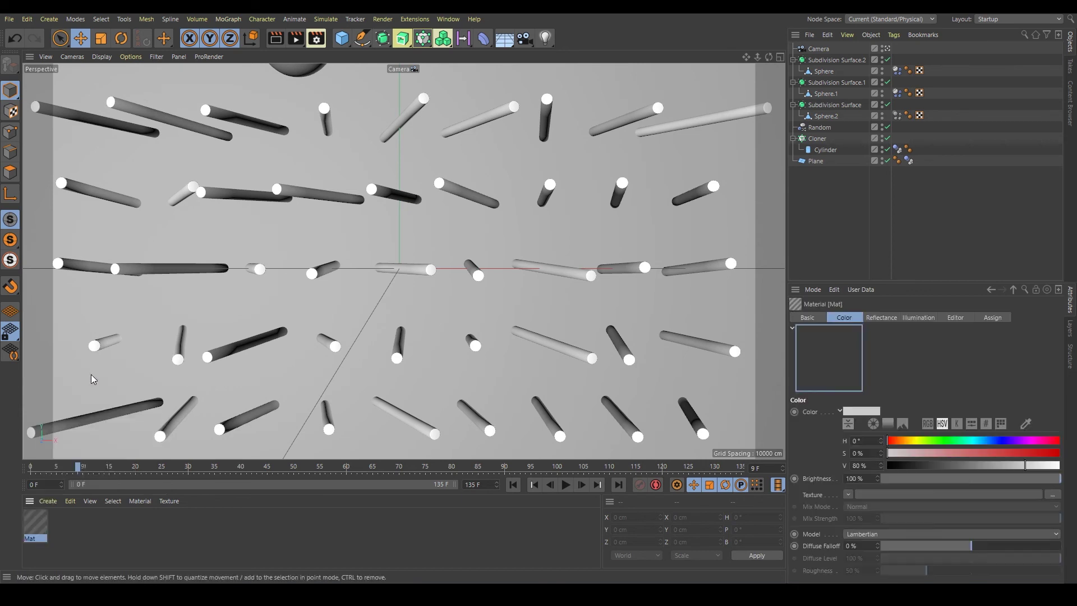
double_click(38, 527)
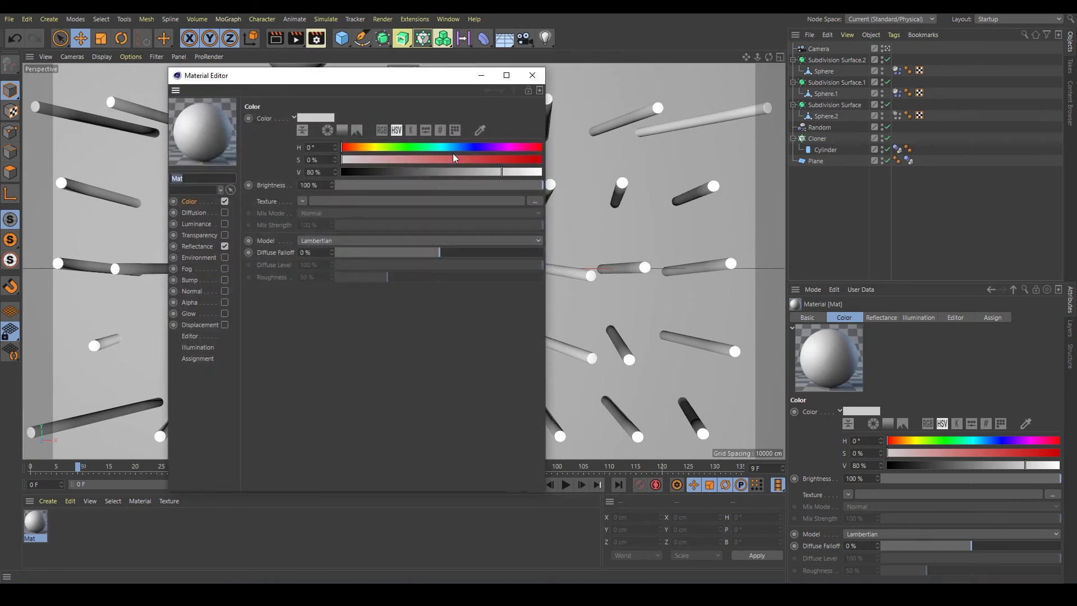
click(439, 147)
drag(443, 158, 545, 172)
click(197, 224)
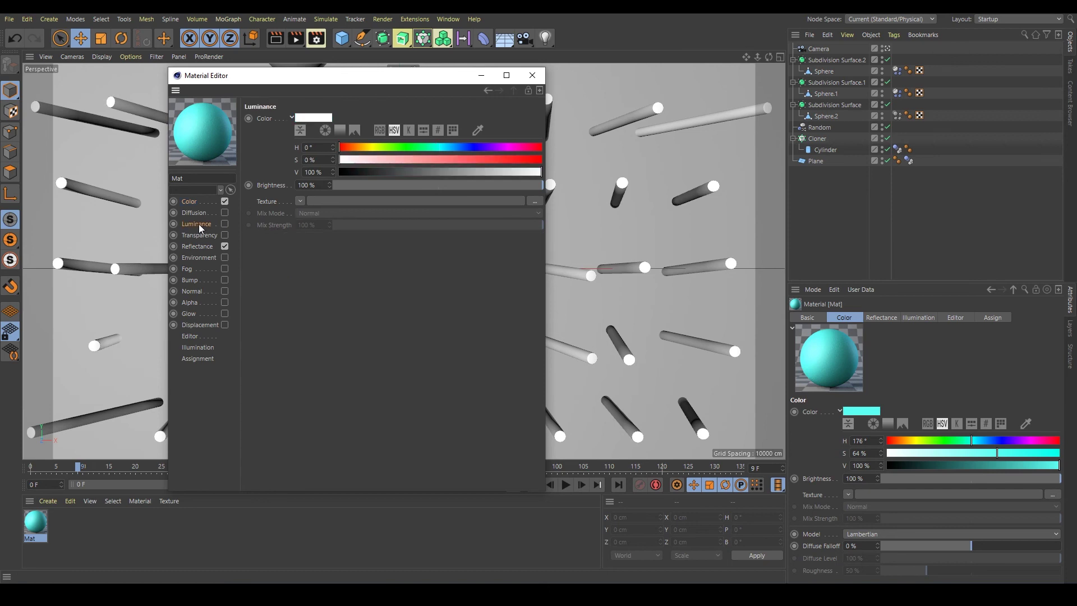
click(197, 126)
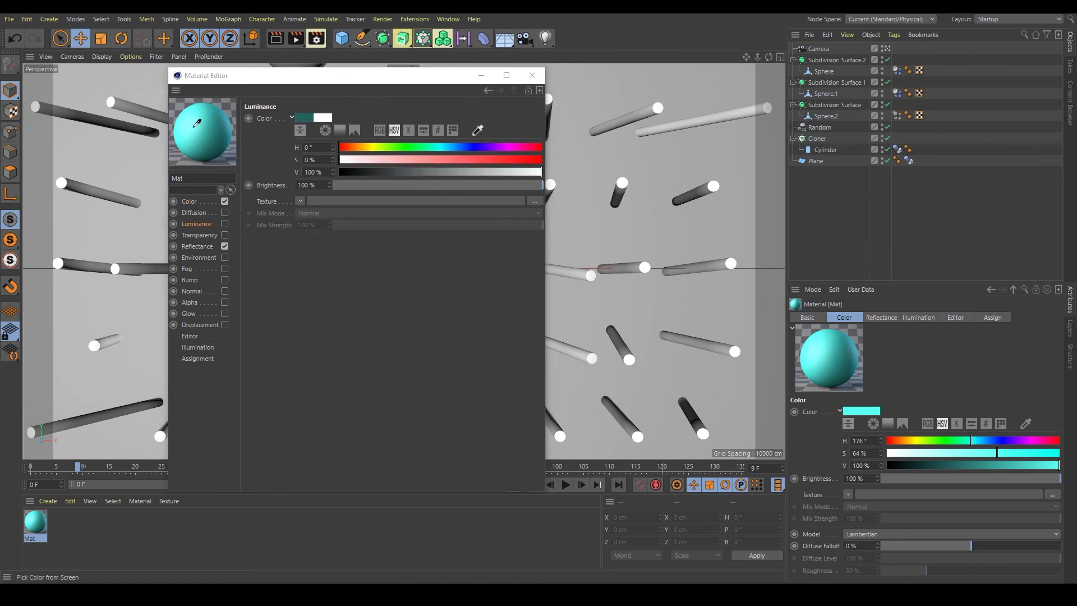
click(224, 224)
Create a second material, Mat.1, and turn off its reflectance.
click(522, 80)
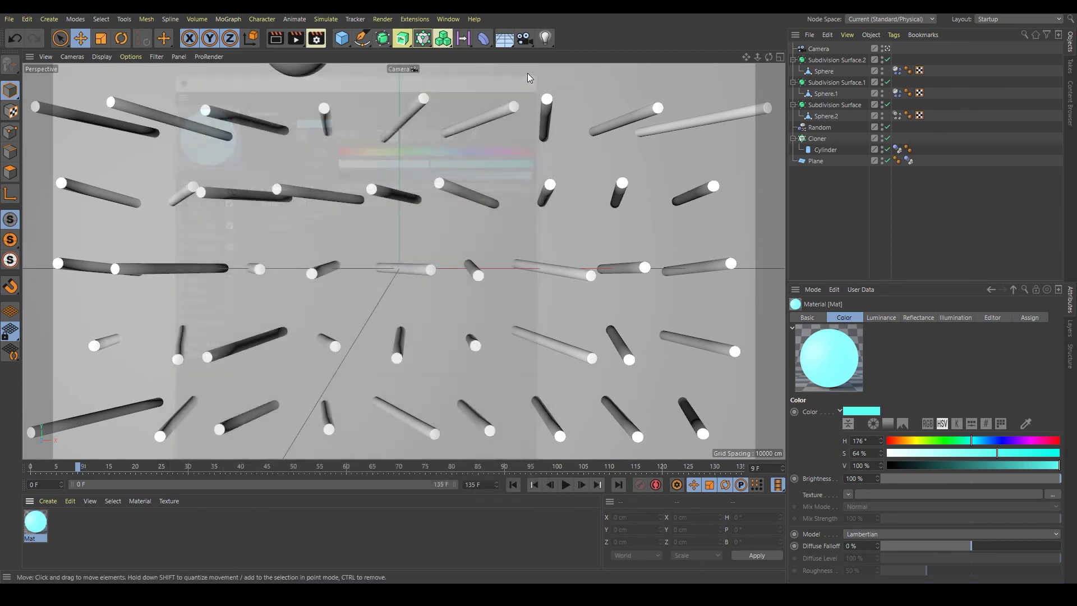
double_click(110, 526)
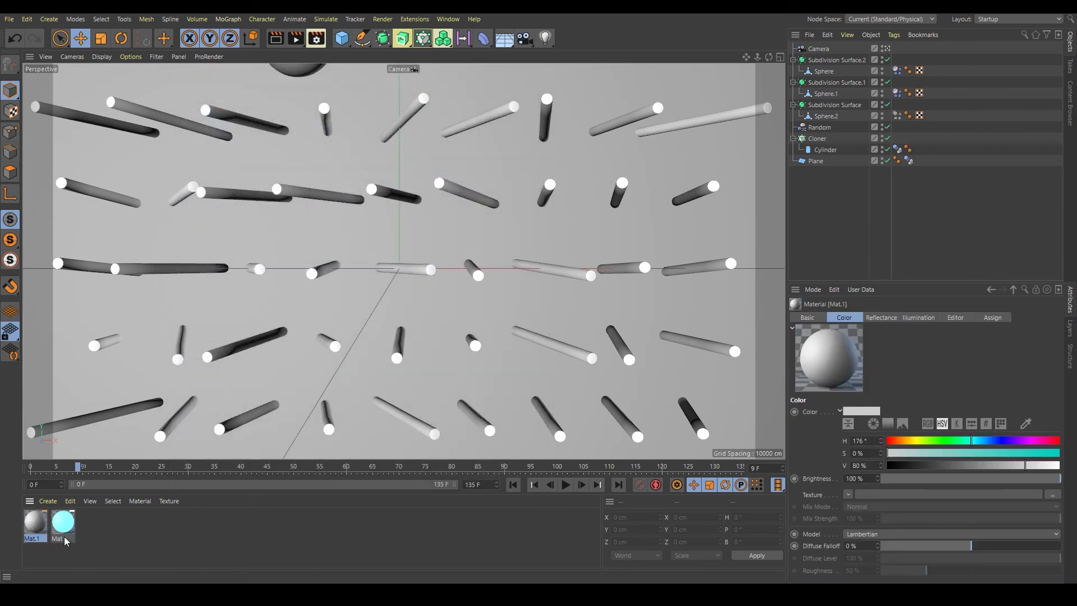
double_click(35, 522)
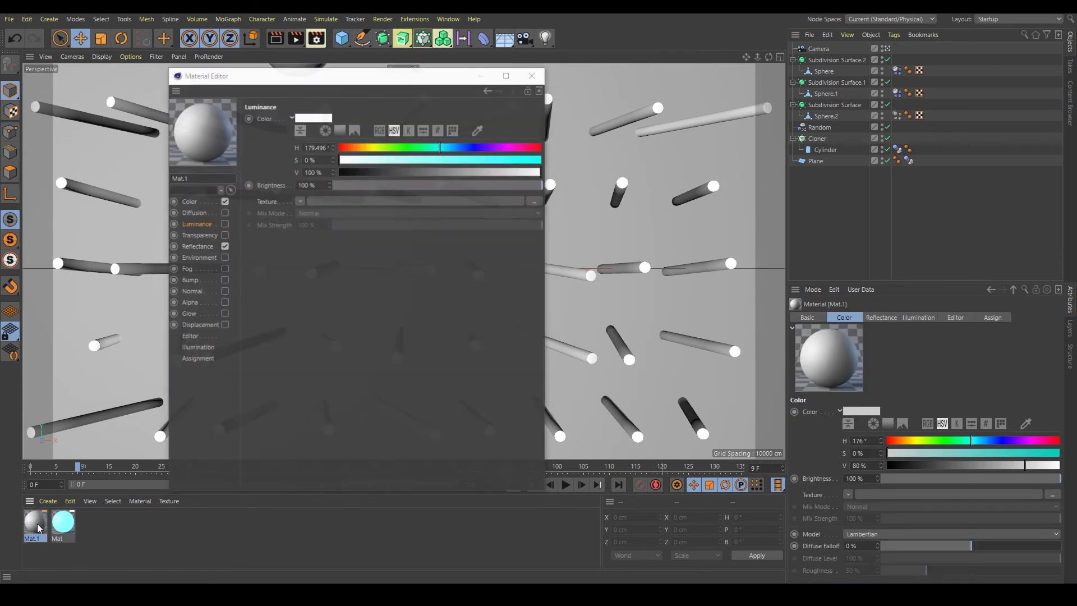
click(189, 202)
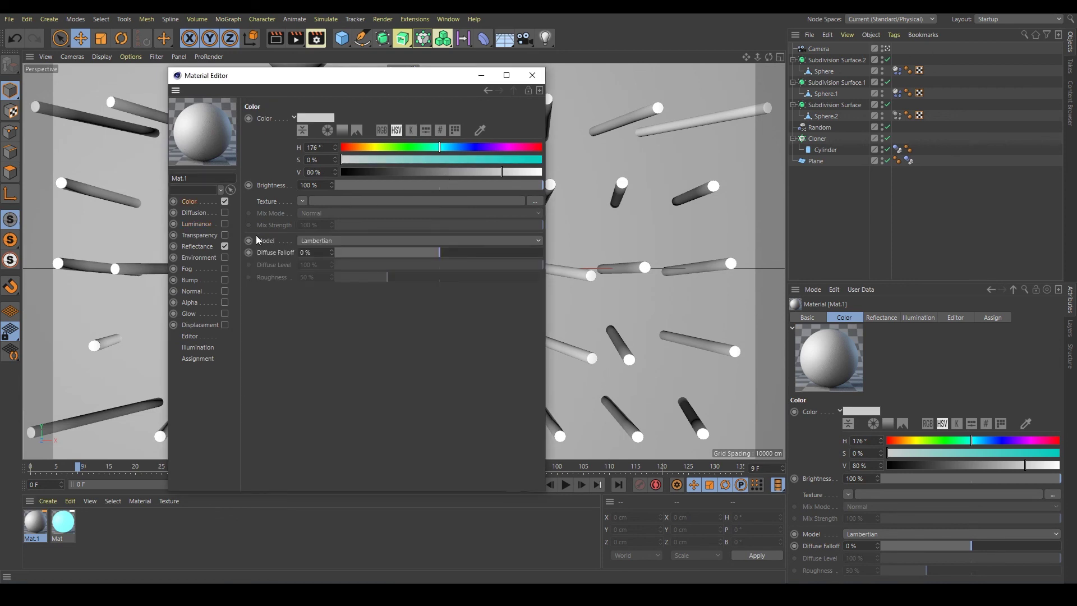
click(225, 247)
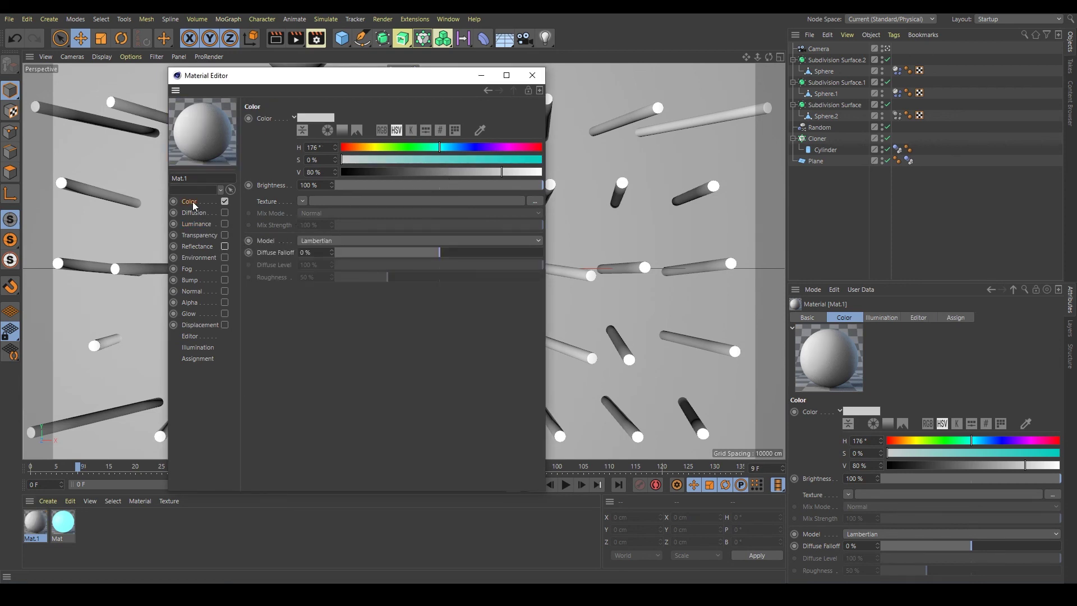
Give Mat.1 a magenta colour (H 304°, S 100%, V 100%) and matching enabled magenta luminance.
click(510, 147)
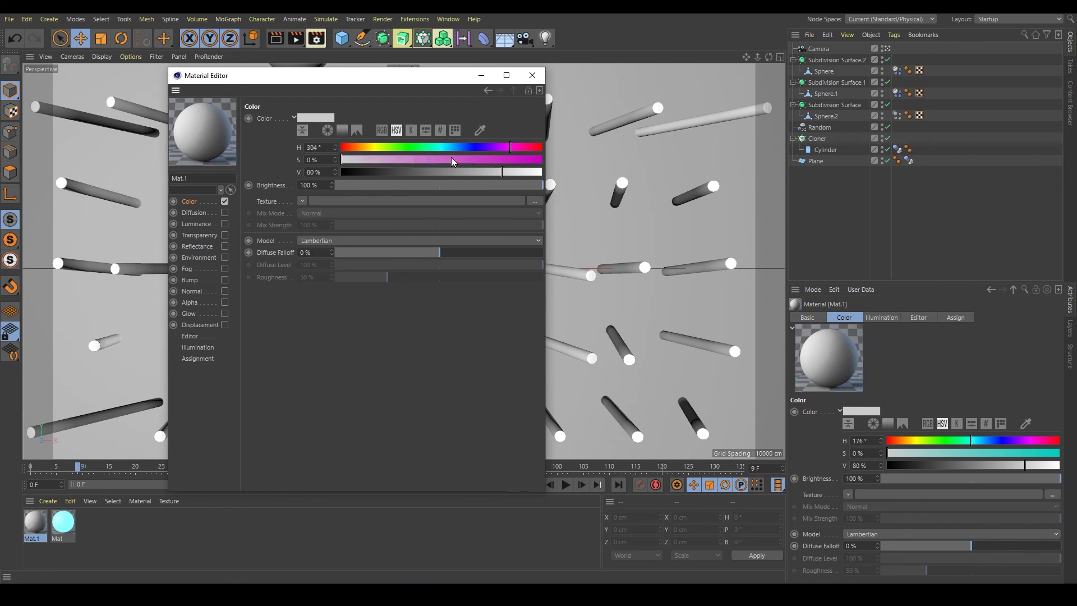
mouse_move(452, 162)
mouse_down()
mouse_move(556, 159)
mouse_move(543, 171)
mouse_up()
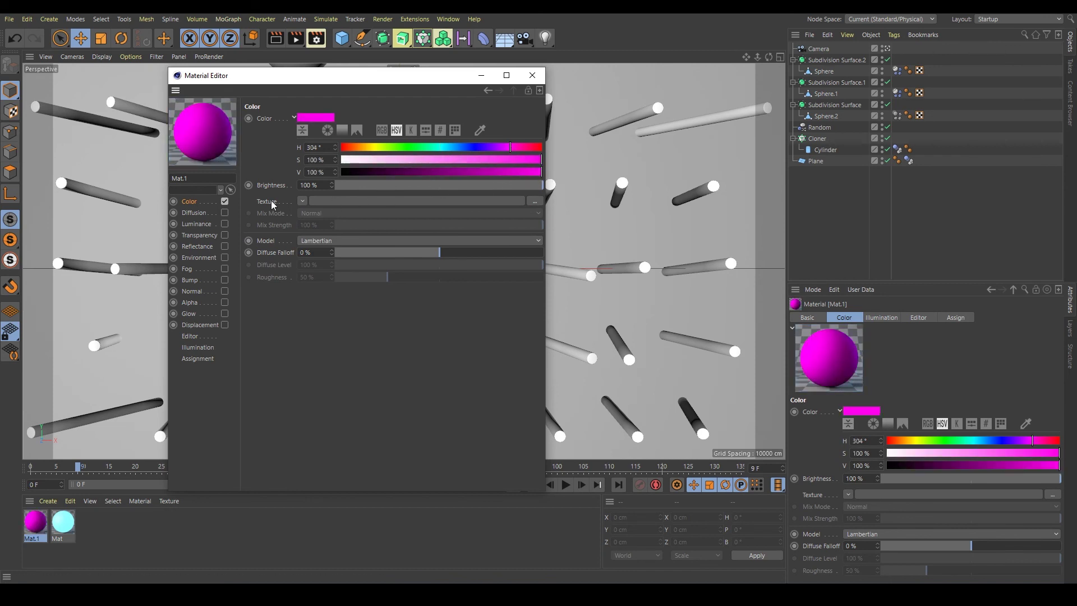
click(207, 225)
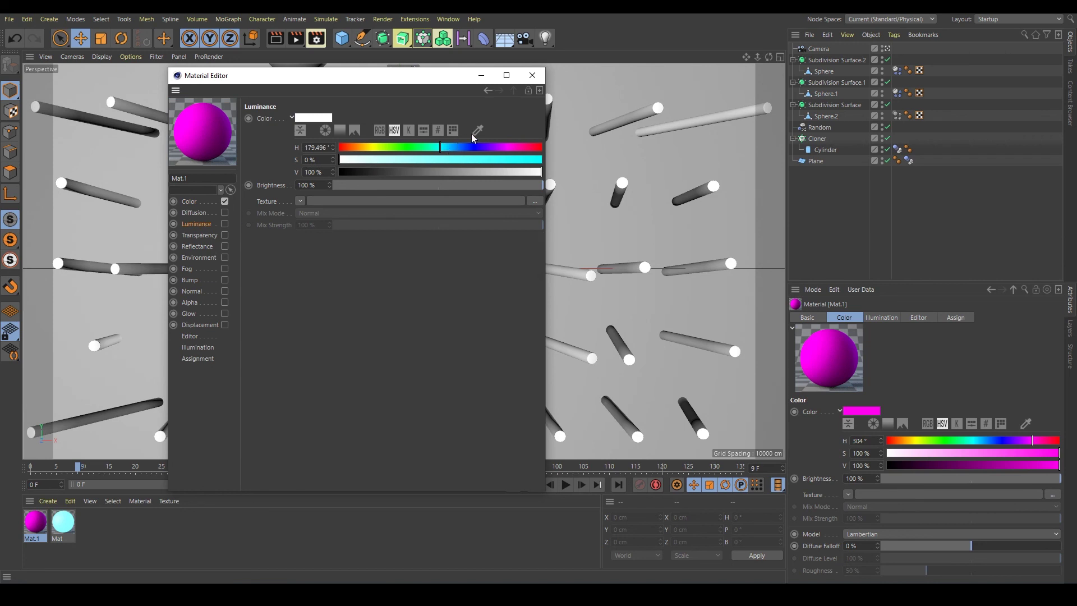
click(477, 131)
click(221, 132)
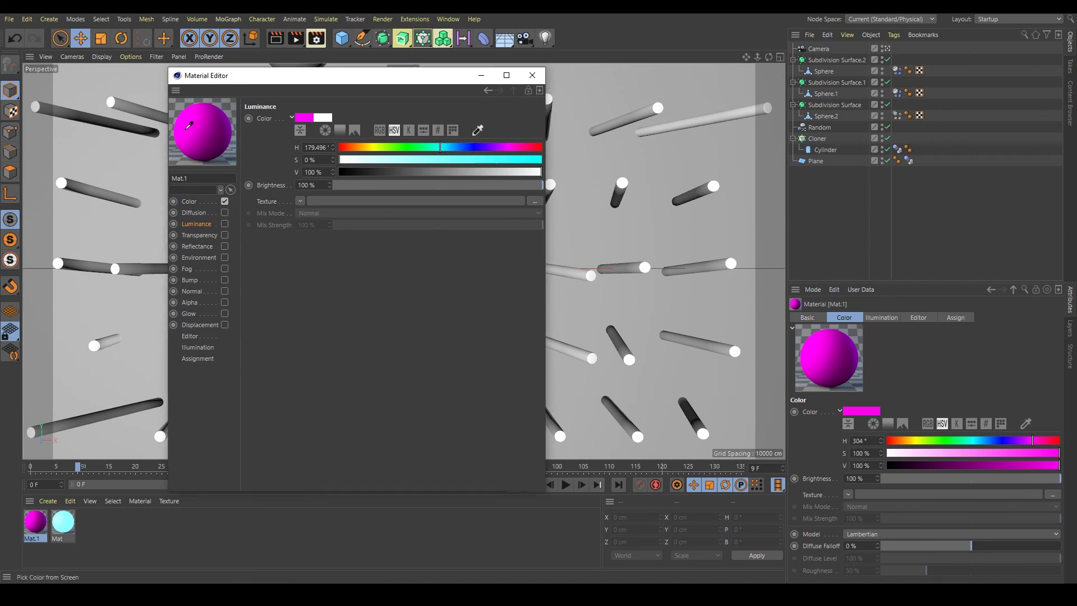
click(225, 224)
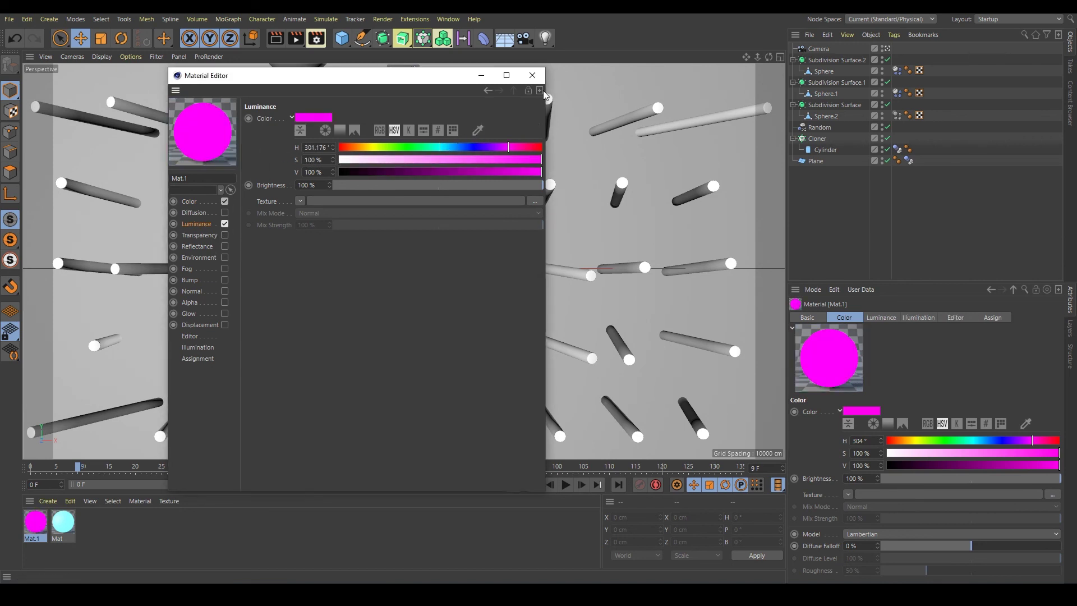
click(532, 75)
Create a third material, Mat.2, coloured yellow at H 55° with full saturation and brightness.
double_click(107, 525)
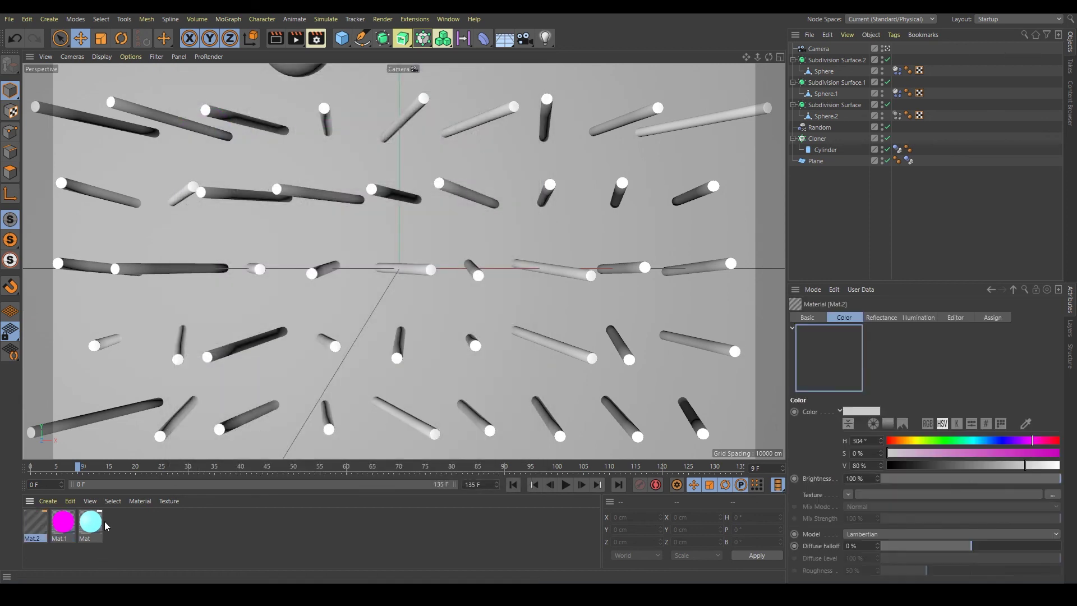
double_click(38, 525)
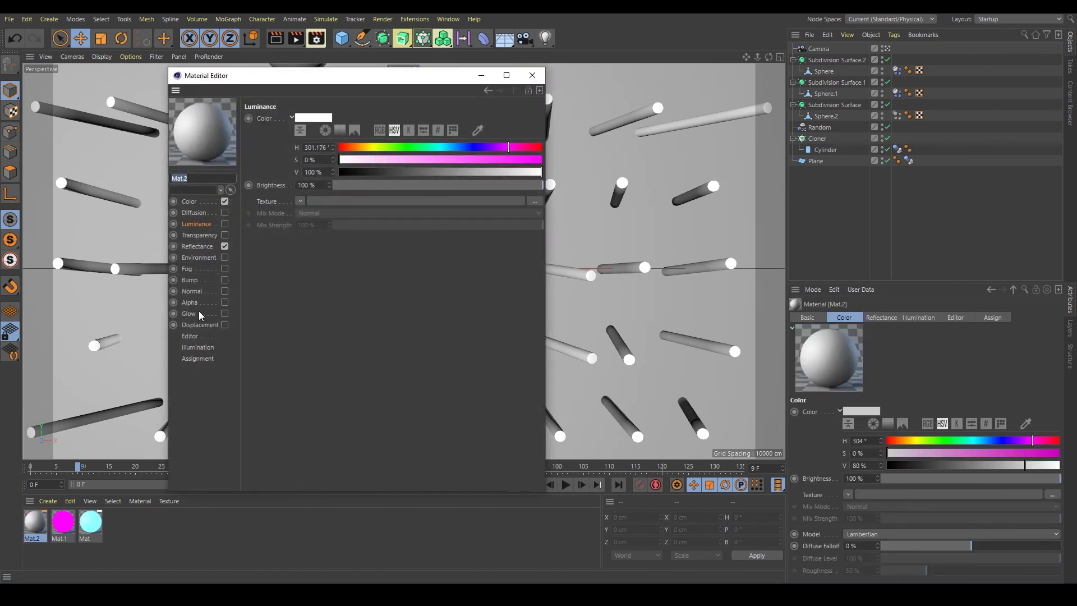
click(216, 201)
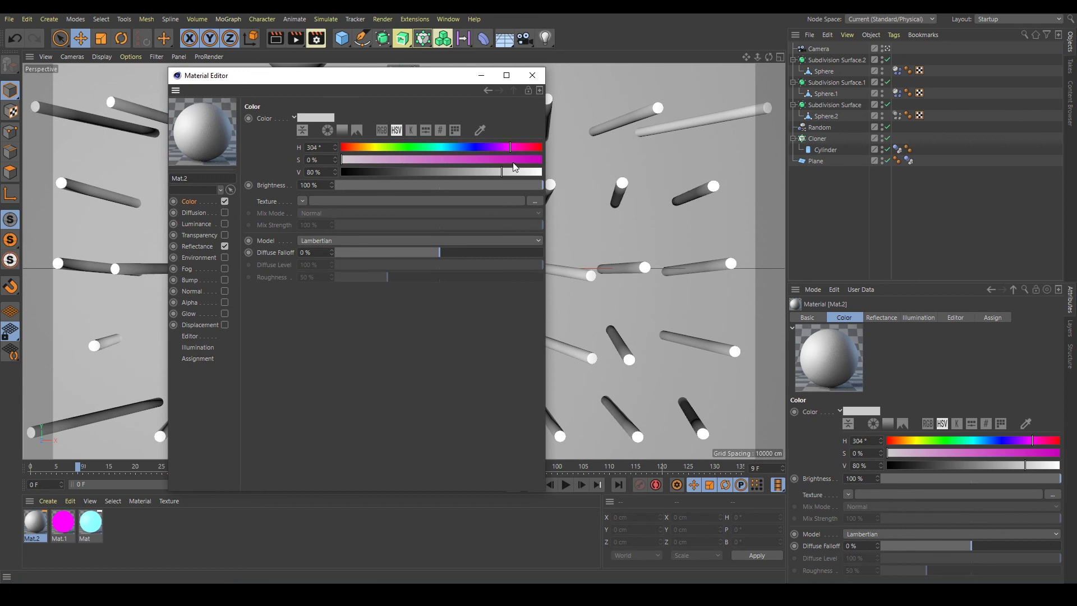
click(345, 133)
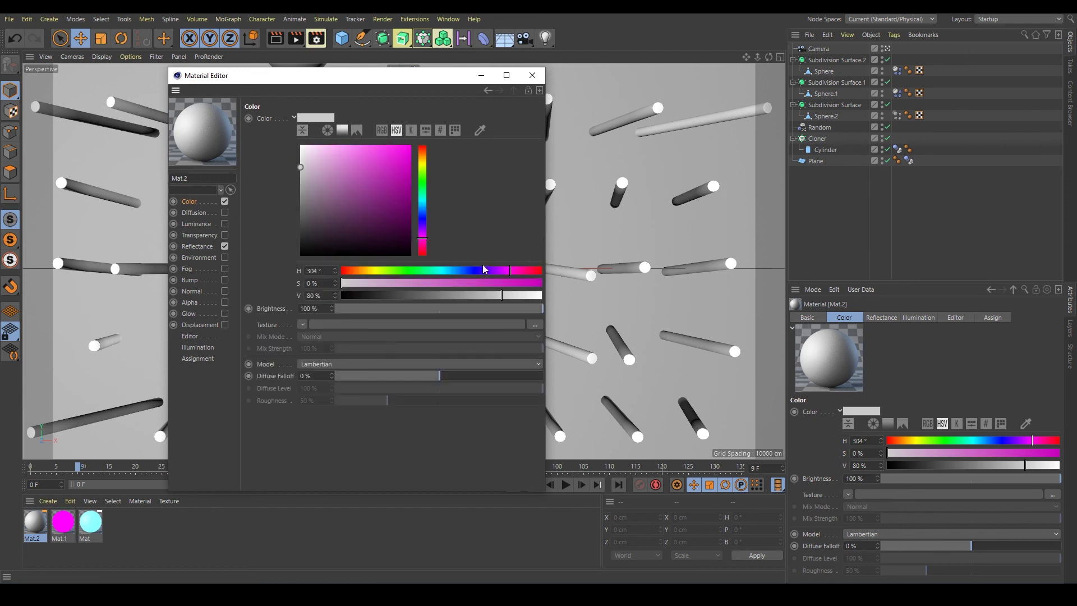
click(422, 159)
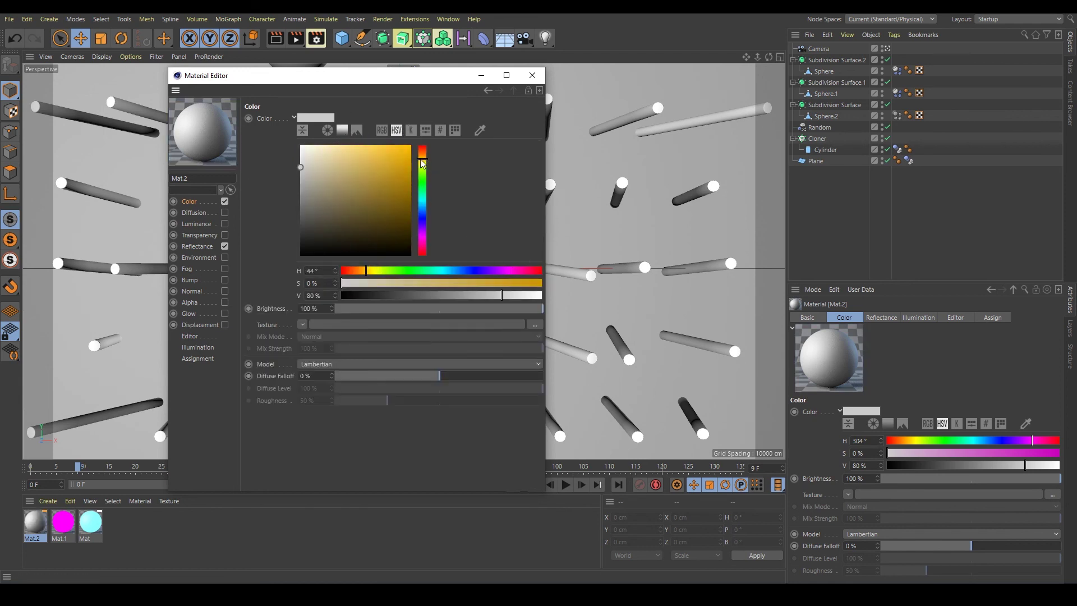
drag(392, 163, 411, 145)
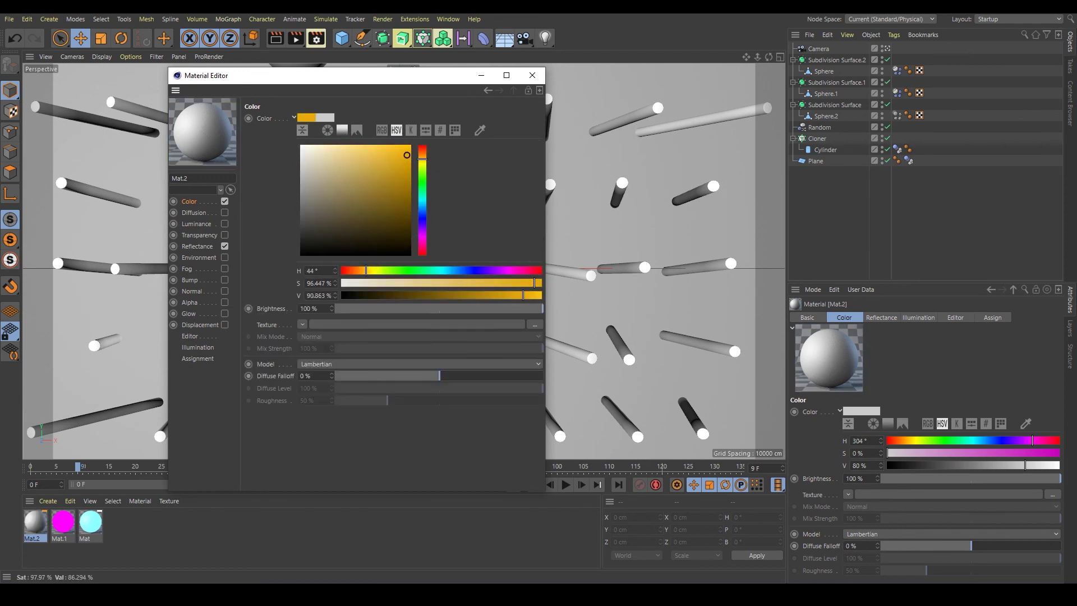
click(423, 164)
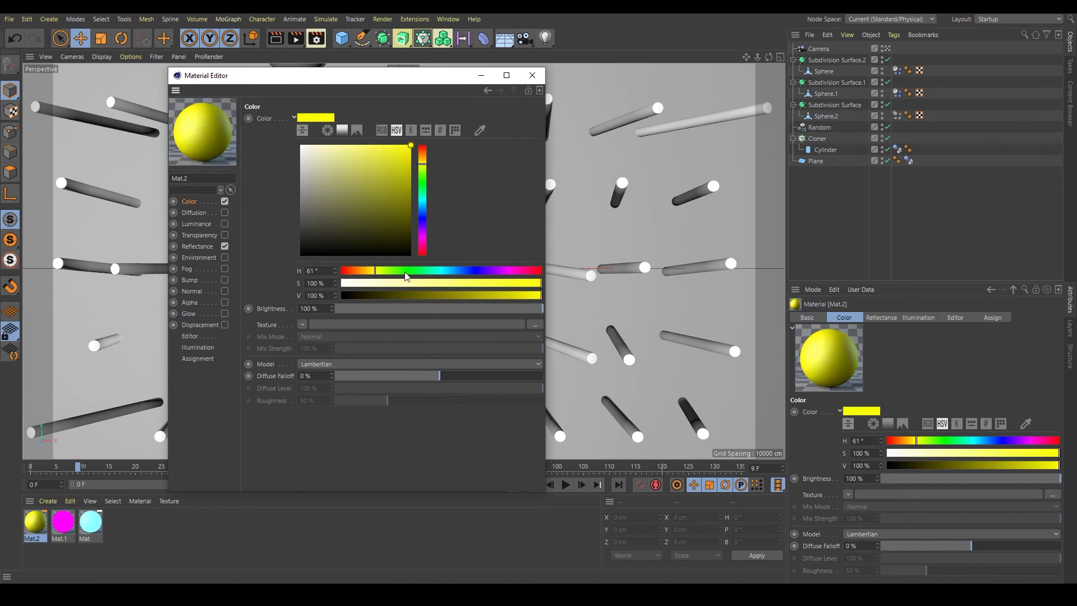
click(424, 162)
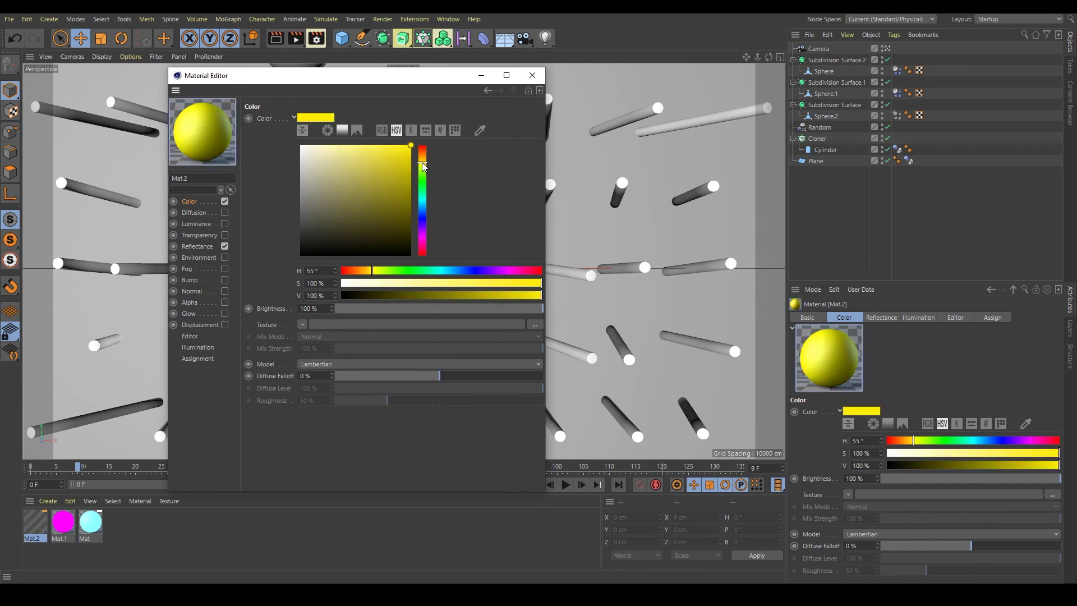
Enable Mat.2's luminance with the yellow sampled from its preview.
click(197, 224)
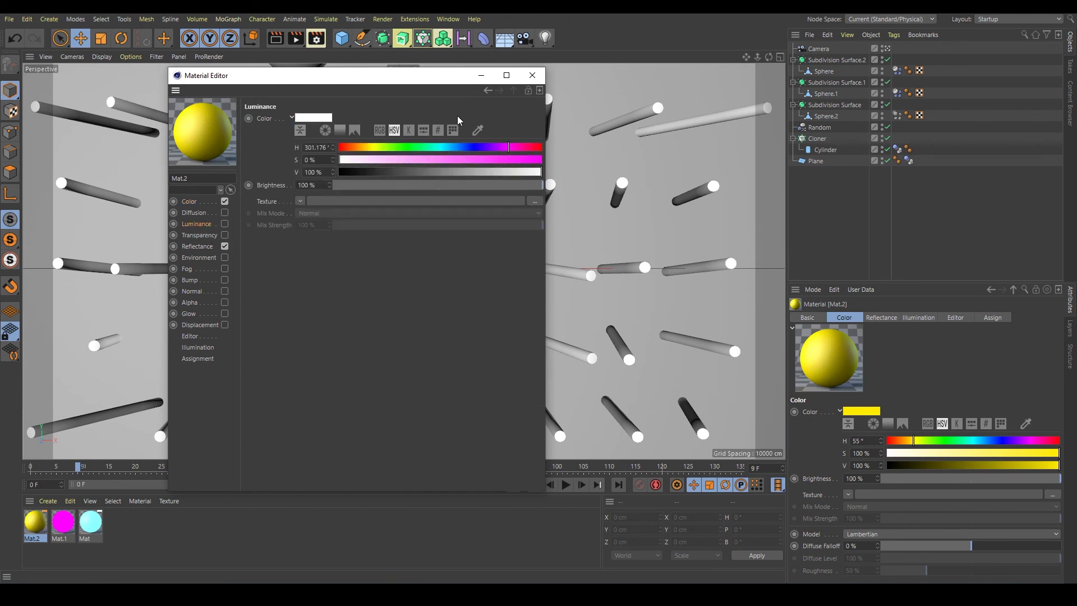
click(478, 130)
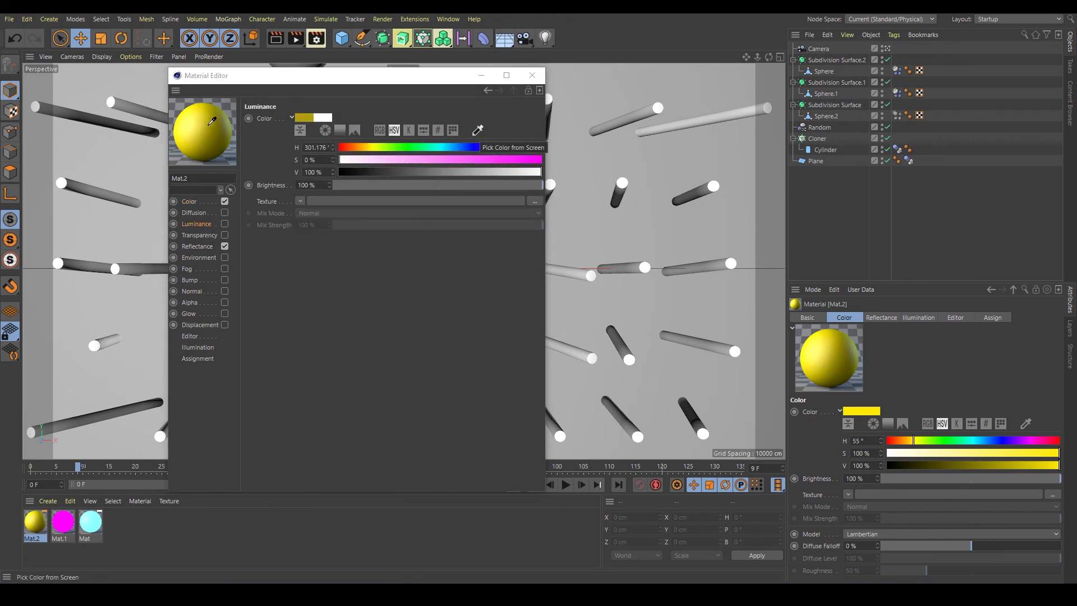
click(190, 121)
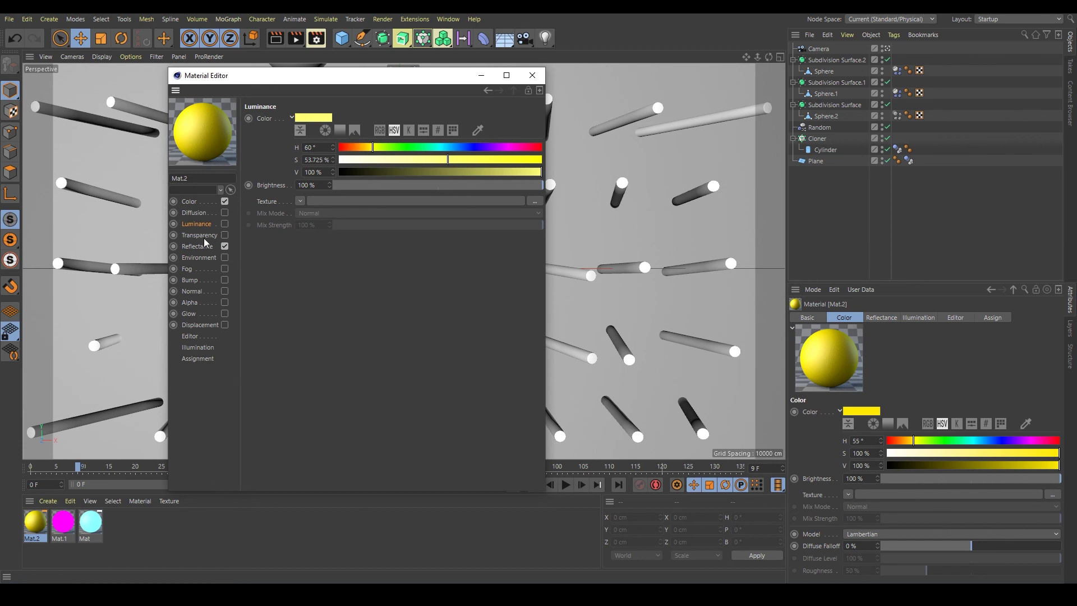
click(532, 75)
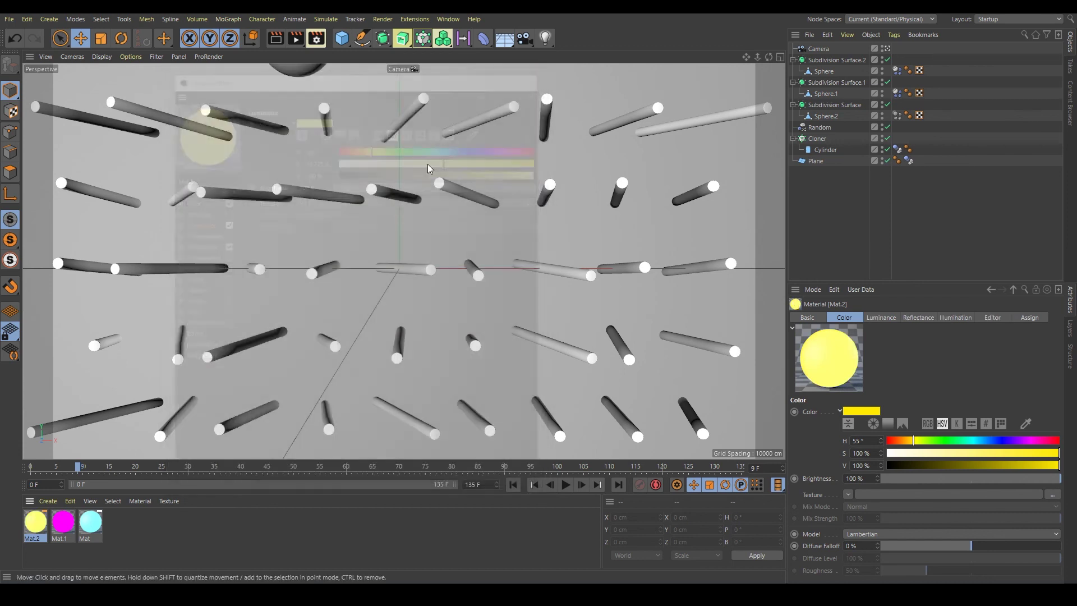
Apply yellow Mat.2 to Sphere, magenta Mat.1 to Sphere.1, and cyan Mat to Sphere.2.
drag(37, 523, 677, 197)
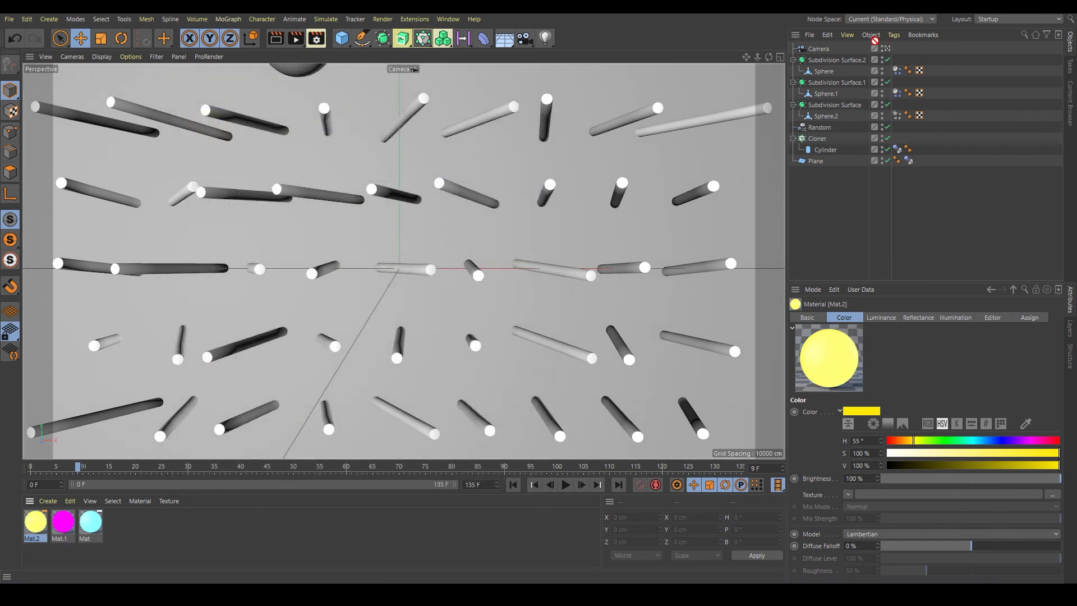
drag(873, 40, 829, 72)
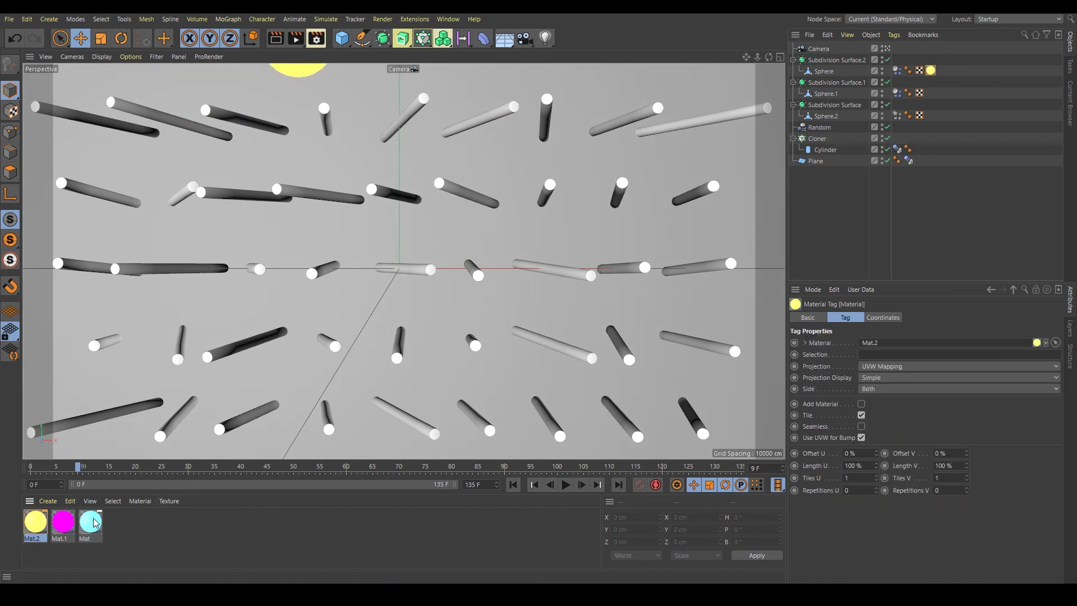
drag(245, 429, 829, 94)
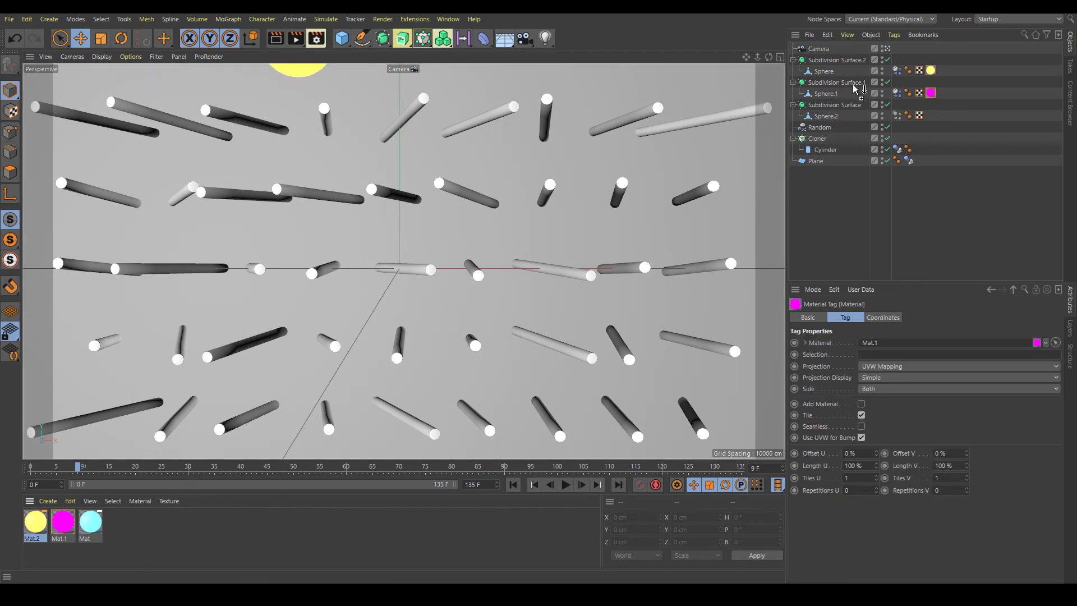
drag(511, 281, 830, 117)
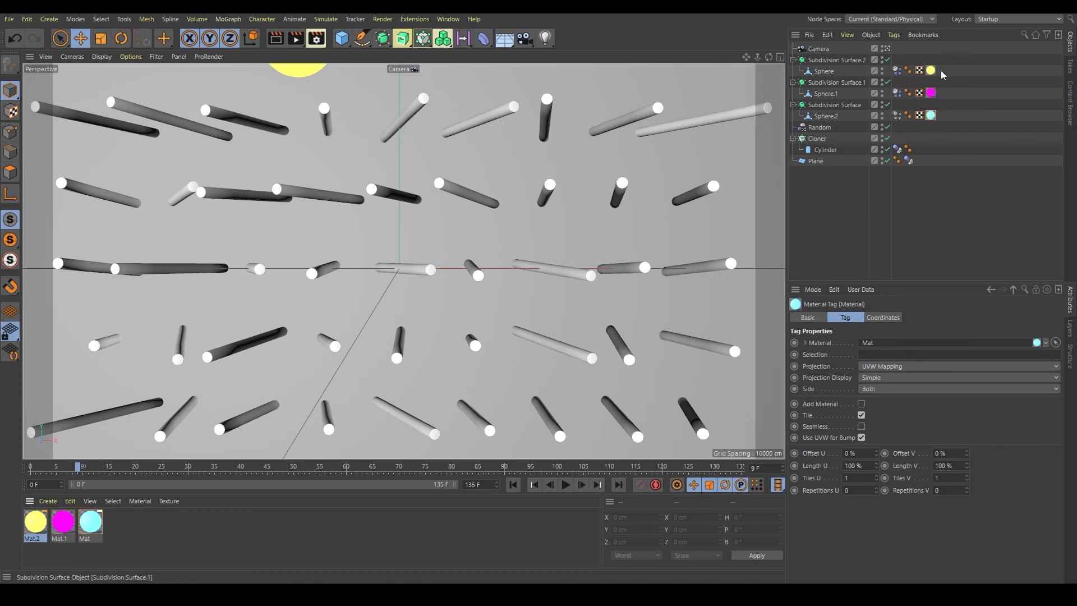
Set render anti-aliasing to Best and add a default Global Illumination effect.
click(317, 40)
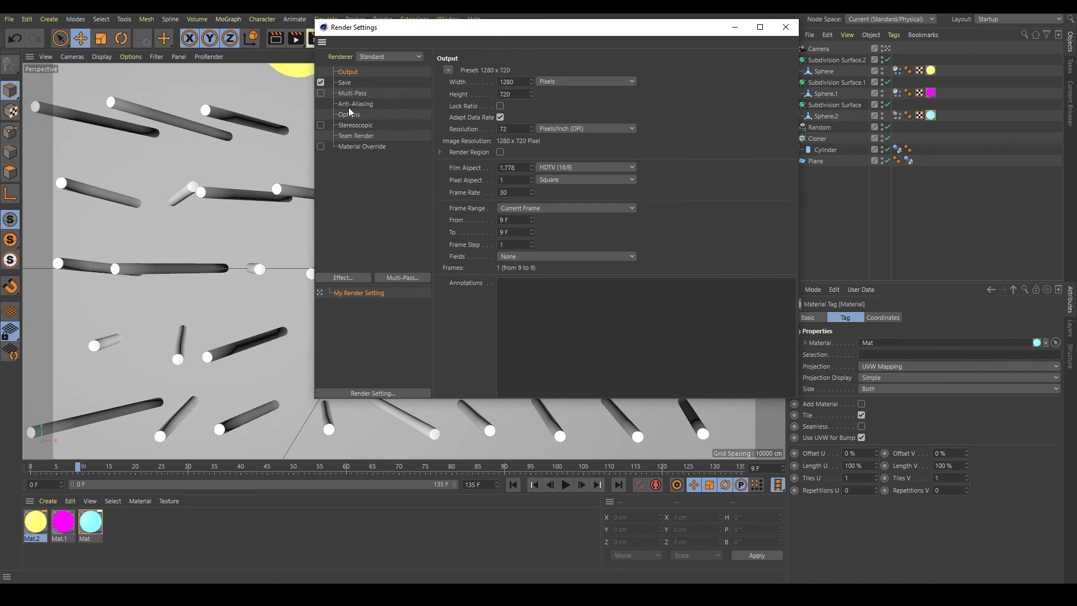
click(349, 104)
click(544, 71)
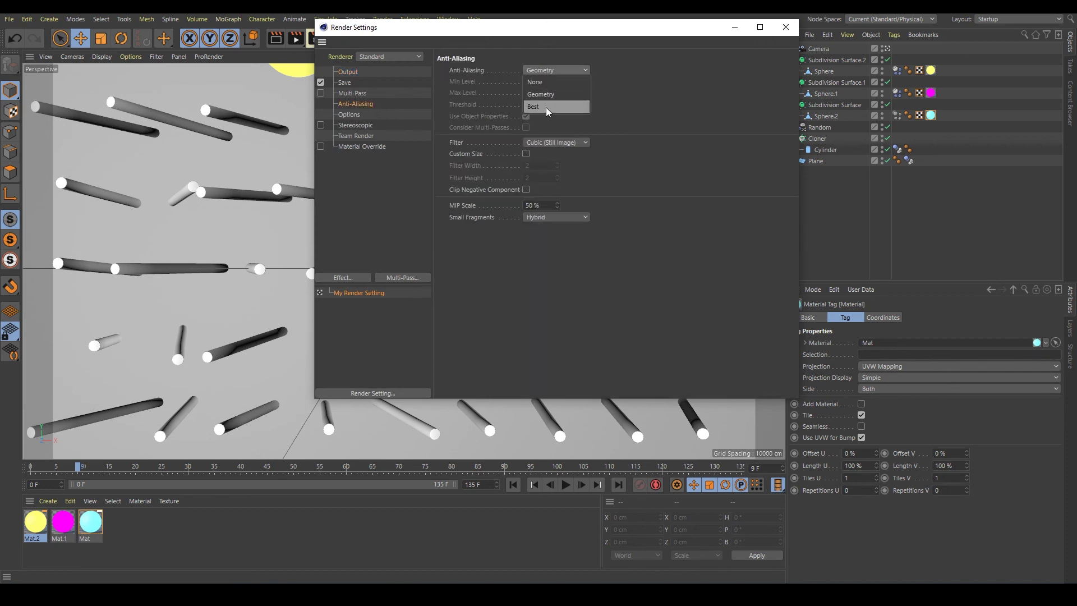
click(541, 105)
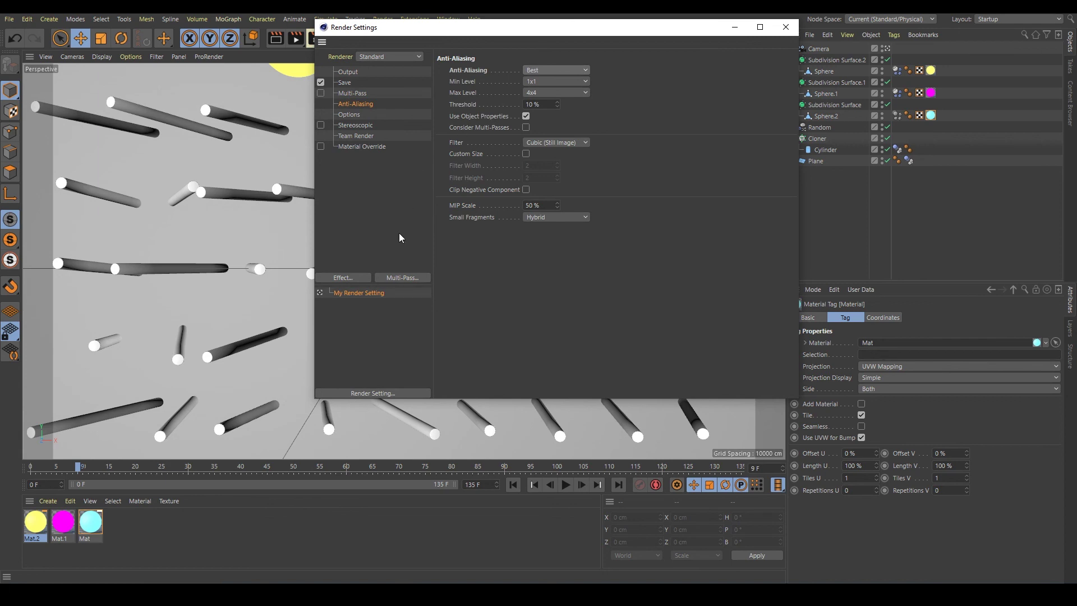
click(342, 277)
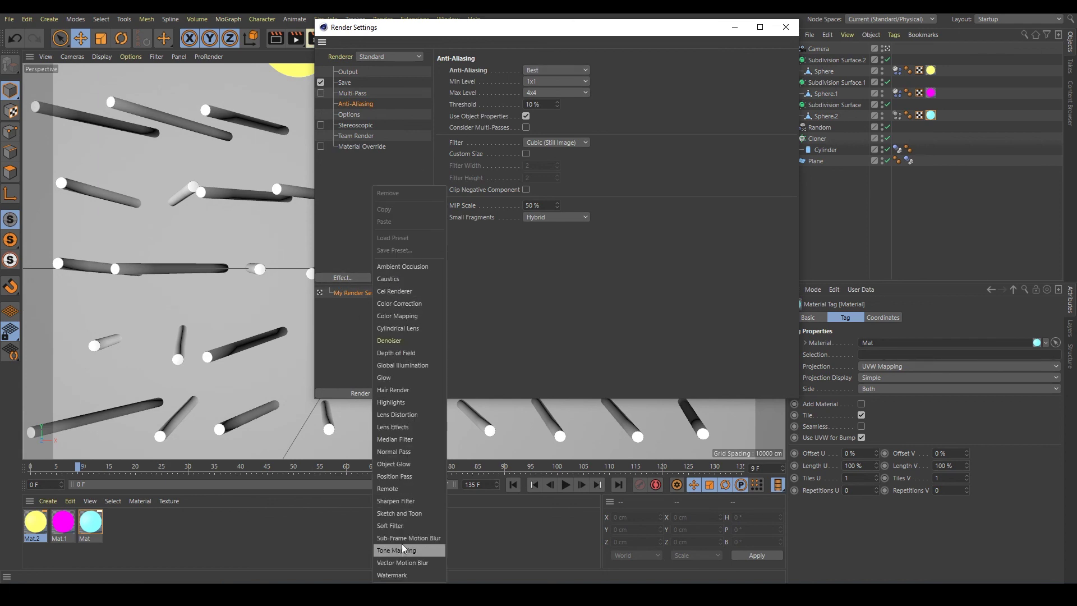
click(415, 366)
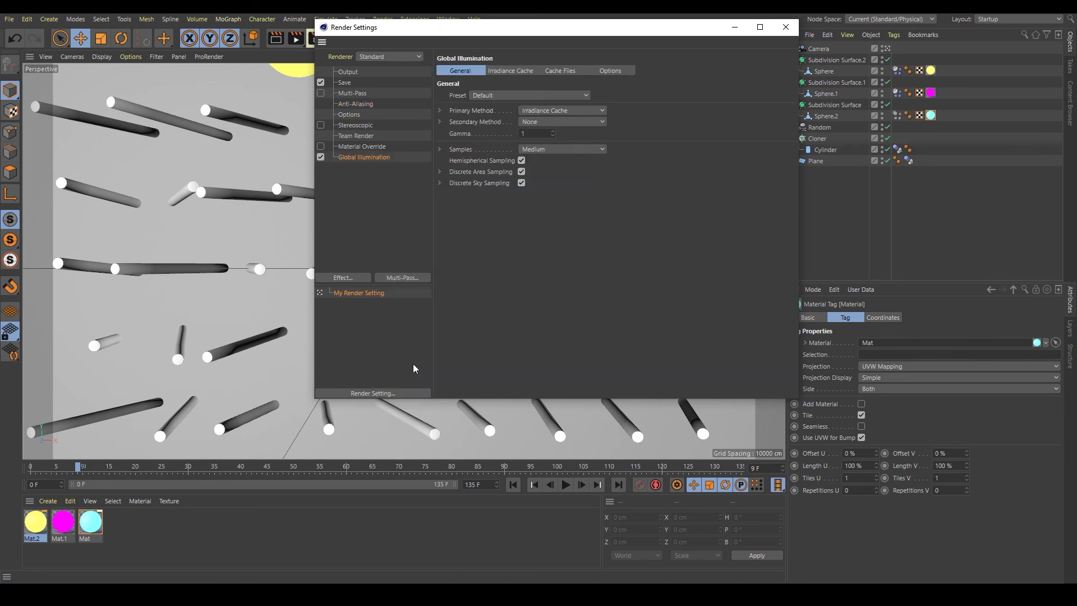
click(785, 27)
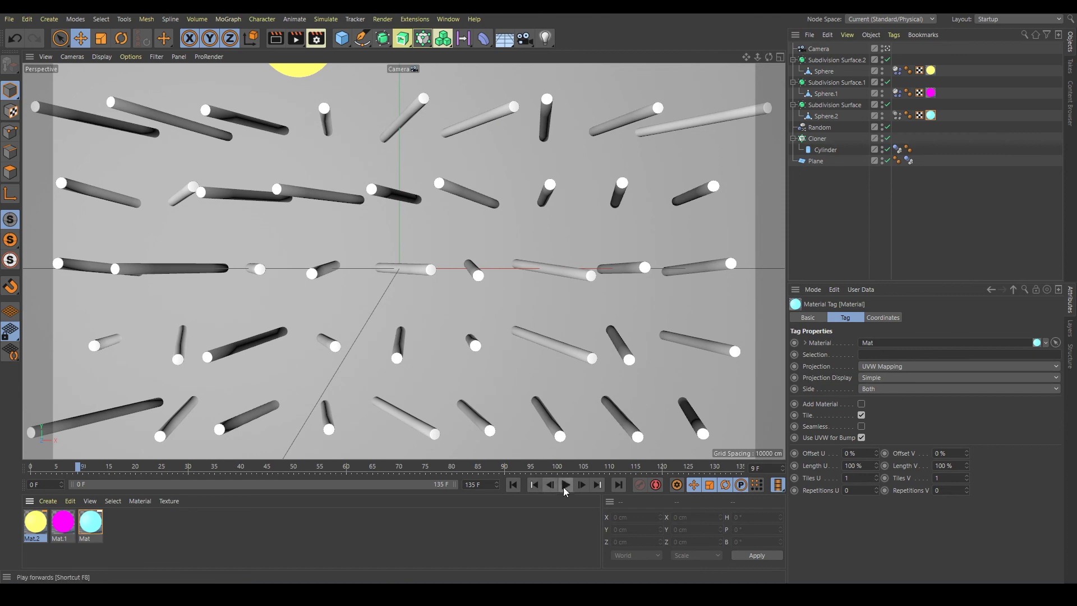
Play the animation until frame 61, then render the viewport to show the glowing cyan, magenta and yellow spheres.
click(565, 484)
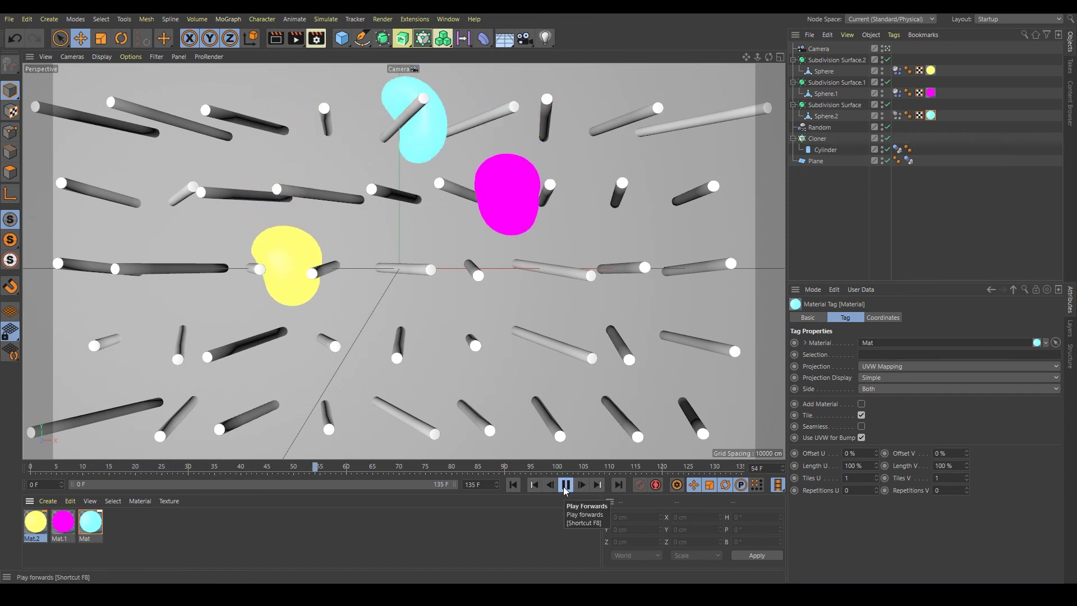
click(565, 485)
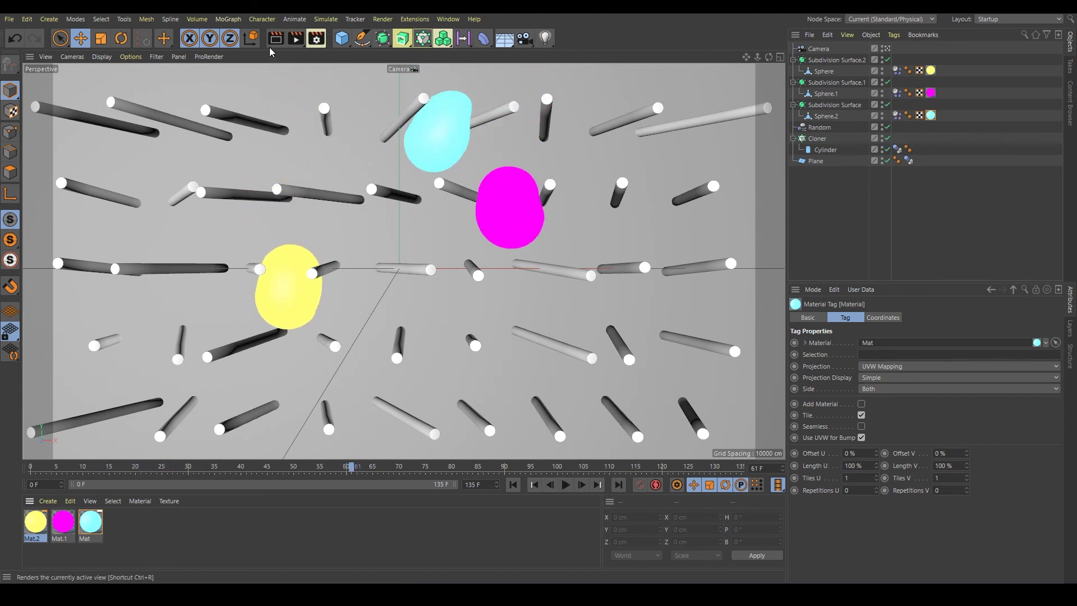
key(ctrl+tab)
key(ctrl+r)
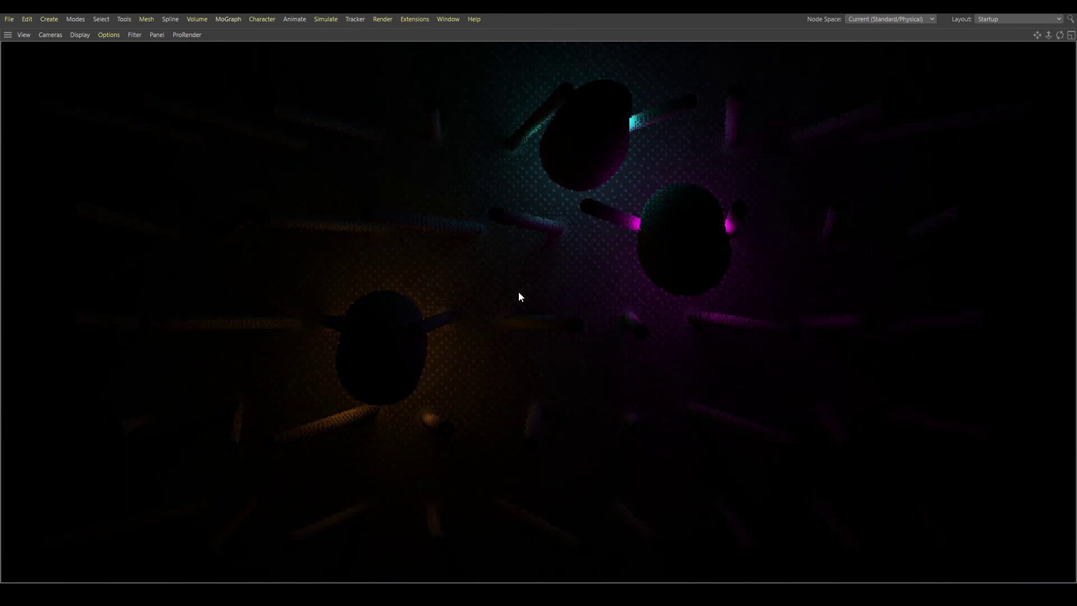